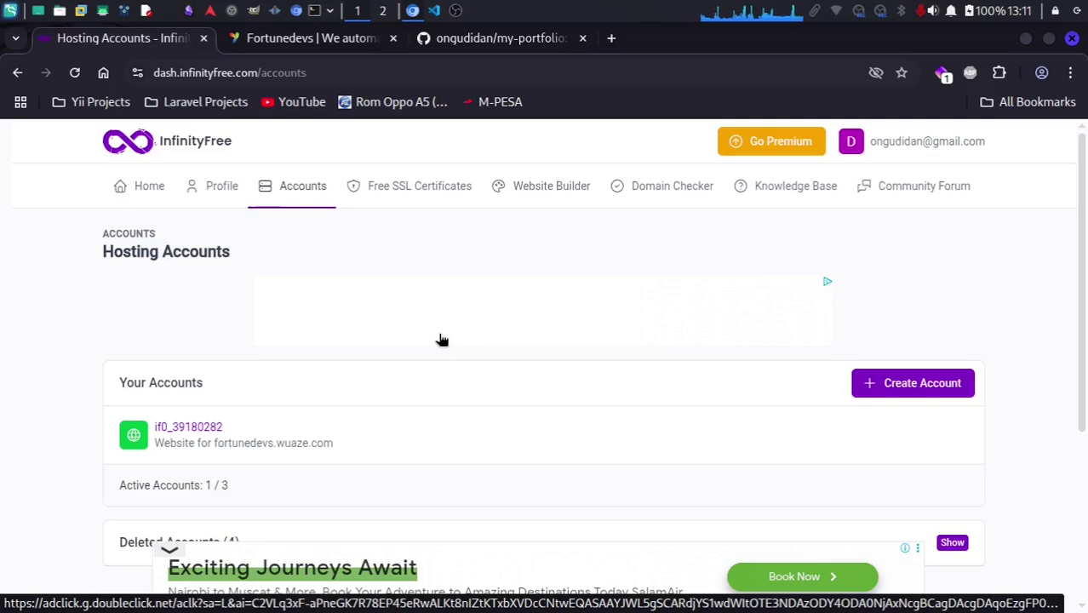
Review the Home, About, Portfolio and Contact pages of the local portfolio site and return to its Home page.
click(311, 40)
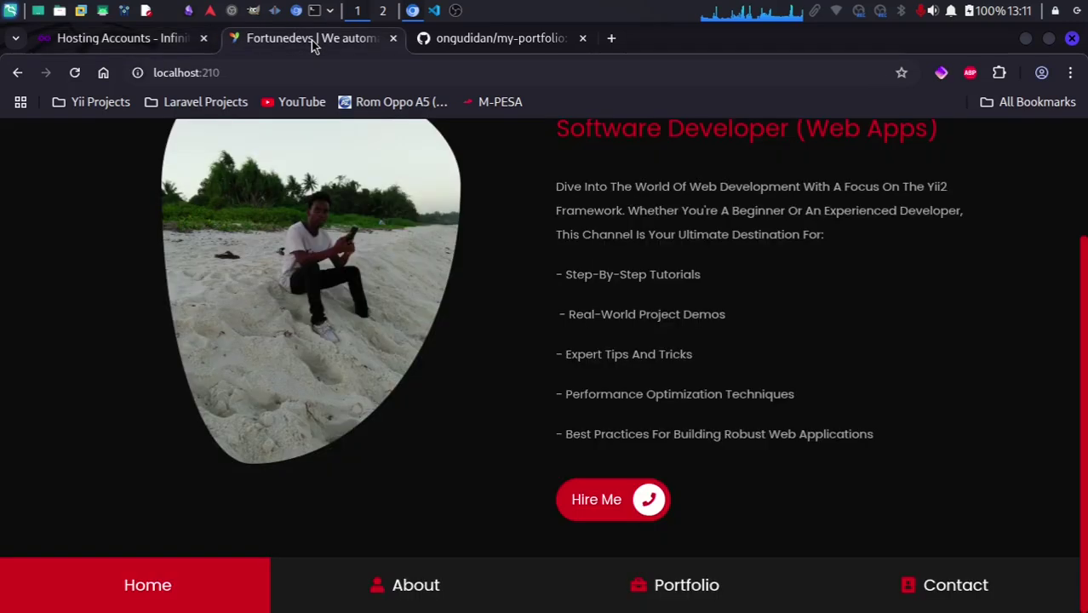
scroll(357, 293, up, 3)
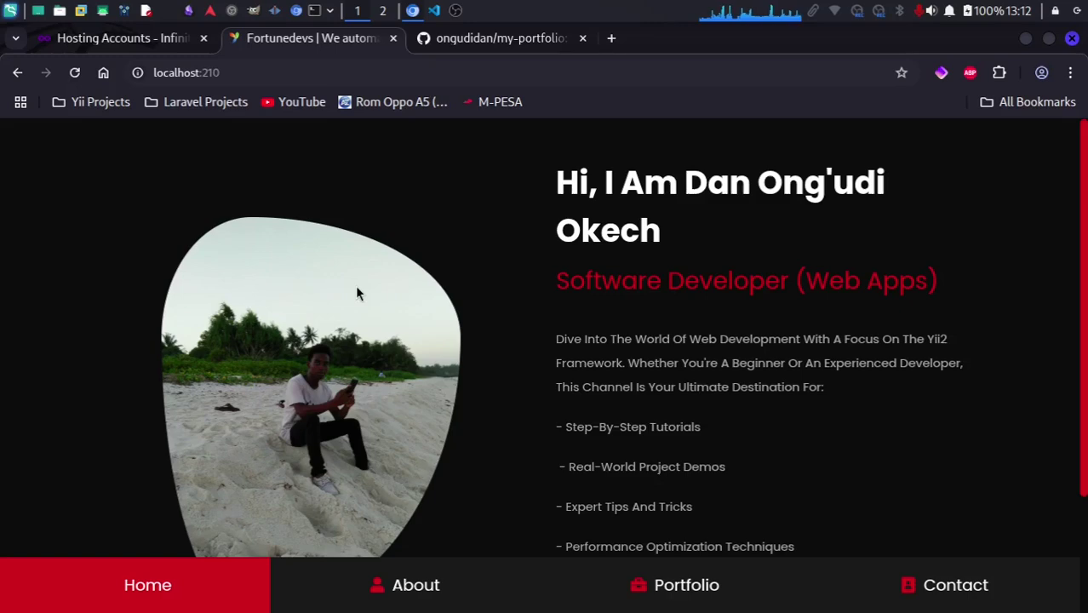
scroll(396, 302, down, 2)
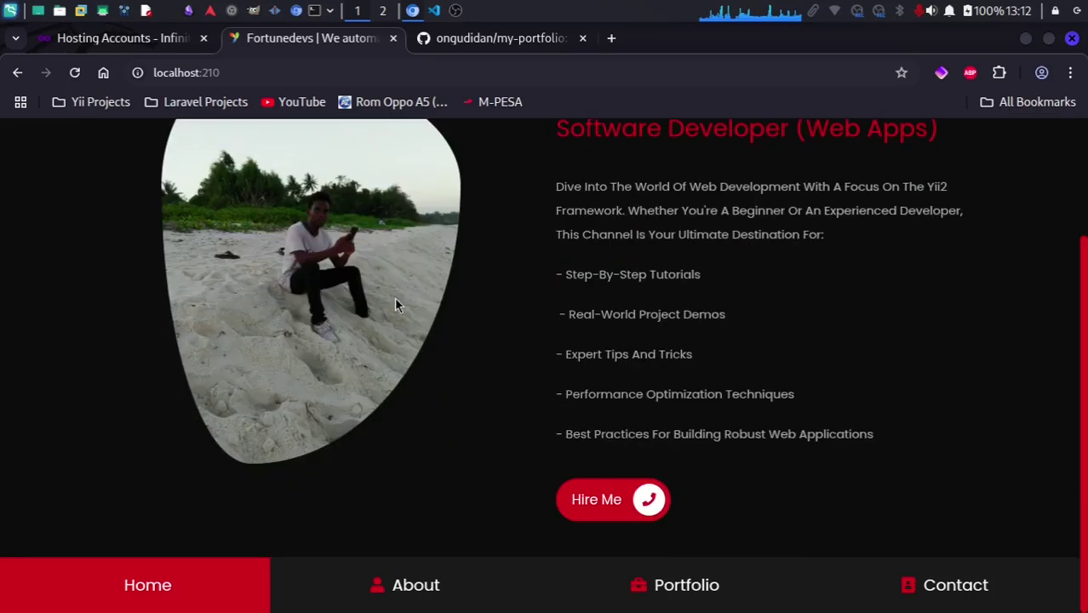
scroll(396, 302, up, 2)
click(431, 584)
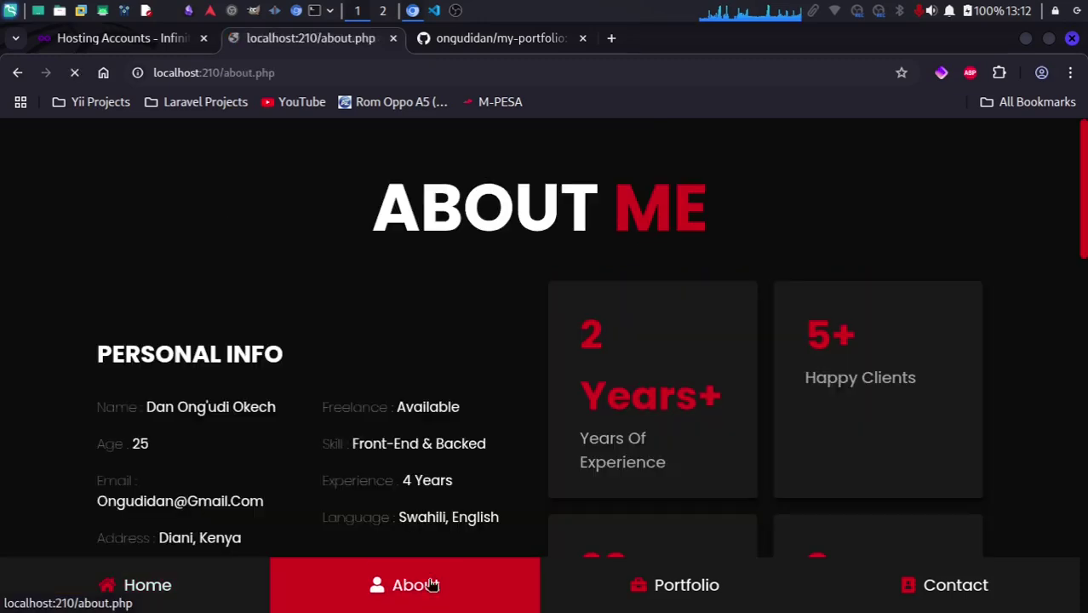
click(656, 586)
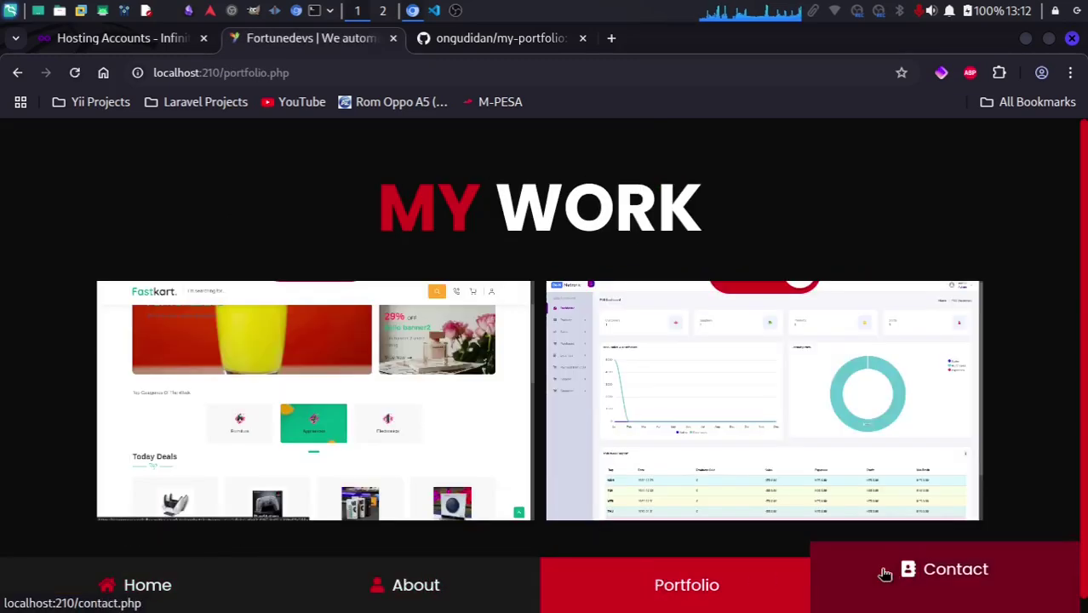
click(928, 582)
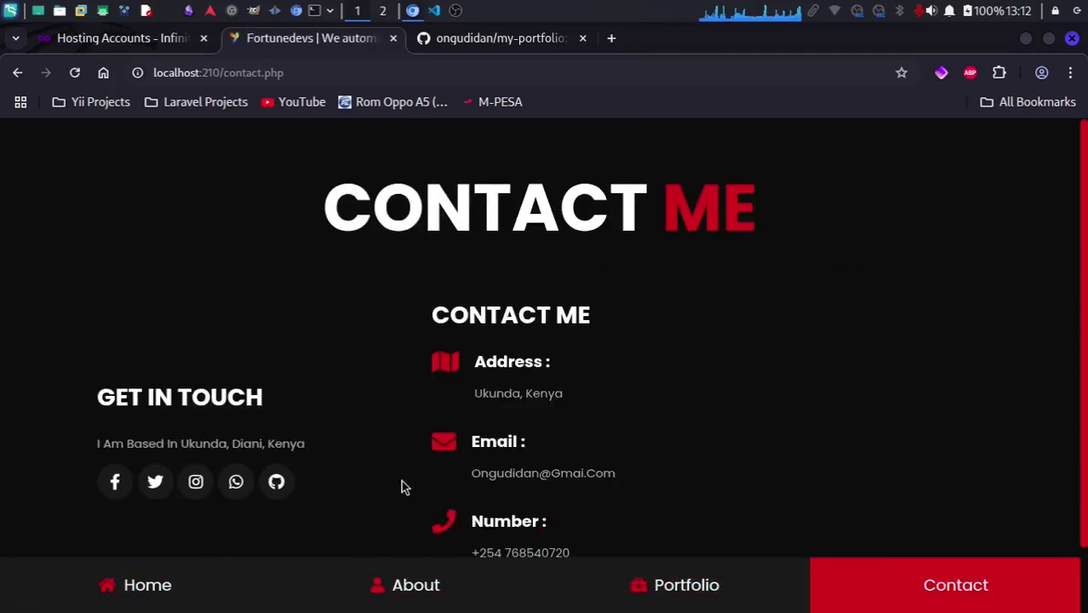
scroll(403, 487, down, 1)
scroll(403, 486, up, 1)
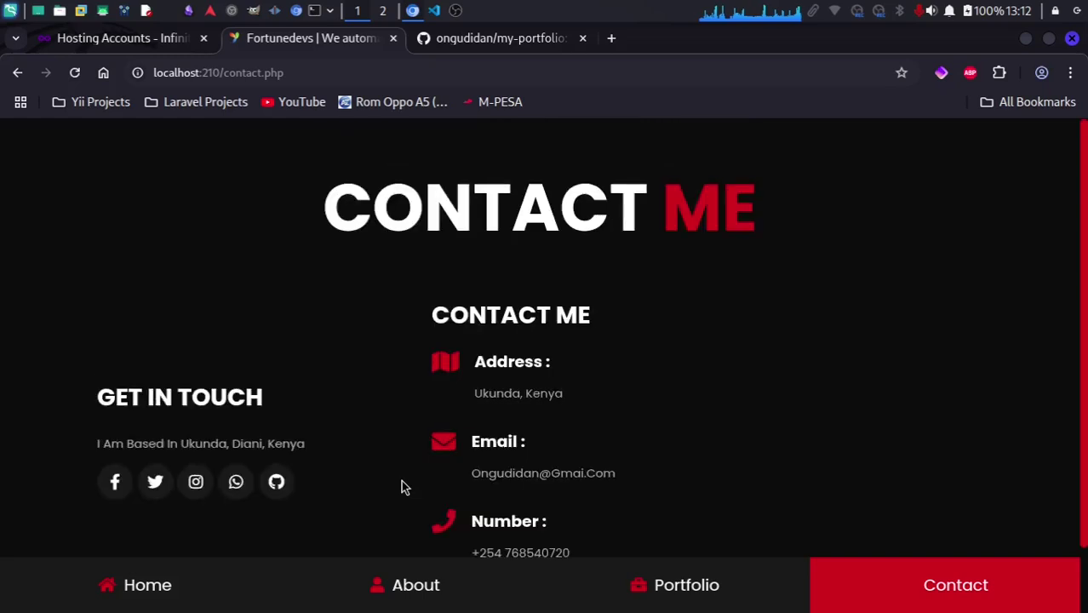
click(151, 584)
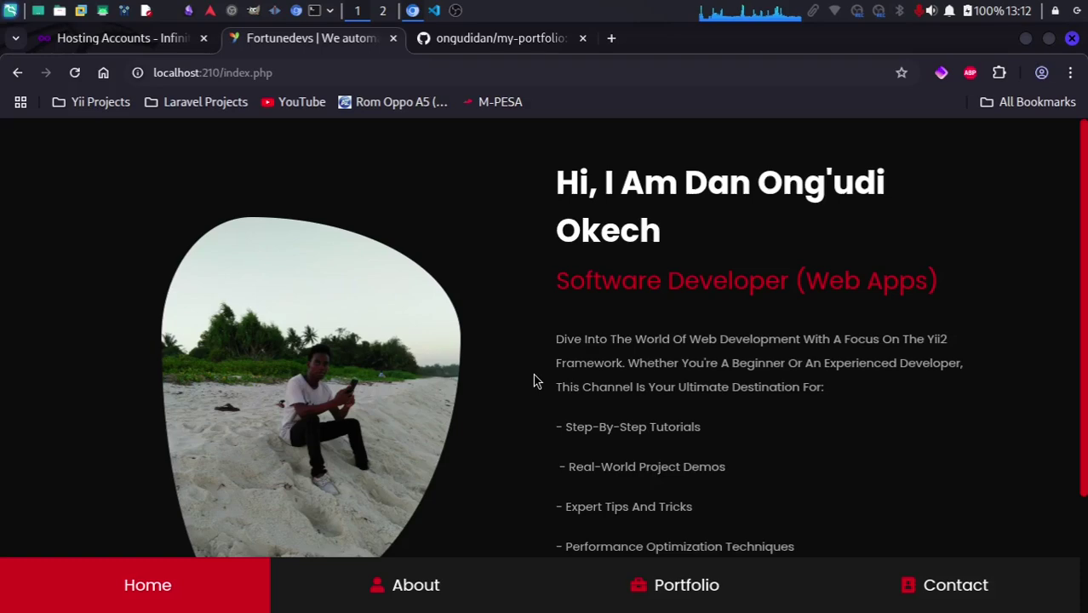
Open the InfinityFree hosting account for fortunedevs.wuaze.com and review its listed domain.
click(117, 40)
scroll(400, 339, down, 3)
scroll(399, 339, up, 4)
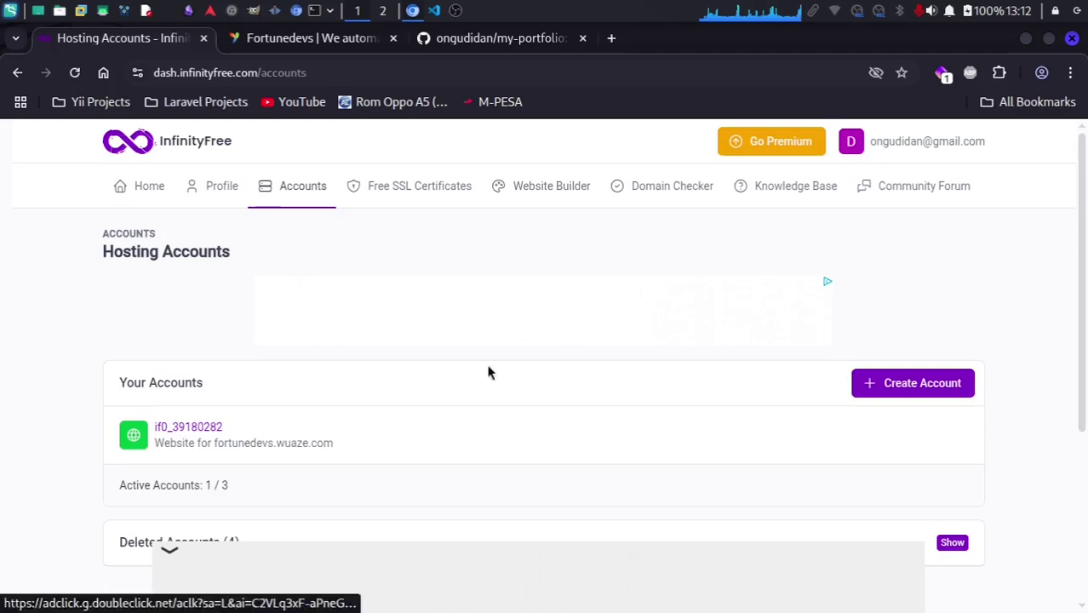
click(193, 431)
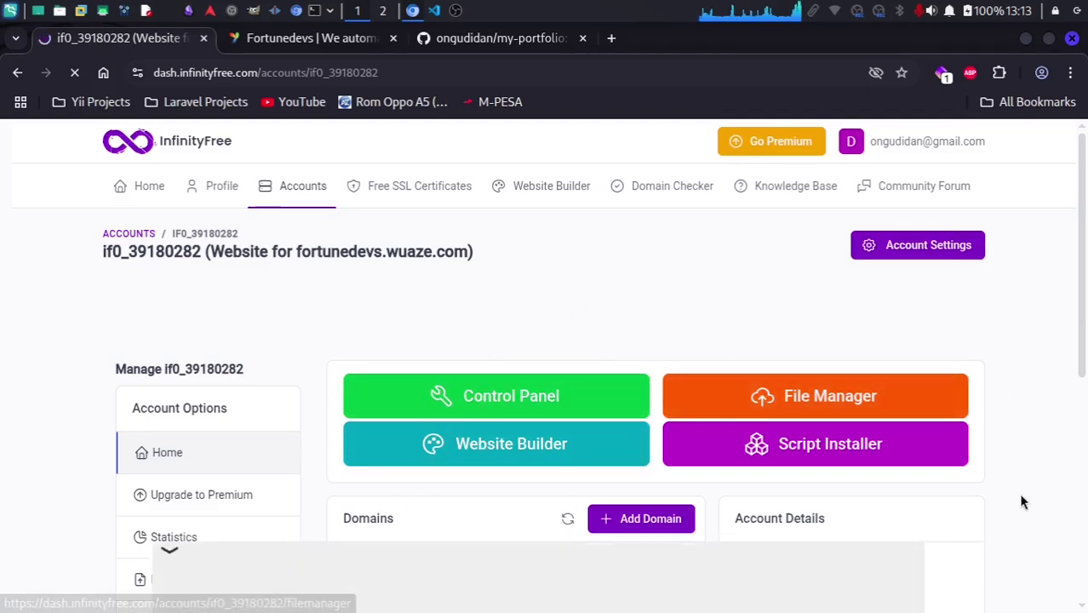
scroll(1023, 503, down, 3)
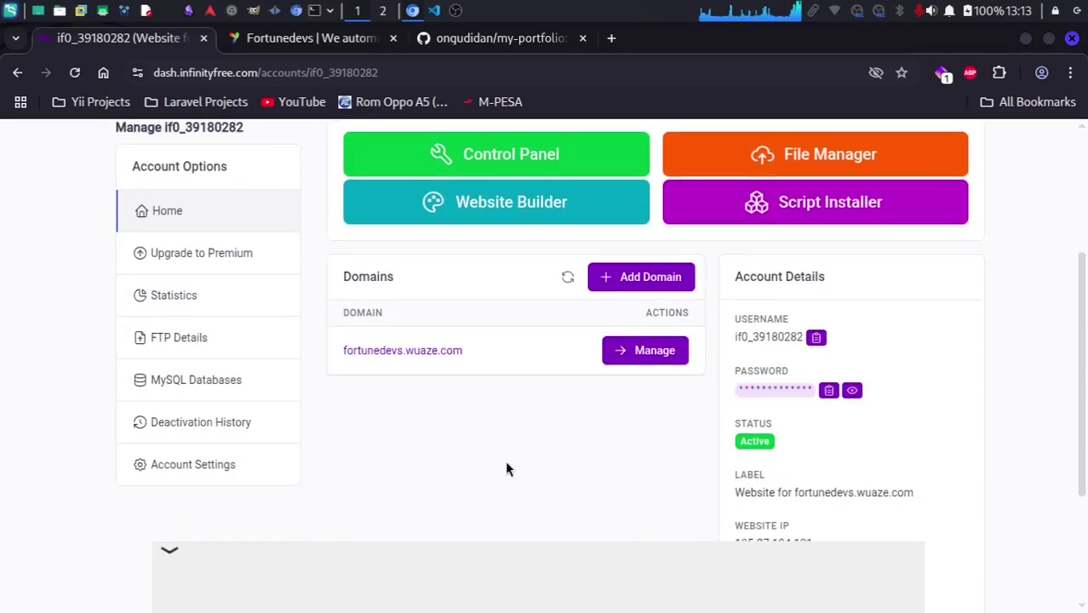
drag(465, 352, 337, 354)
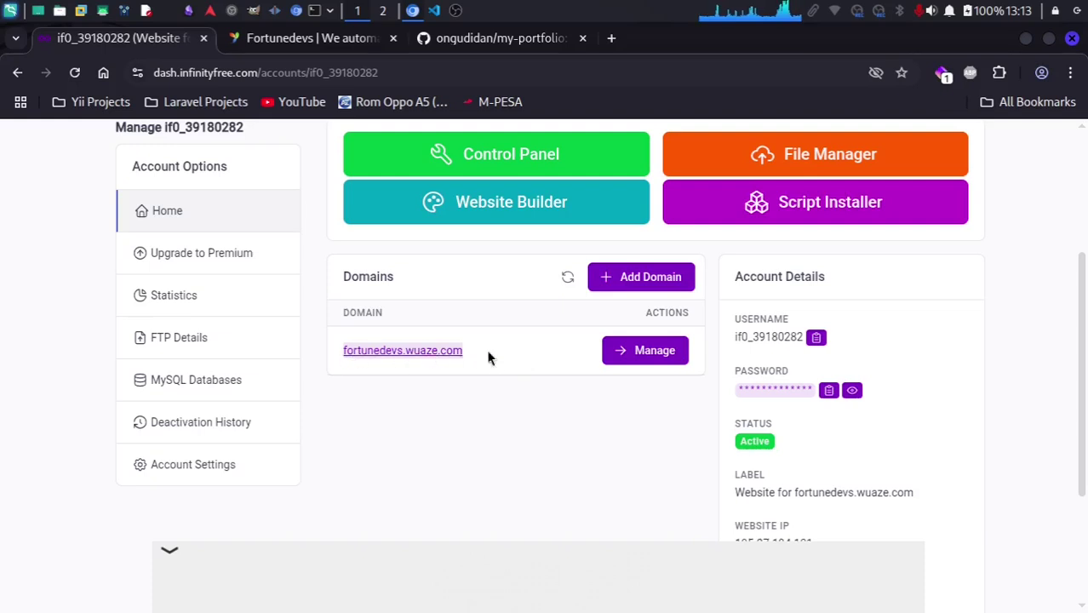
scroll(519, 401, up, 2)
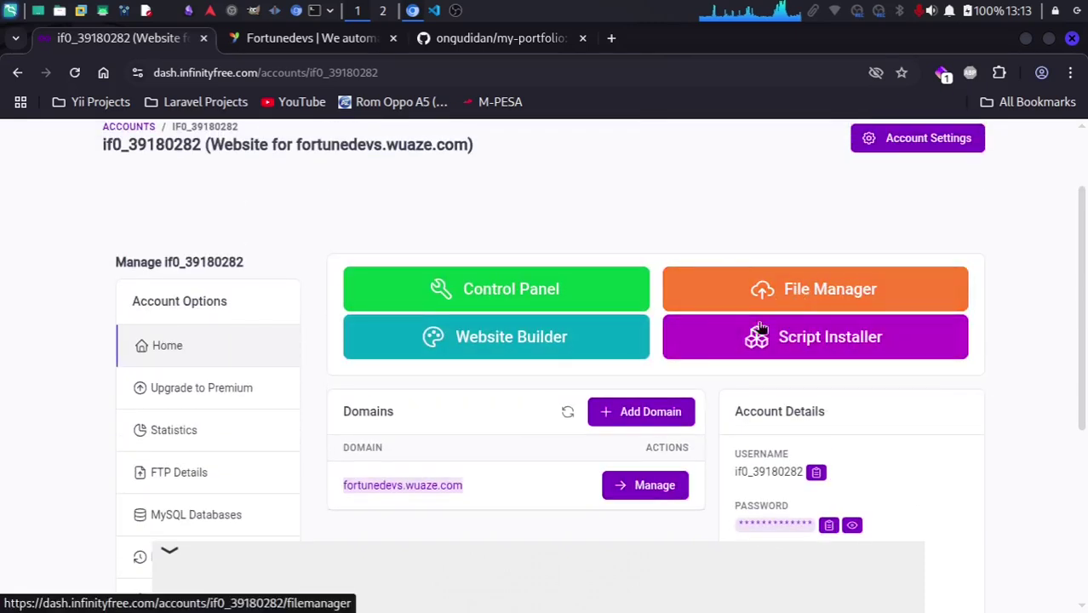
Inspect the htdocs directory of the fortunedevs.wuaze.com domain in the file manager and close it.
click(656, 492)
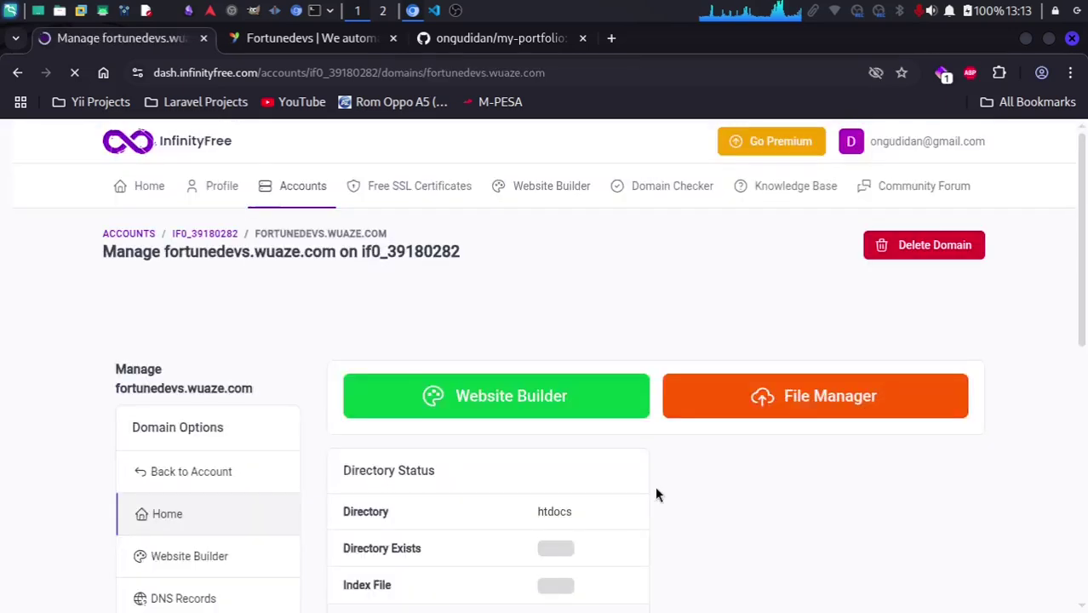
scroll(522, 456, down, 1)
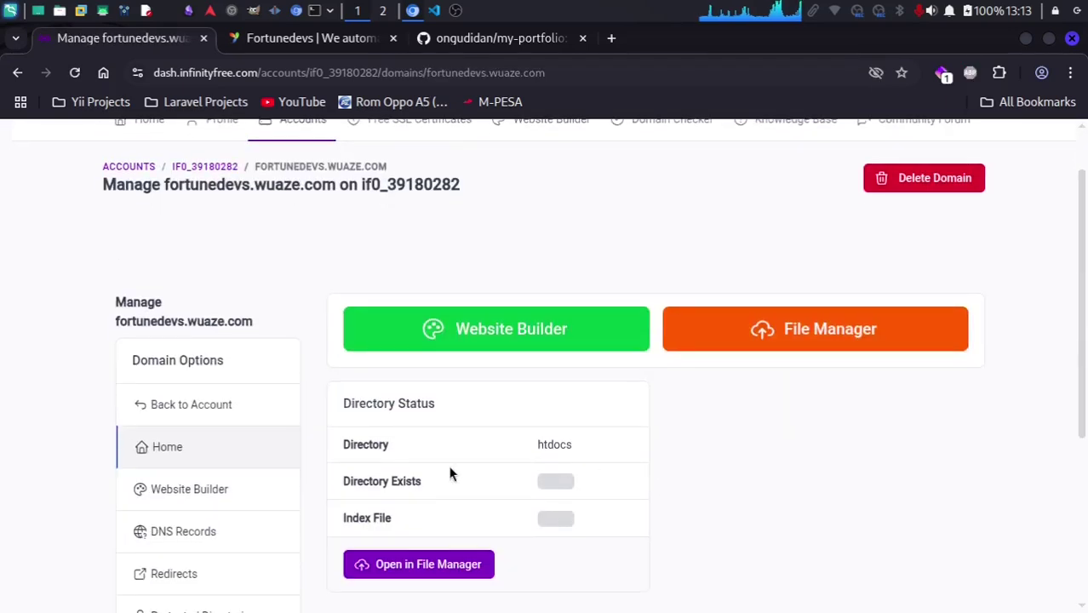
click(791, 332)
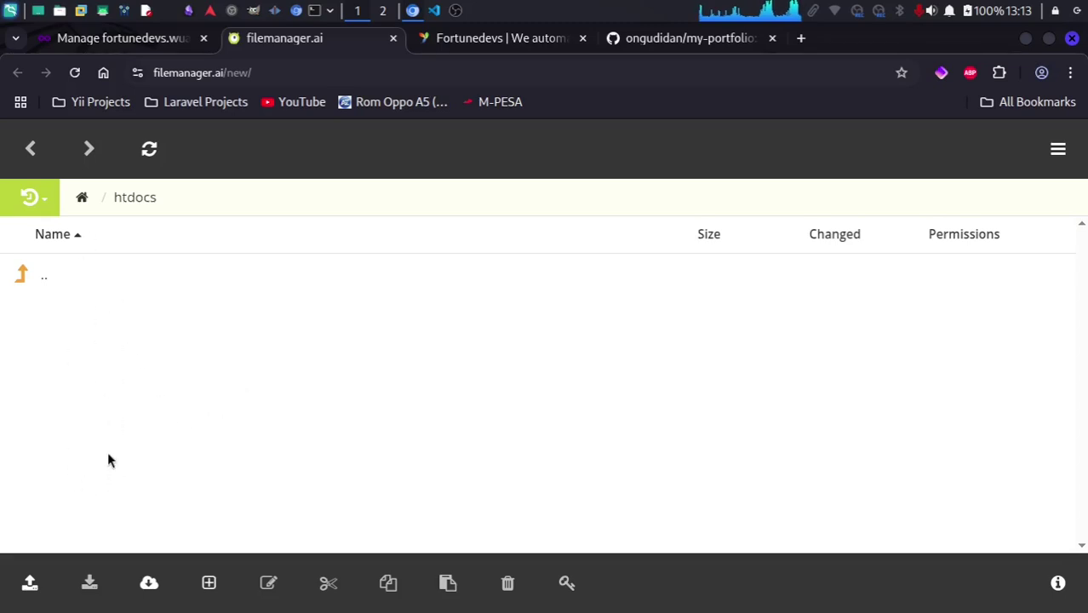
click(392, 40)
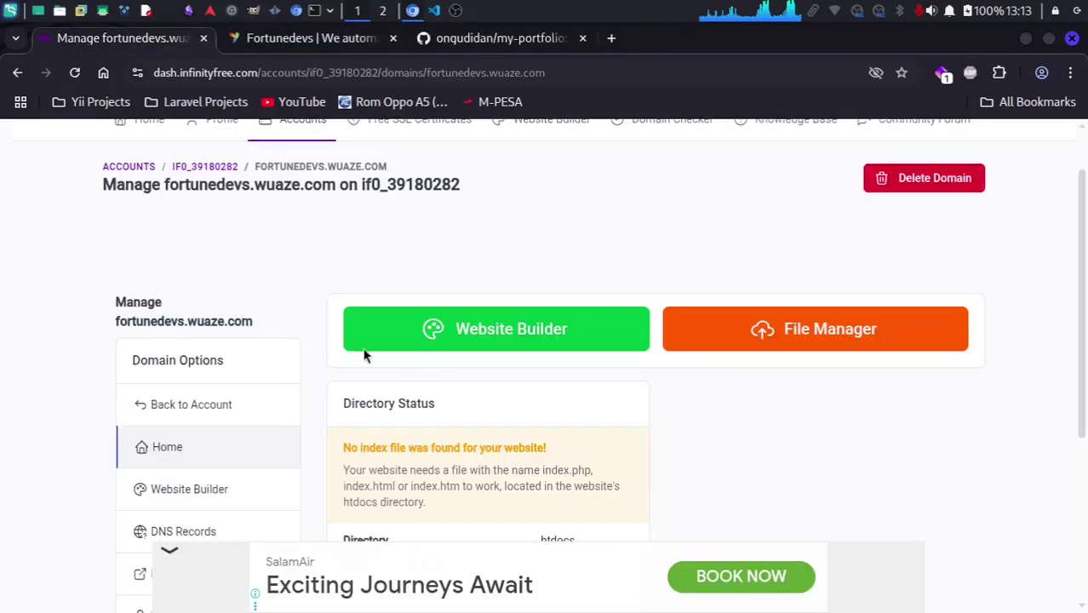
Open the hosting account's root directory in the file manager and review it alongside the account's domain list.
click(204, 405)
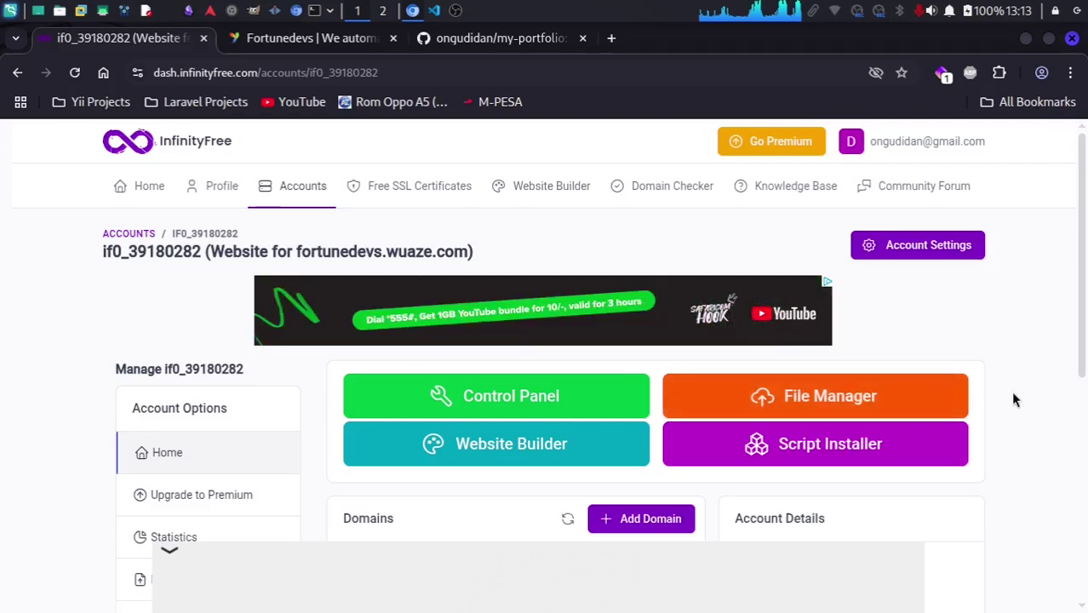
click(822, 400)
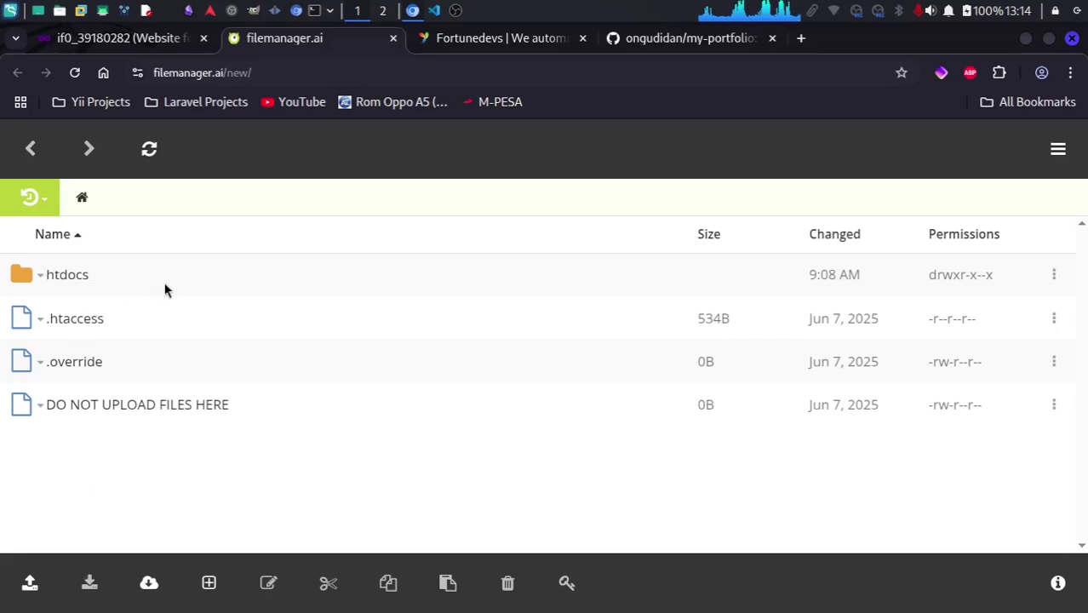
click(162, 47)
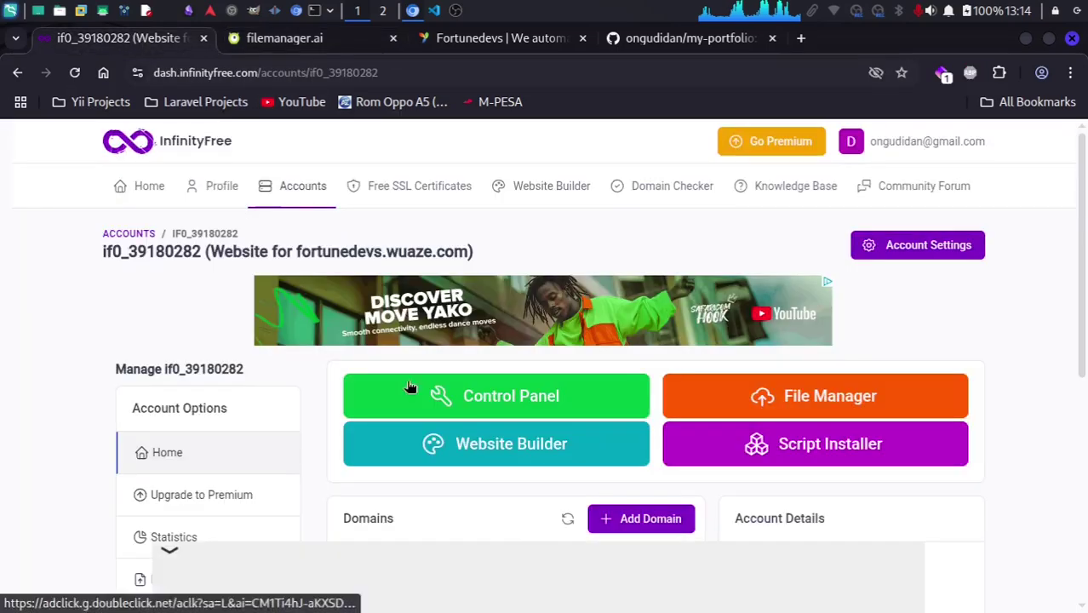
scroll(426, 366, down, 4)
drag(502, 264, 318, 267)
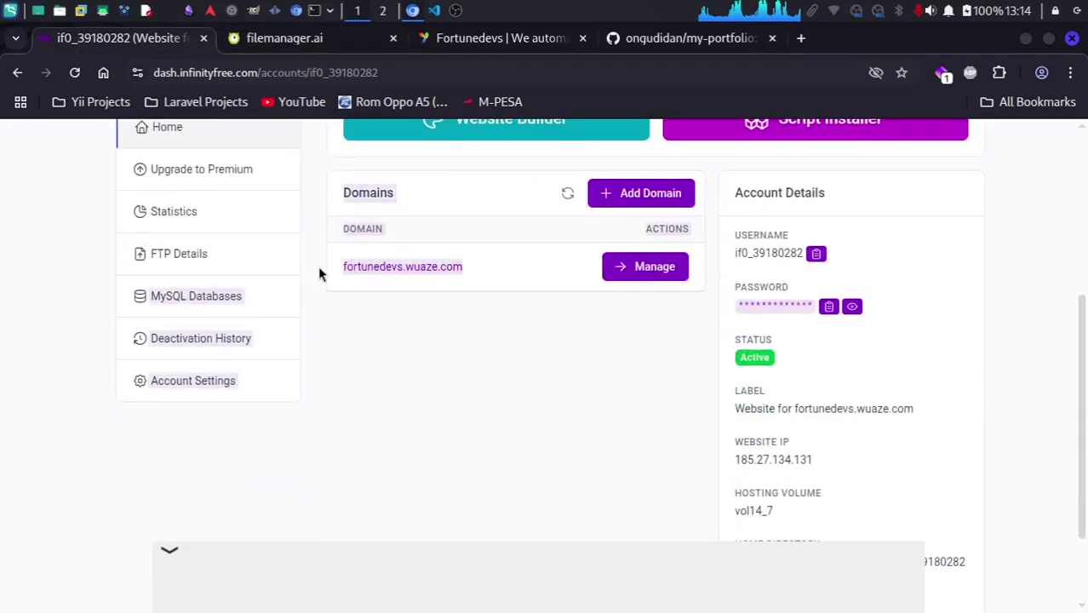
click(488, 450)
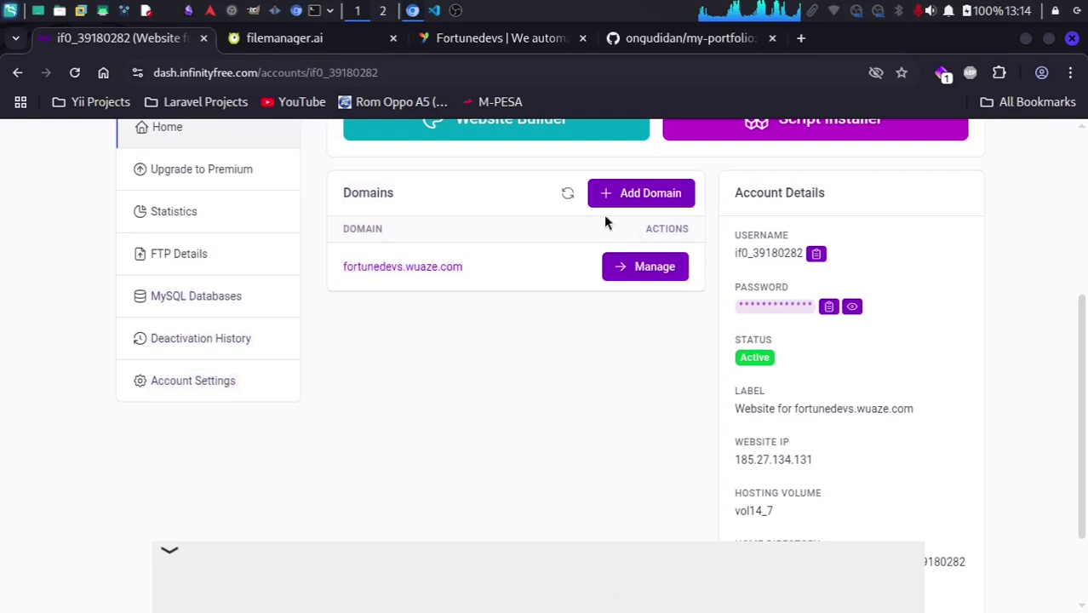
click(316, 40)
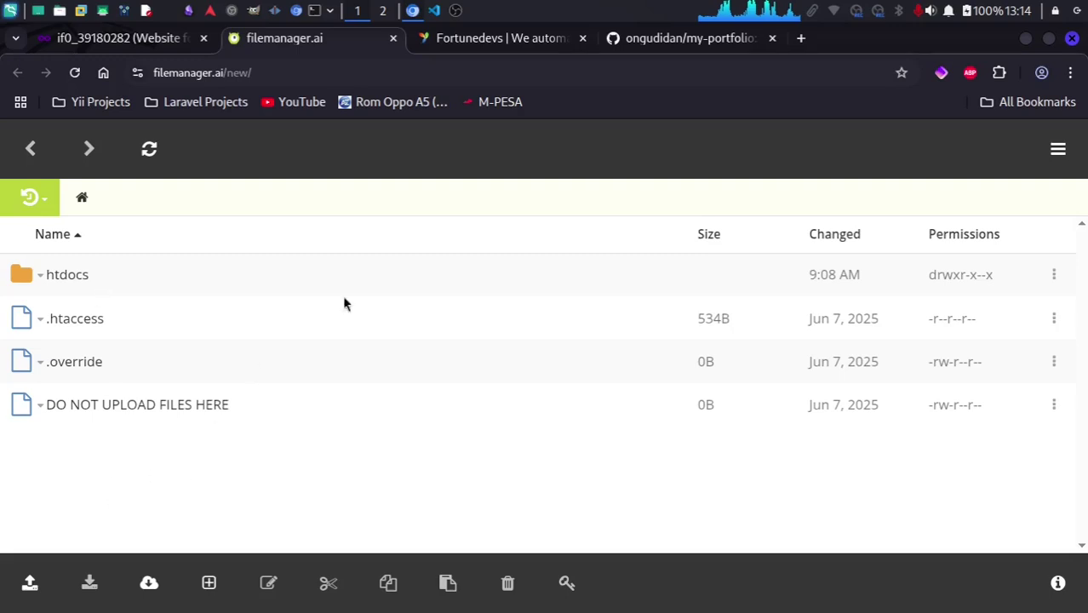
Visit fortunedevs.wuaze.com in a new browser tab to check the live site, and close that tab.
click(98, 37)
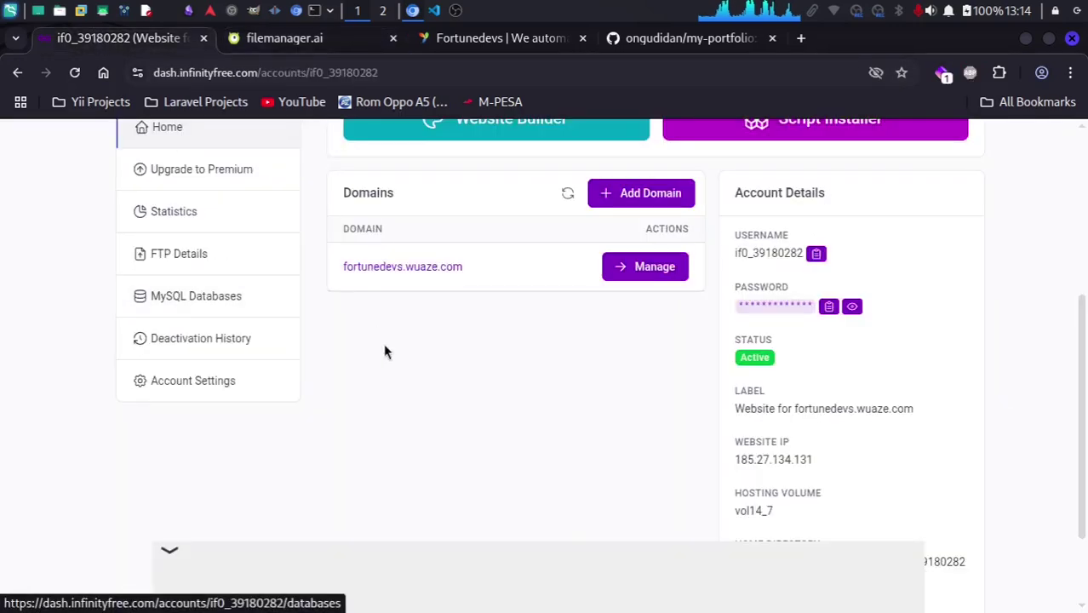
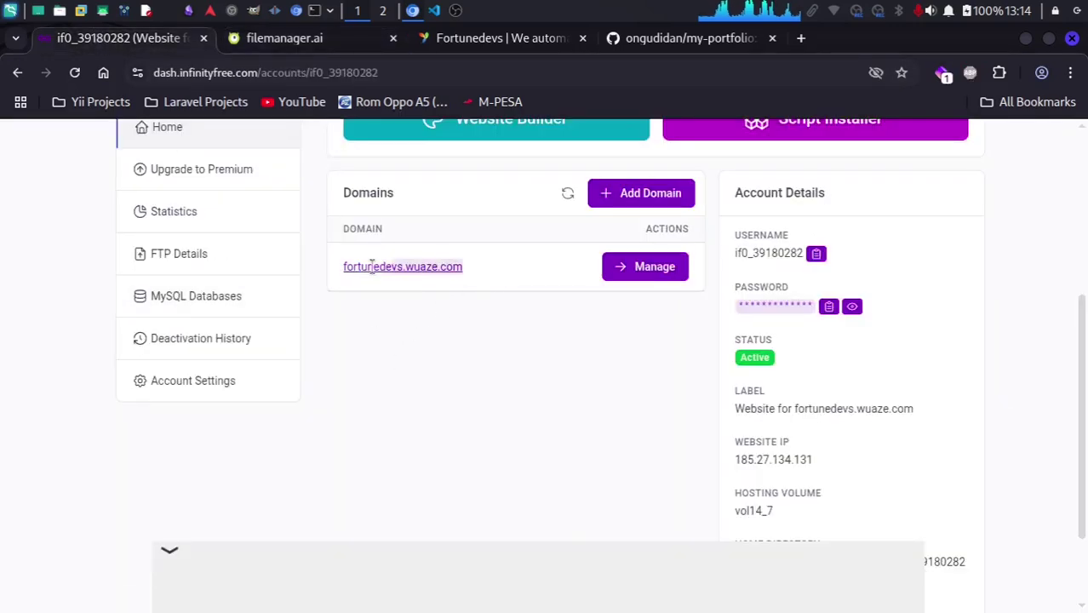
click(800, 38)
text(fortunedevs.wuaze.com)
key(Return)
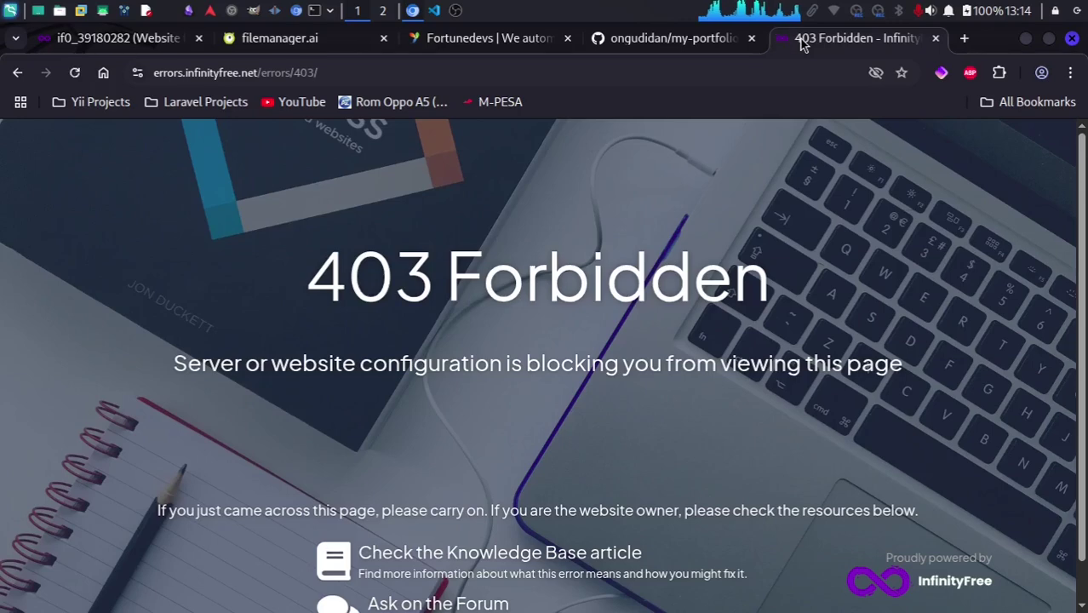
click(935, 39)
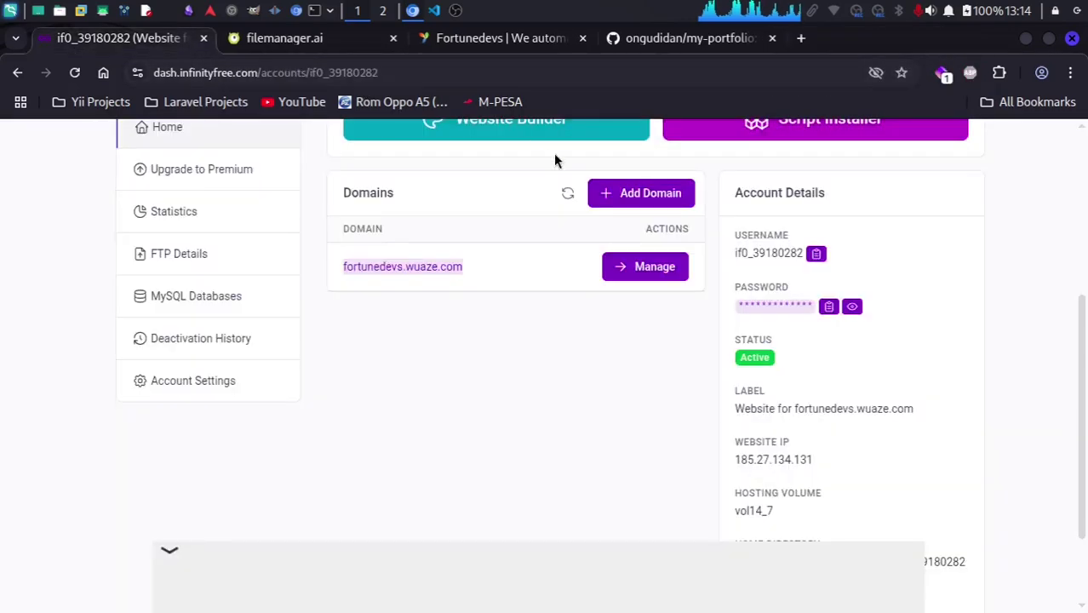
Switch to the my-portfolio repository on GitHub and open its Actions secrets and variables settings.
click(675, 43)
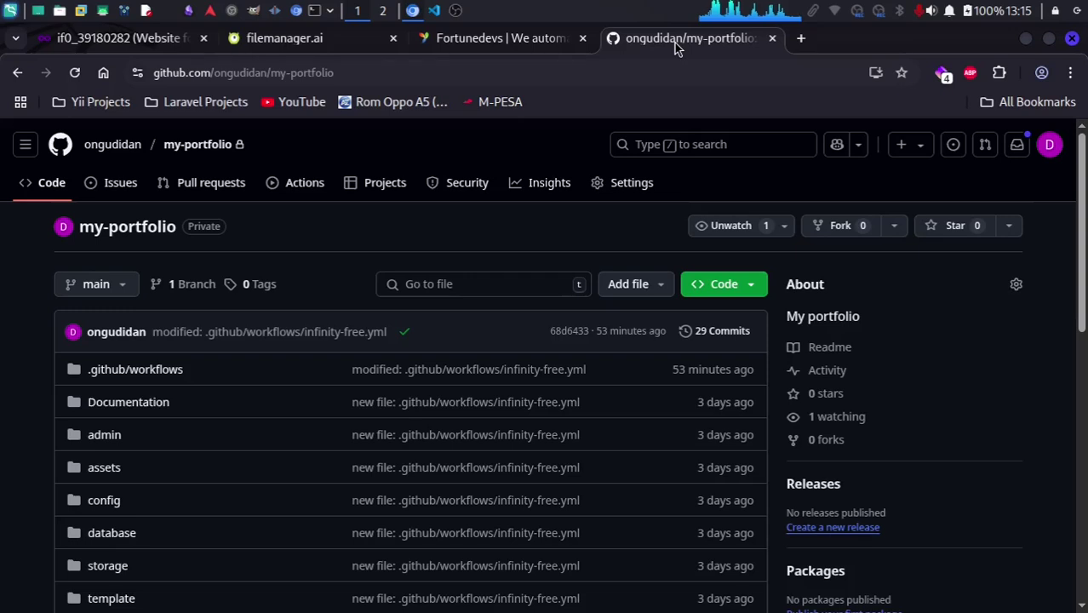
click(646, 186)
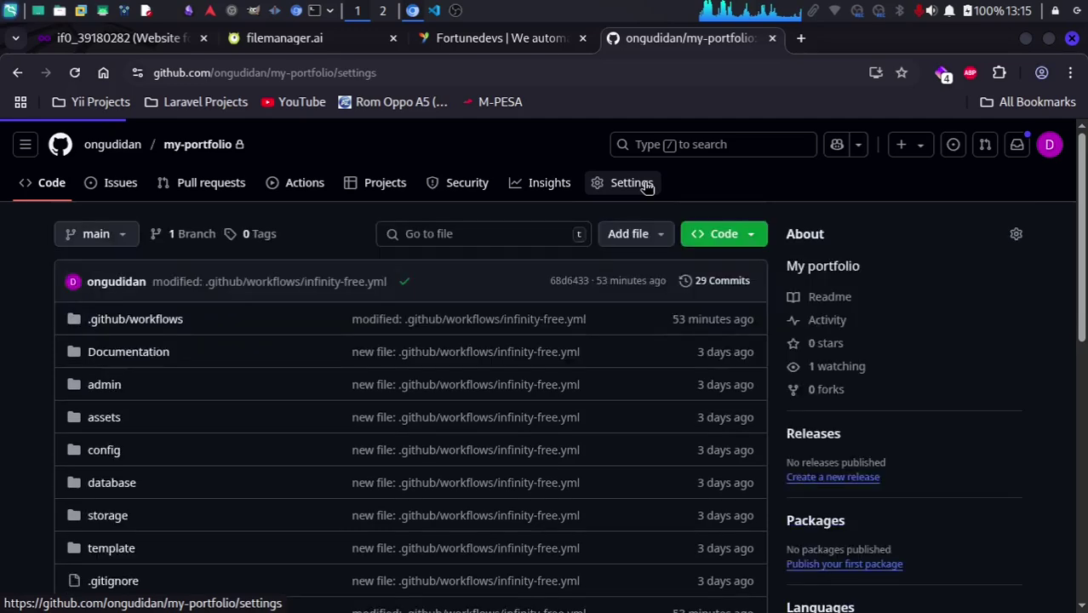
scroll(175, 441, down, 1)
scroll(175, 441, down, 3)
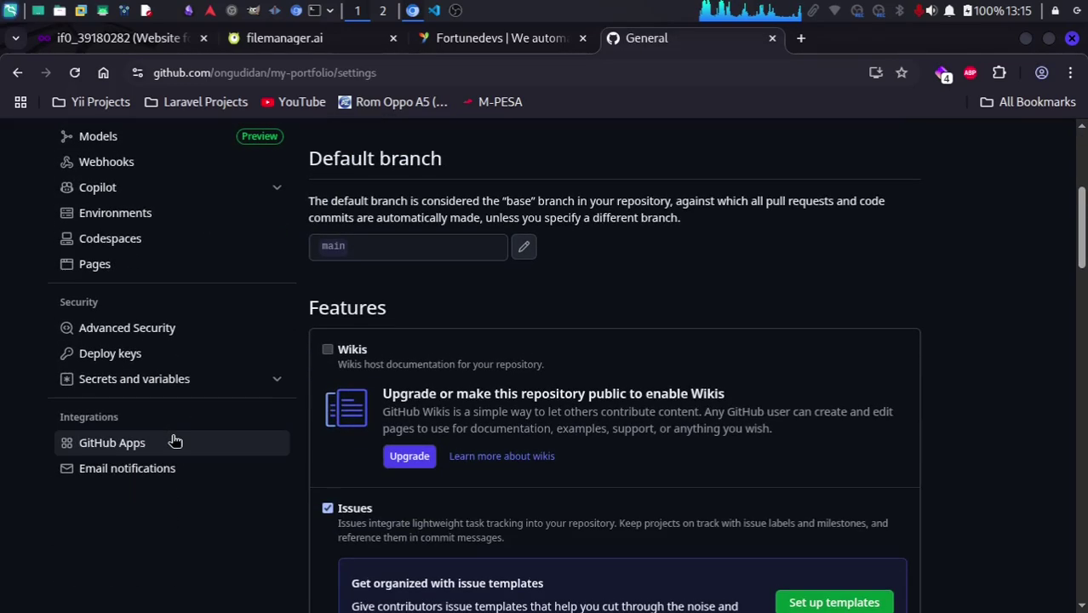
click(132, 383)
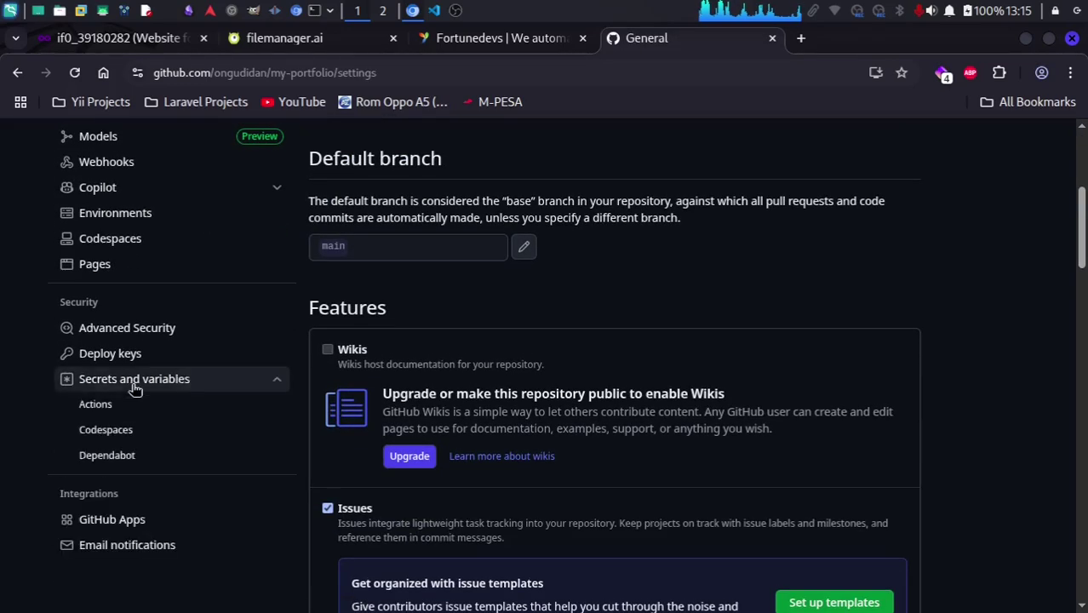
click(94, 407)
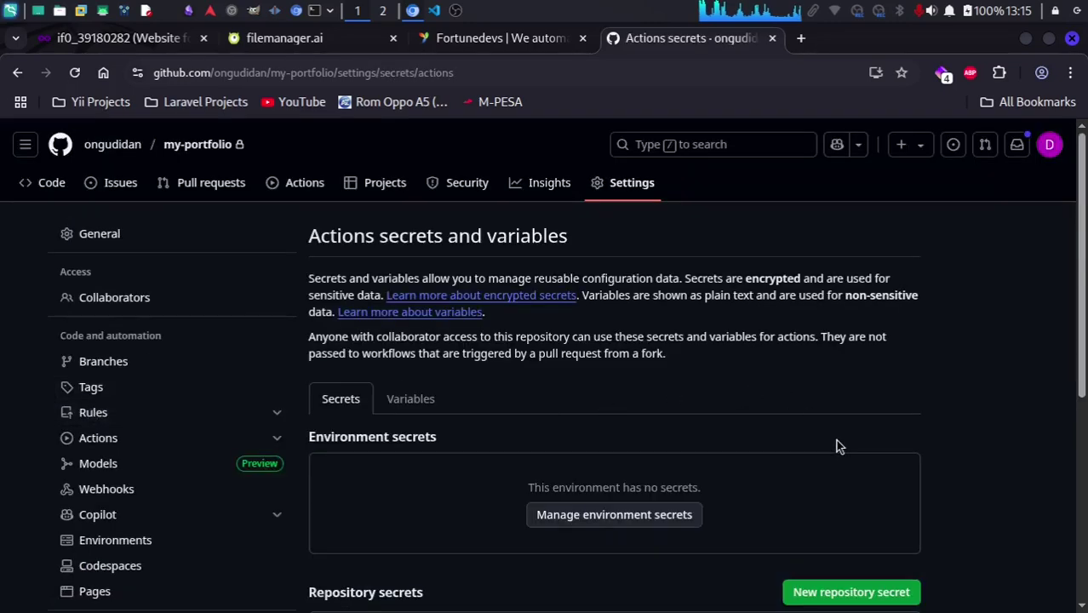
Examine the FTP_PASSWORD and FTP_USERNAME entries among the repository secrets.
scroll(838, 445, down, 4)
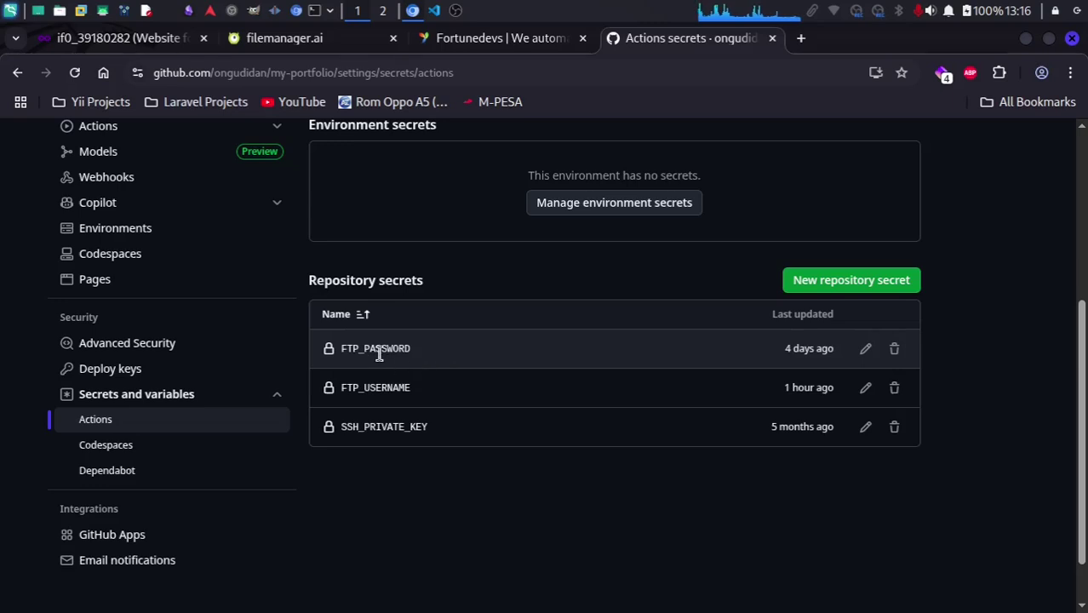
drag(410, 351, 334, 354)
drag(415, 389, 340, 393)
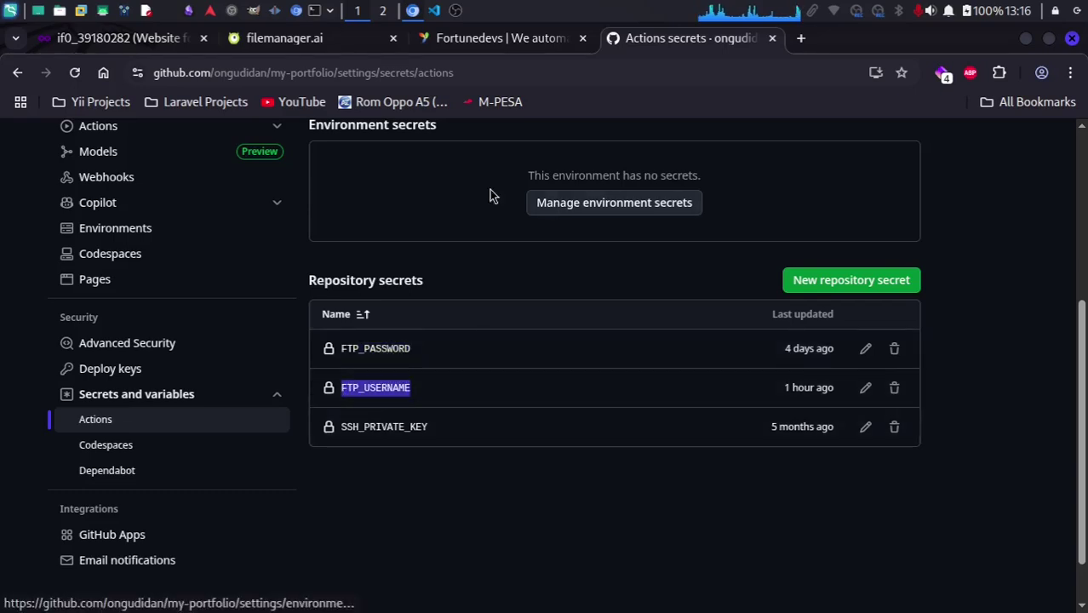
Open the hosting account's FTP details and examine the FTP username and password entries.
click(105, 41)
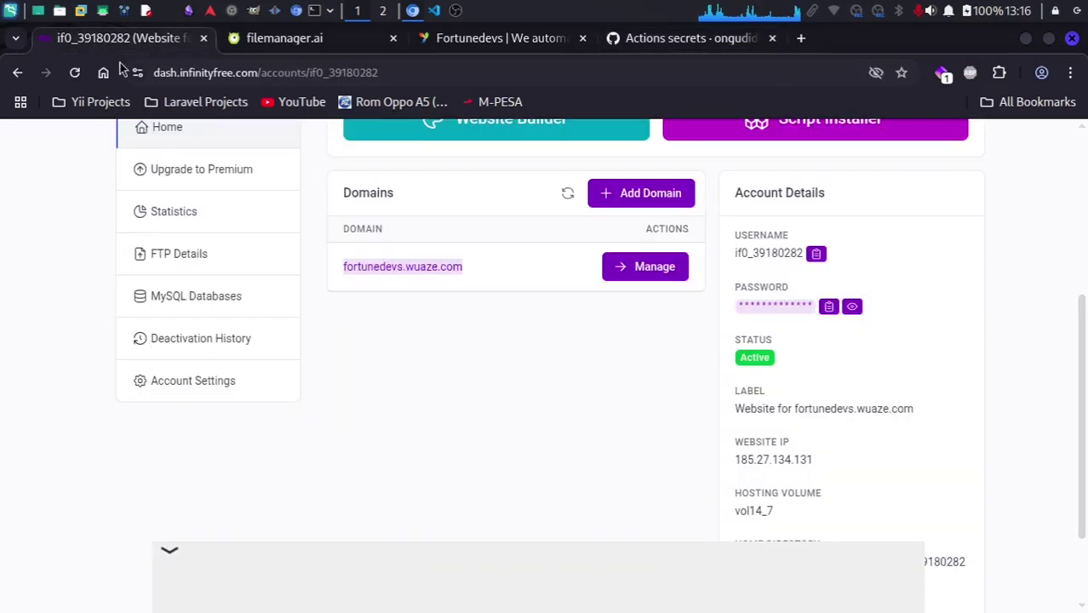
scroll(235, 469, up, 4)
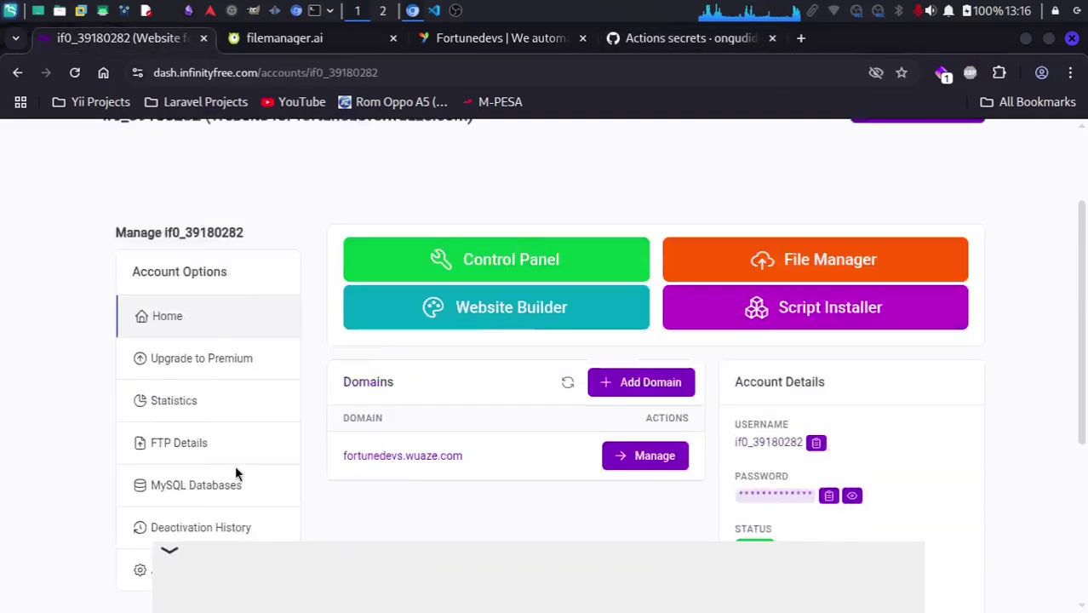
scroll(235, 465, down, 2)
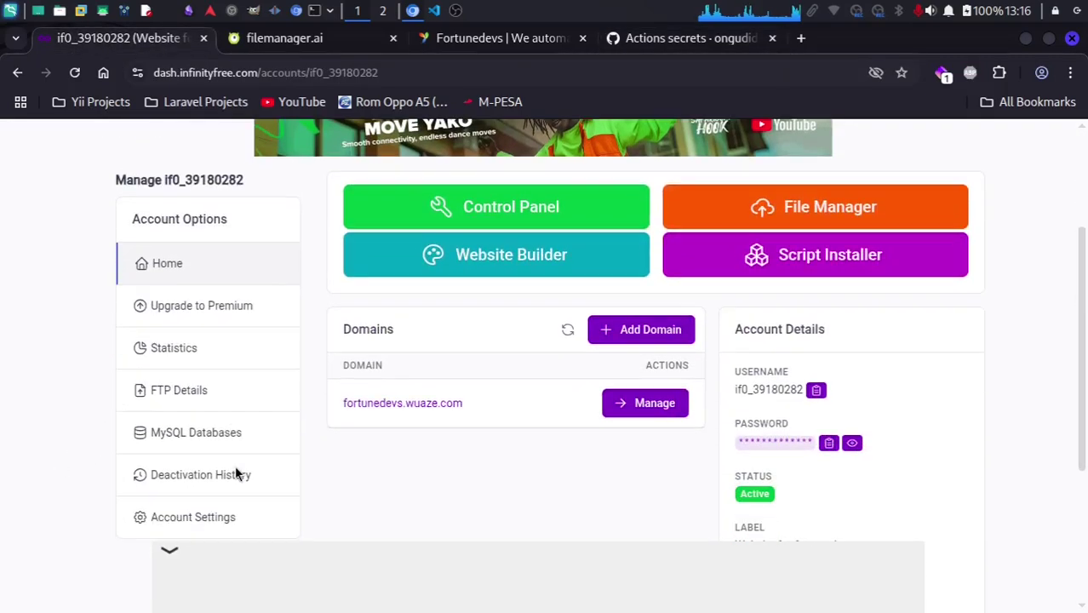
click(194, 395)
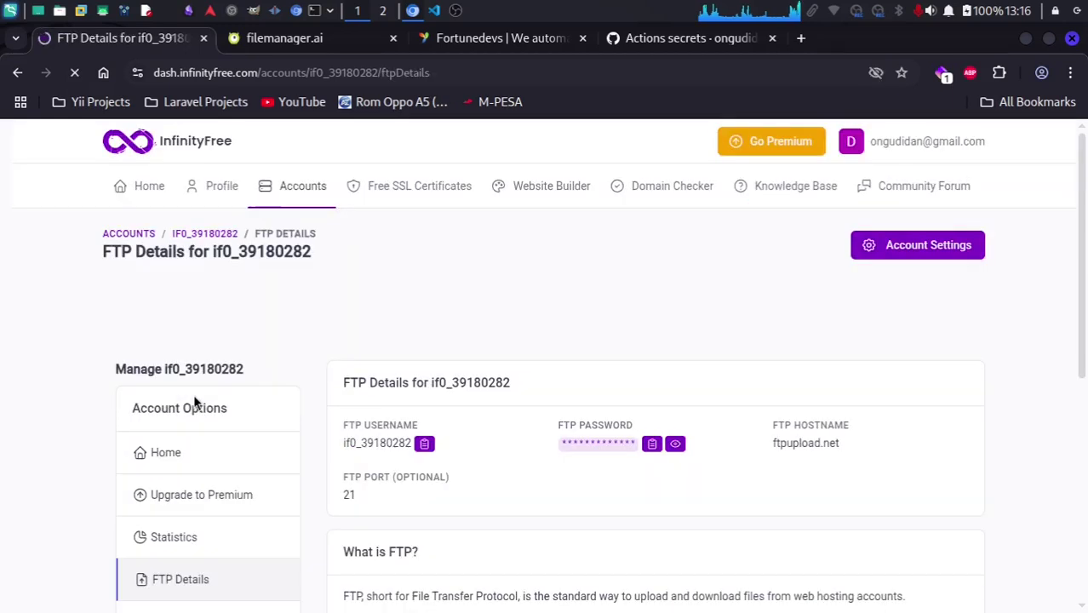
double_click(384, 443)
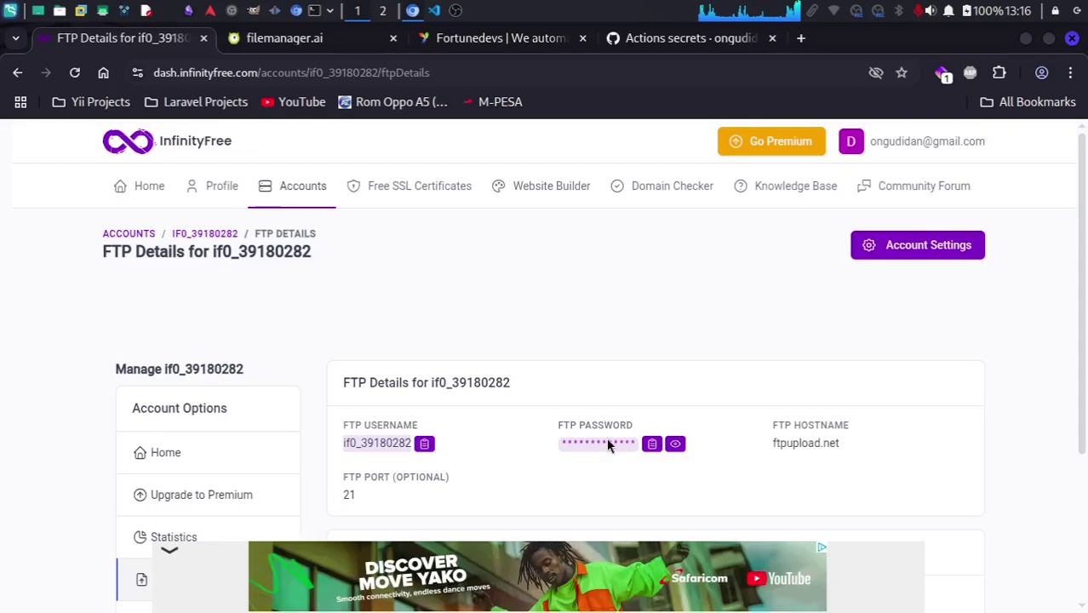
click(620, 373)
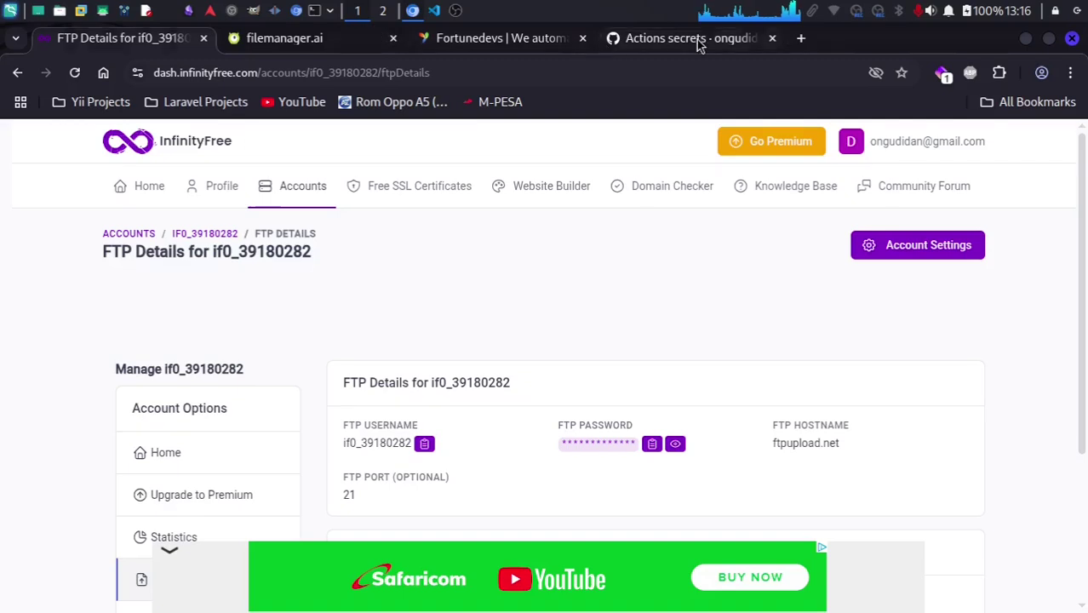
Return to the my-portfolio repository's Actions secrets on GitHub and check the FTP_PASSWORD entry.
click(658, 45)
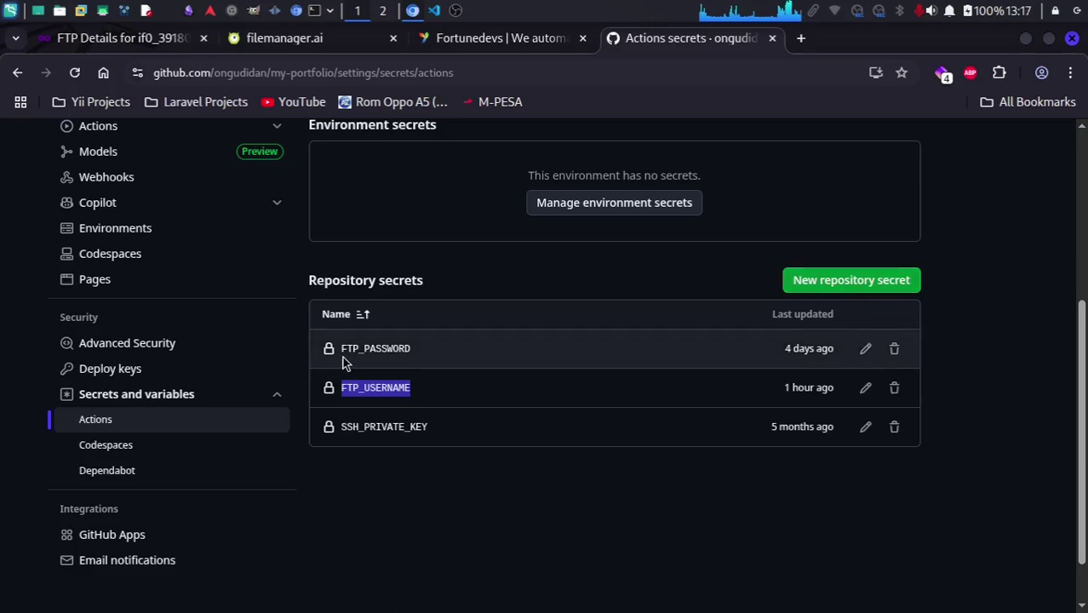
click(404, 348)
drag(407, 348, 330, 351)
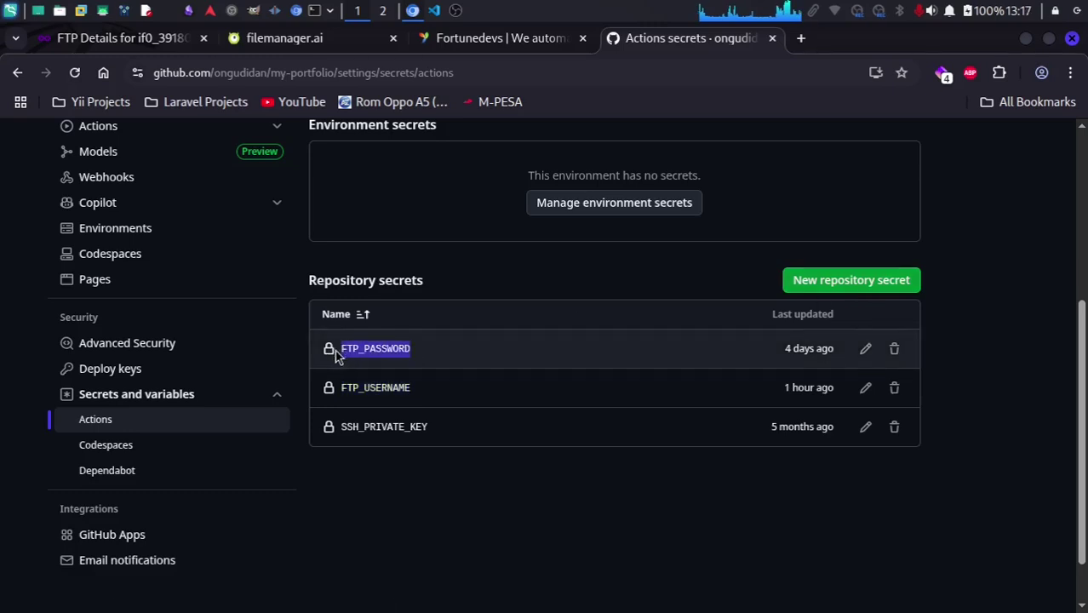
click(445, 358)
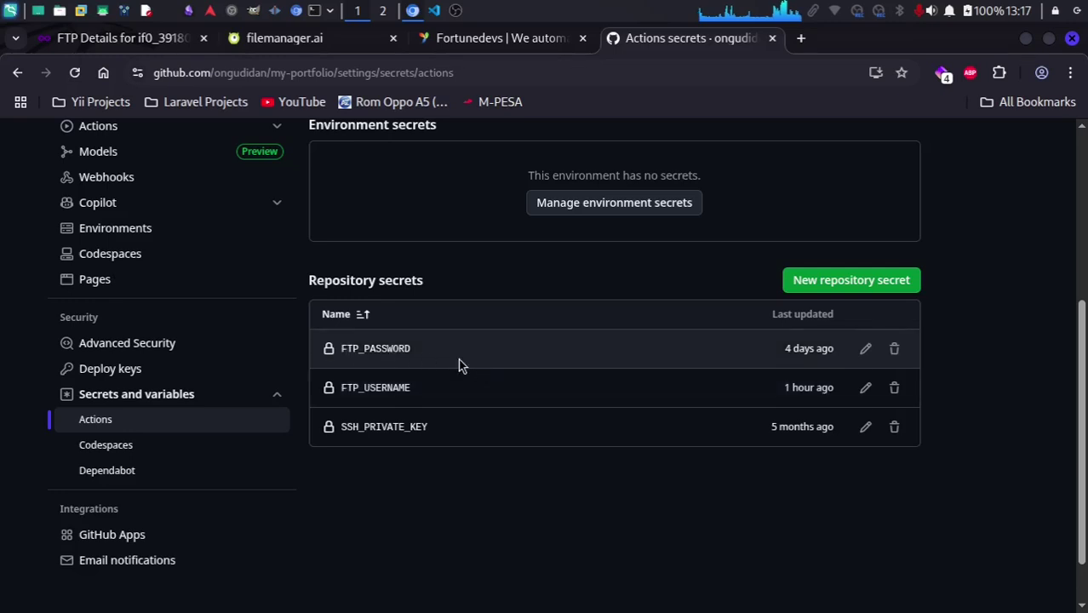
click(850, 290)
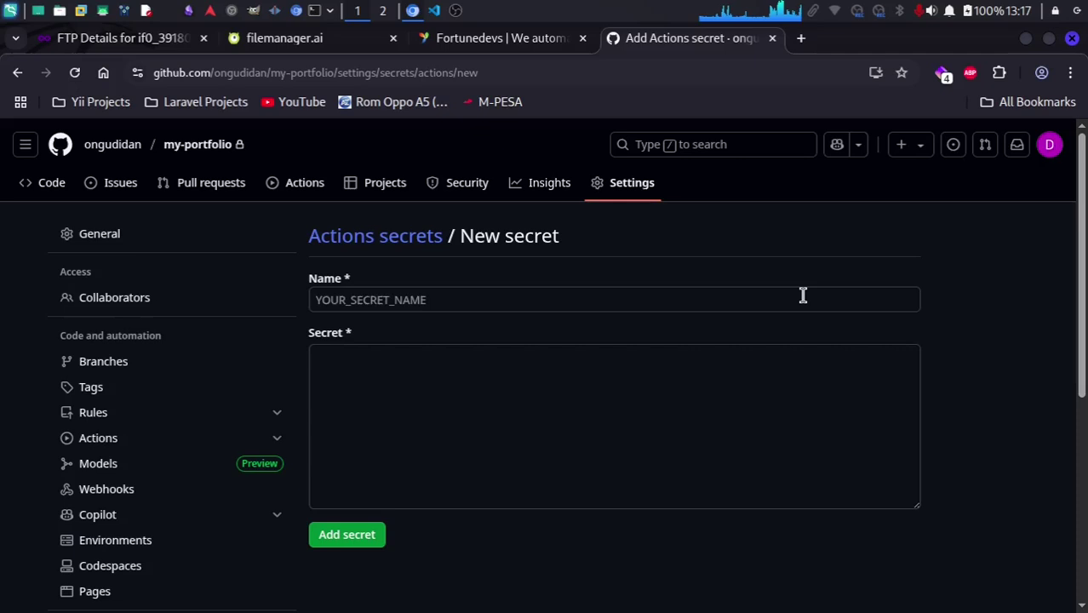
click(387, 303)
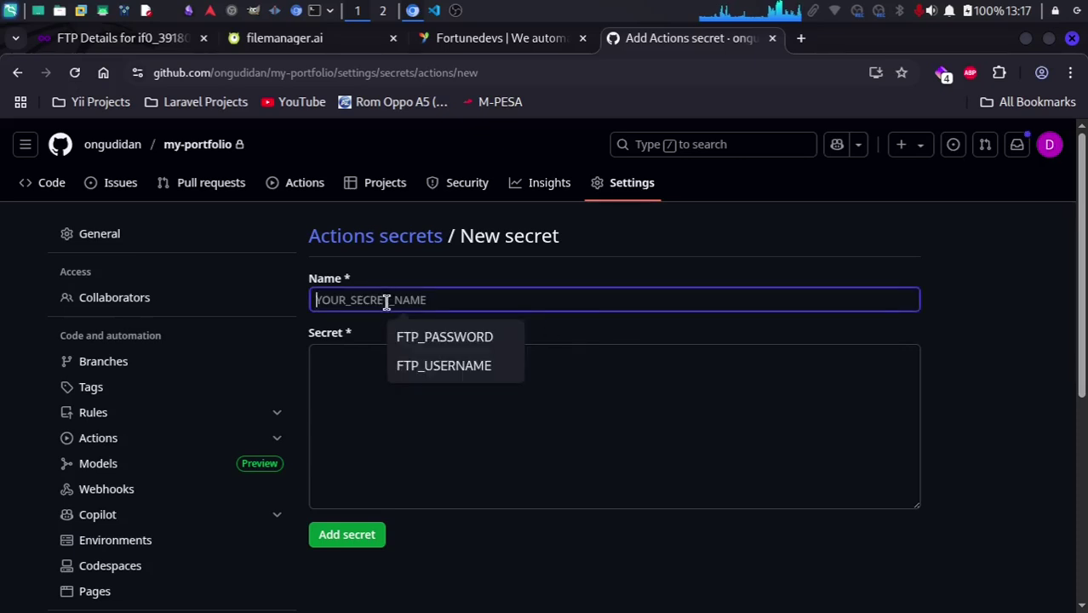
click(450, 339)
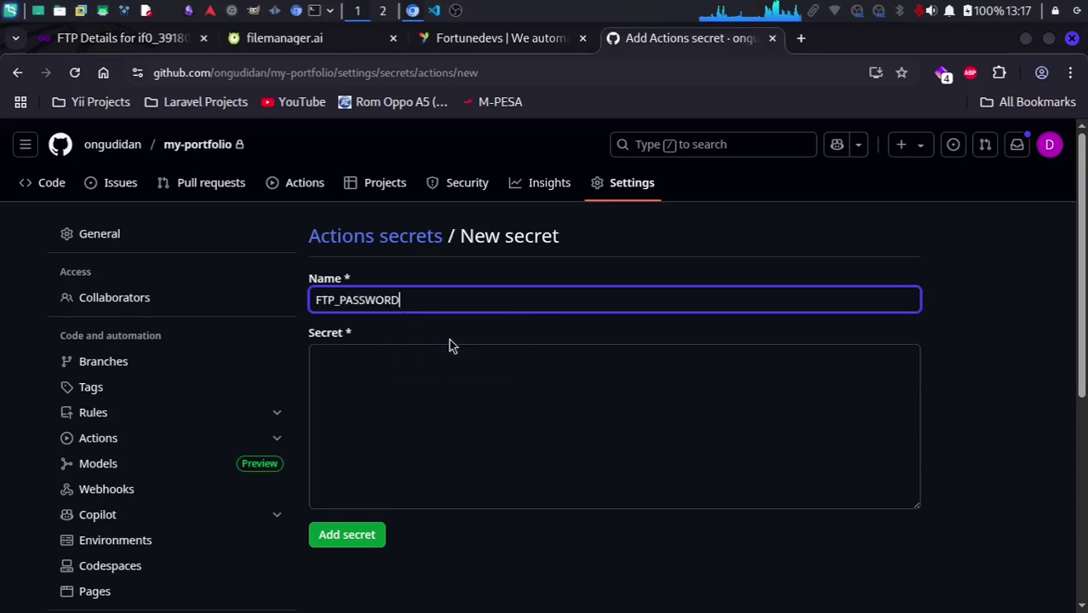
click(379, 361)
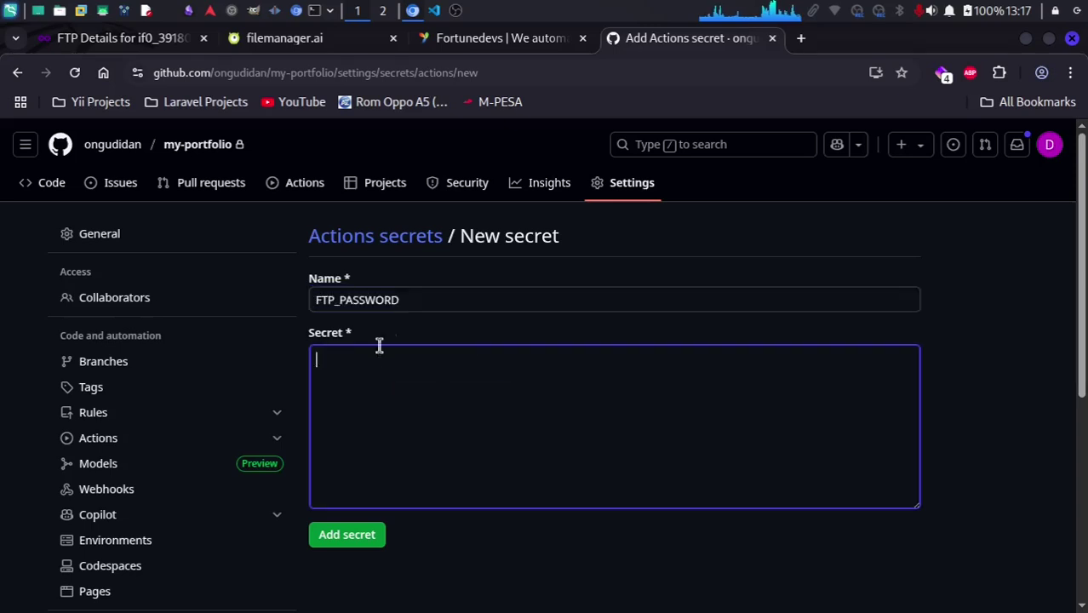
click(433, 300)
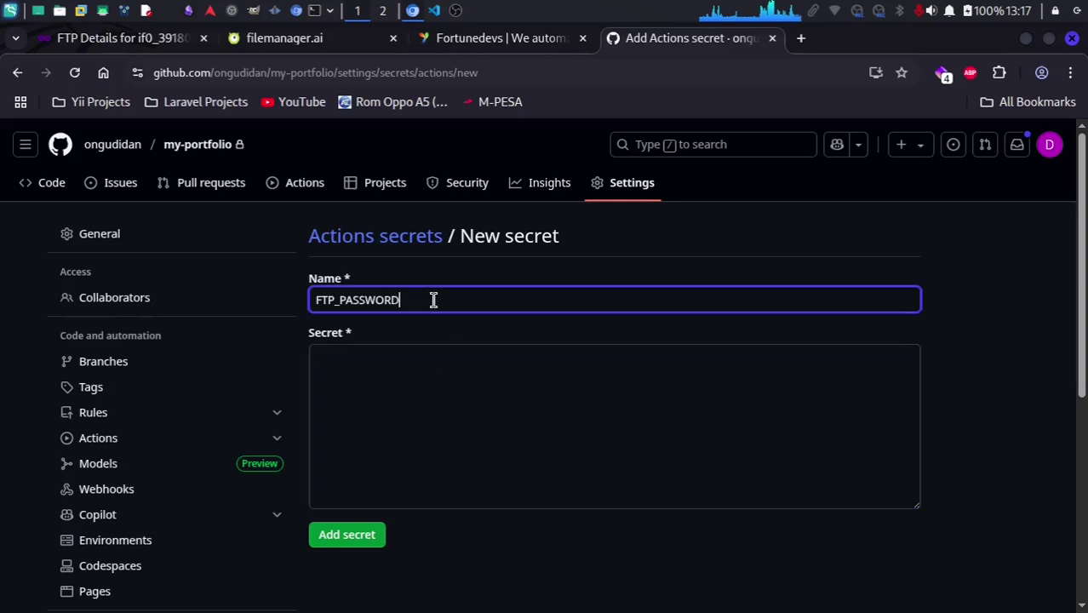
key(ctrl+a)
key(BackSpace)
click(391, 303)
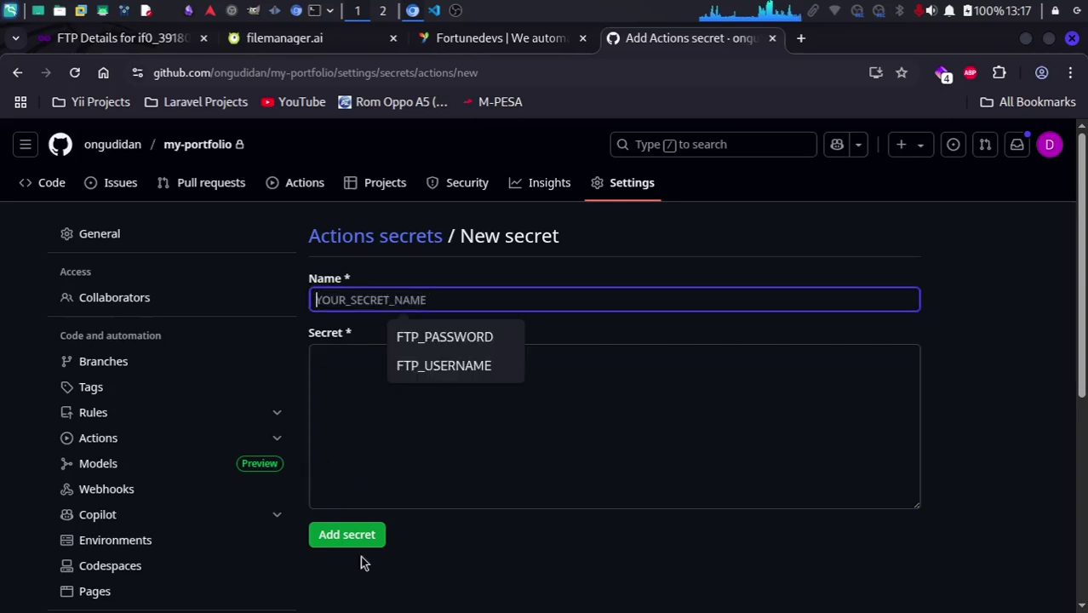
click(398, 241)
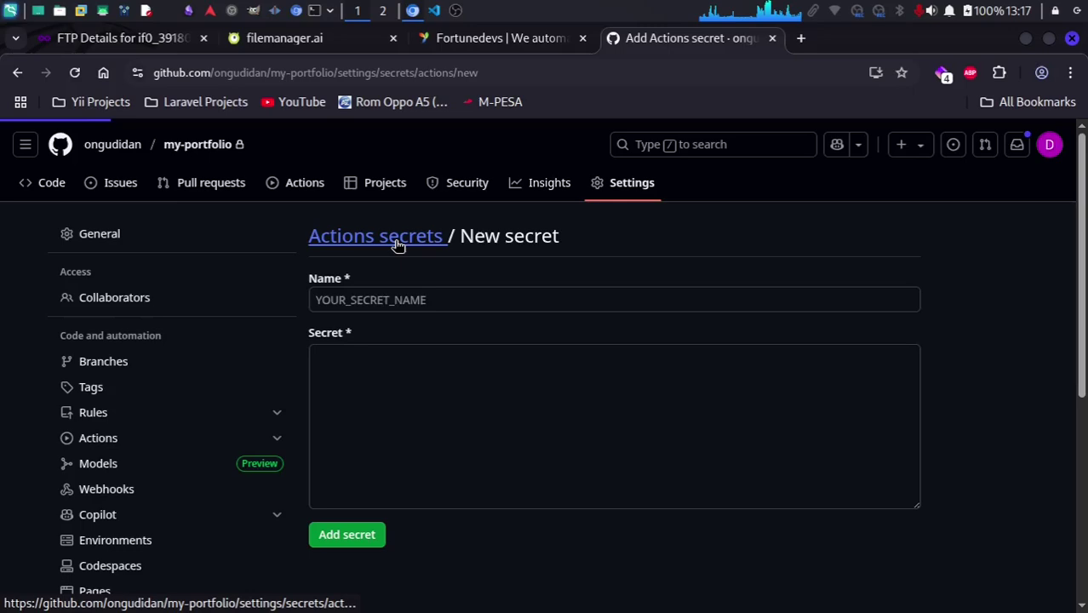
scroll(843, 561, down, 3)
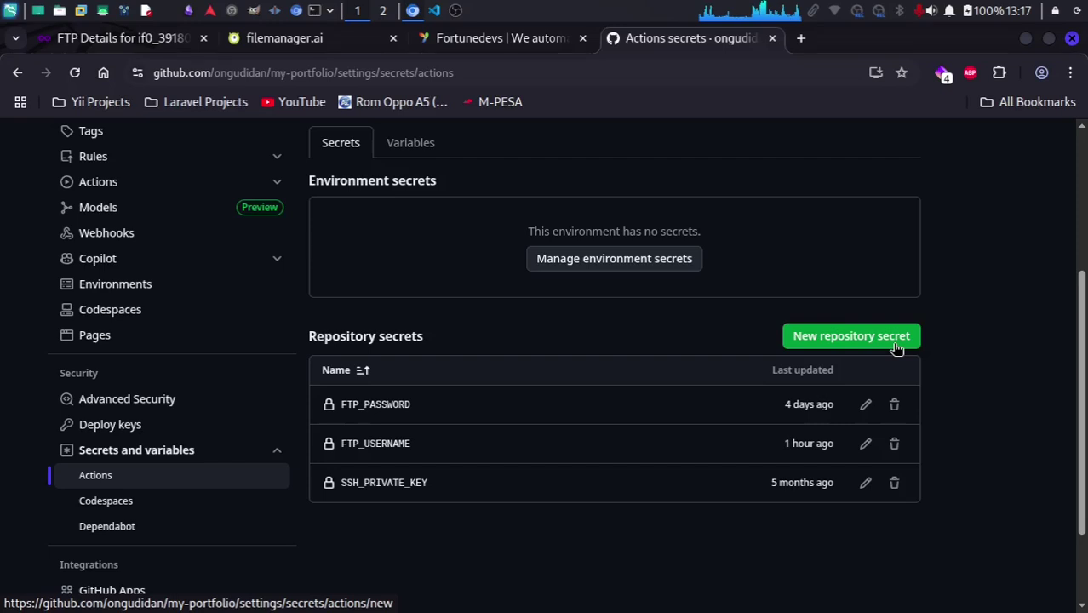
View the locally served portfolio site and return to the hosting account's FTP details.
click(123, 41)
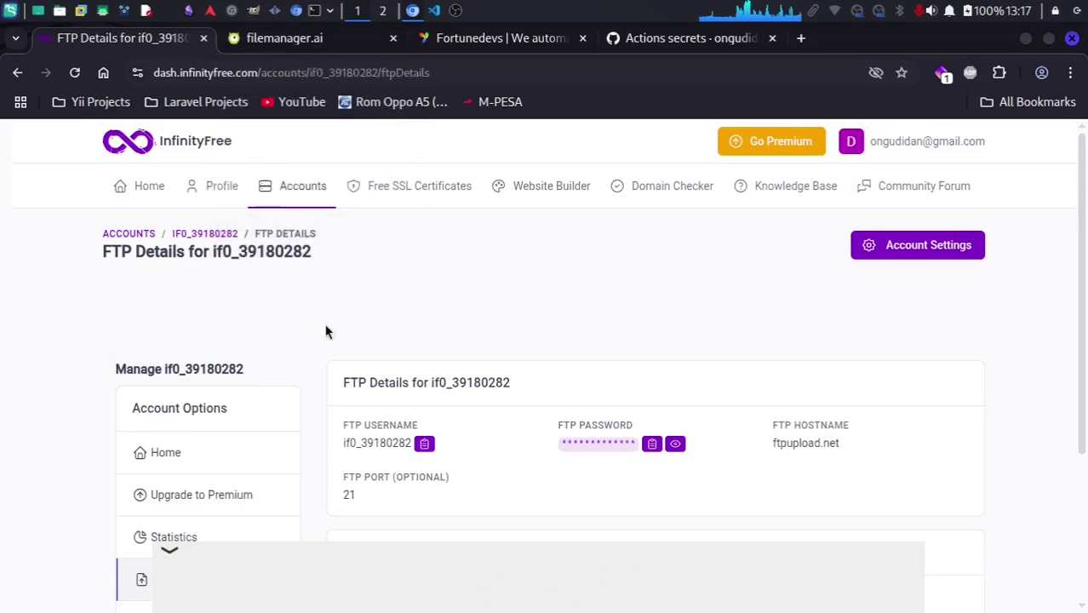
click(534, 36)
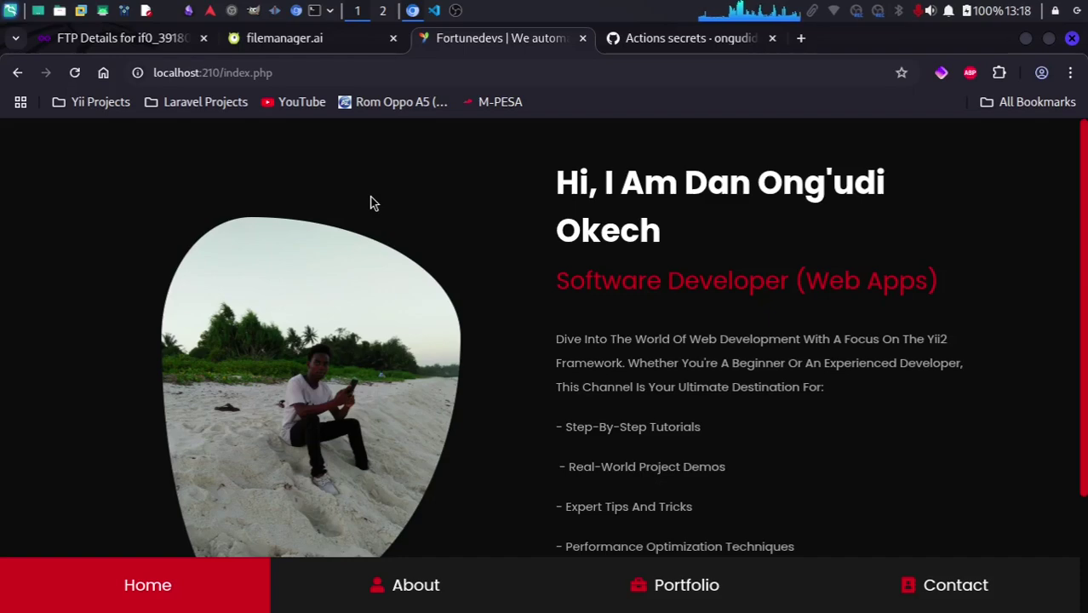
click(102, 37)
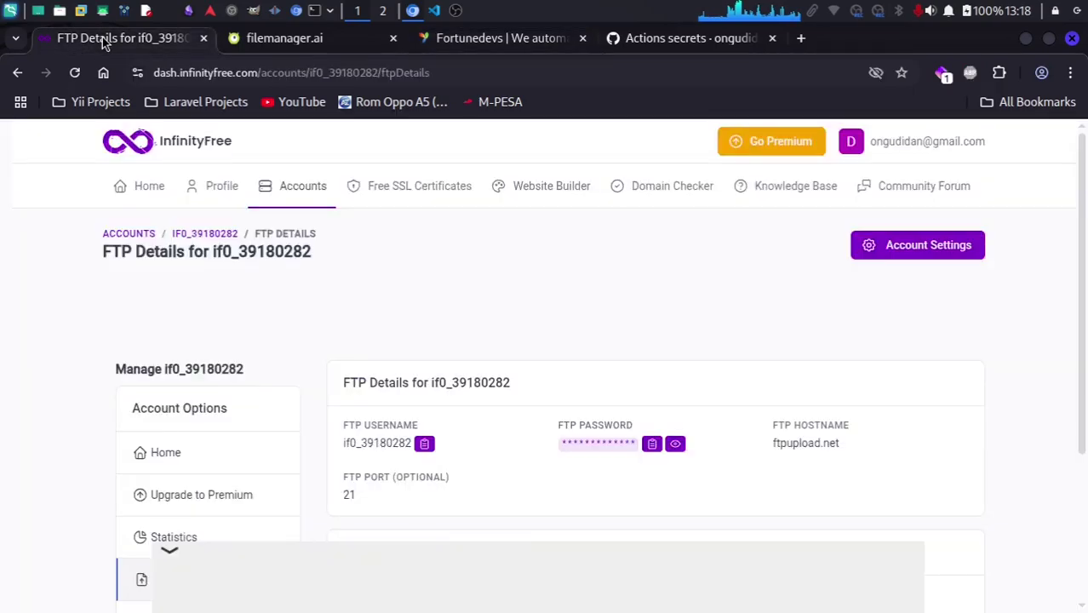
Create a MySQL database with the name portfolio in the hosting account's MySQL Databases section.
scroll(48, 430, down, 3)
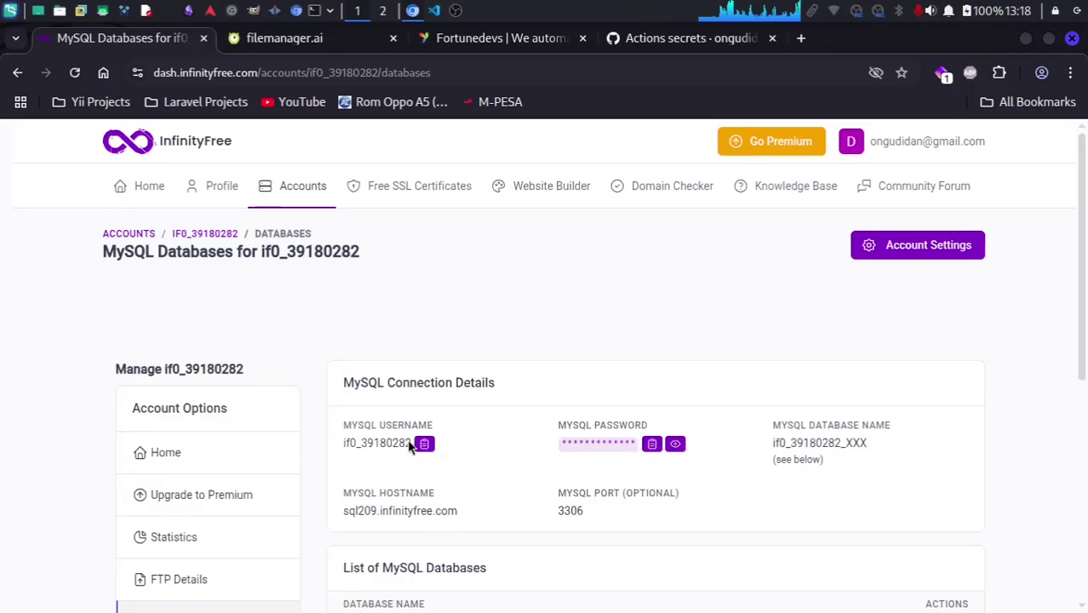
scroll(407, 439, down, 3)
scroll(407, 439, down, 2)
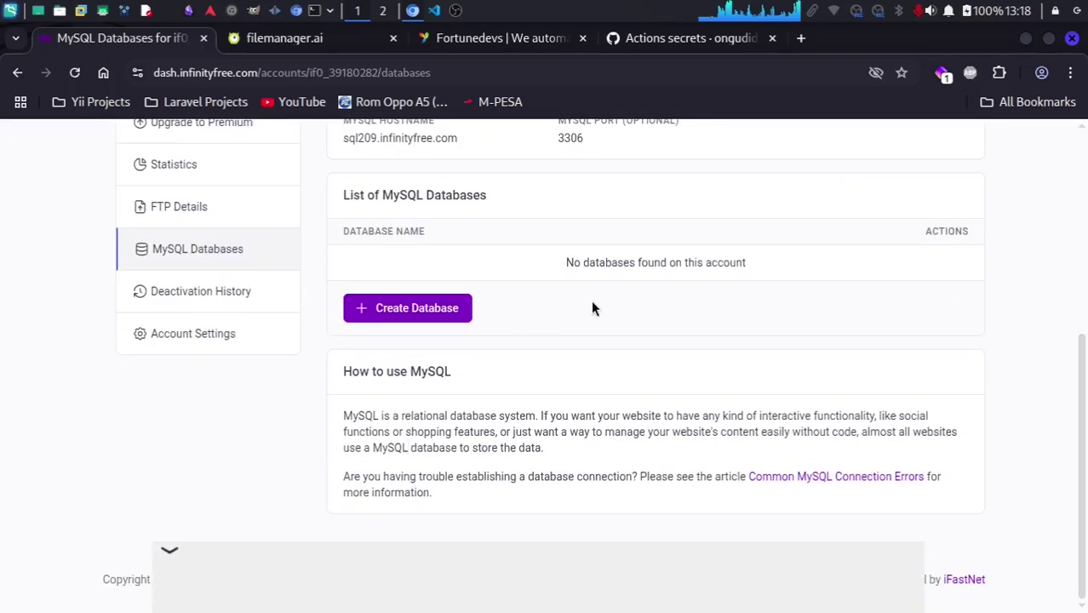
click(414, 314)
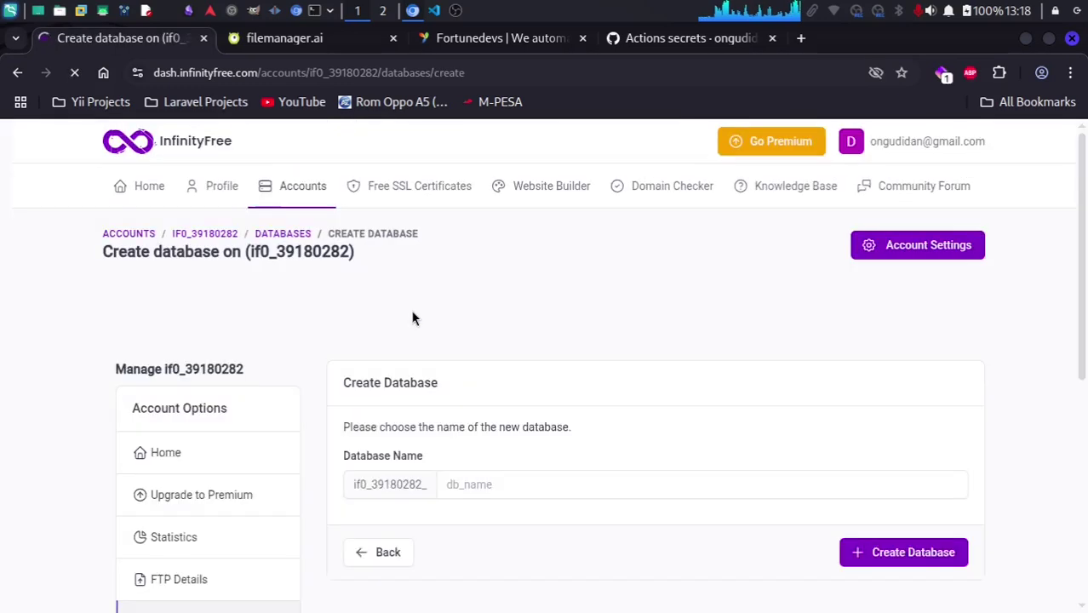
click(510, 483)
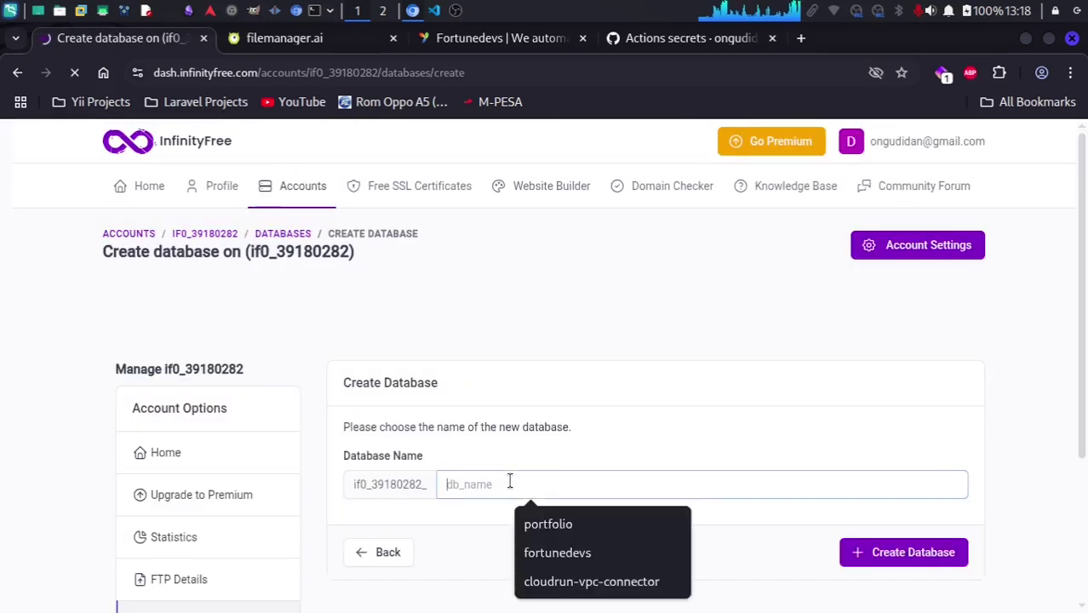
click(570, 524)
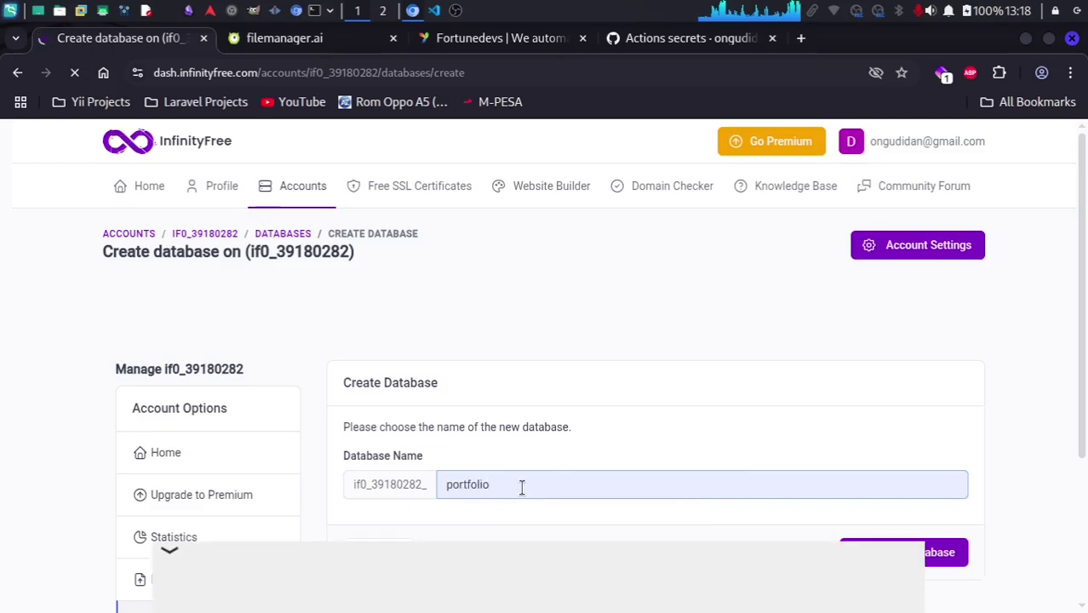
scroll(522, 488, down, 3)
click(915, 339)
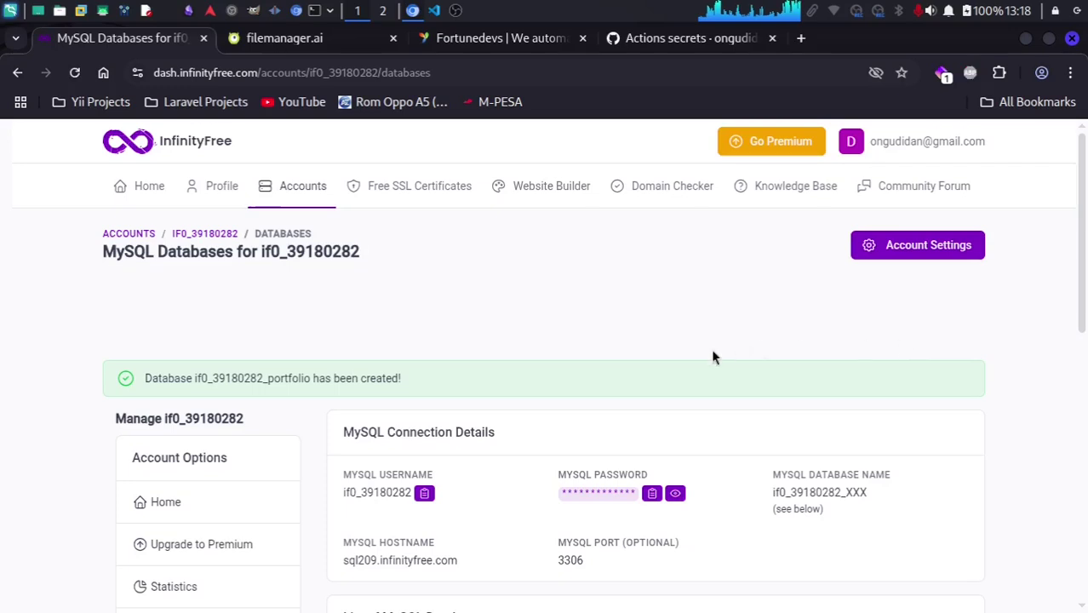
Review the hosting account's MySQL connection details and open the portfolio database in phpMyAdmin.
scroll(714, 358, down, 3)
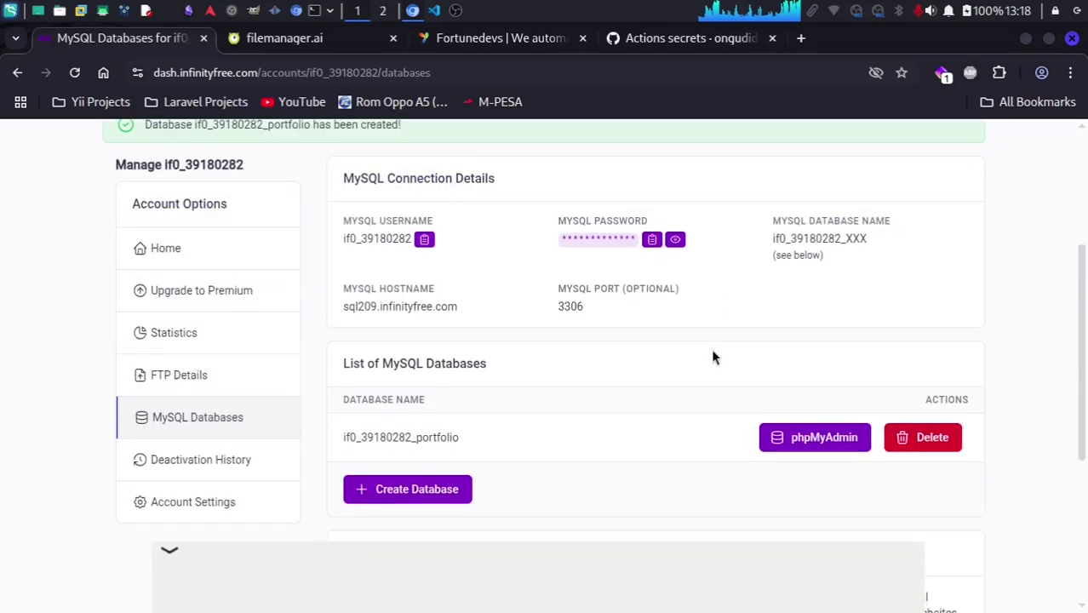
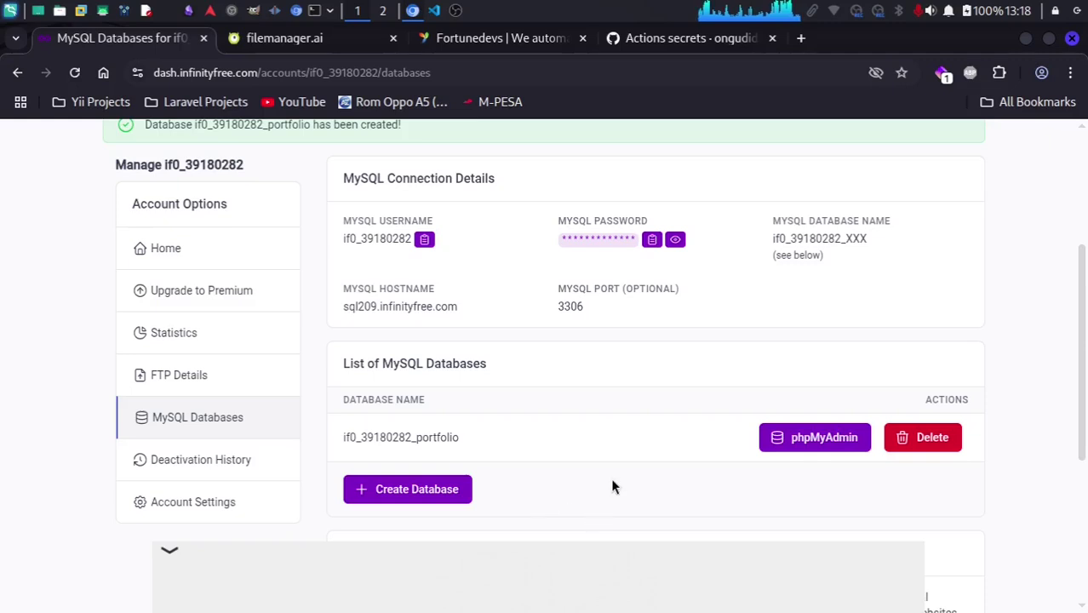
scroll(612, 482, up, 1)
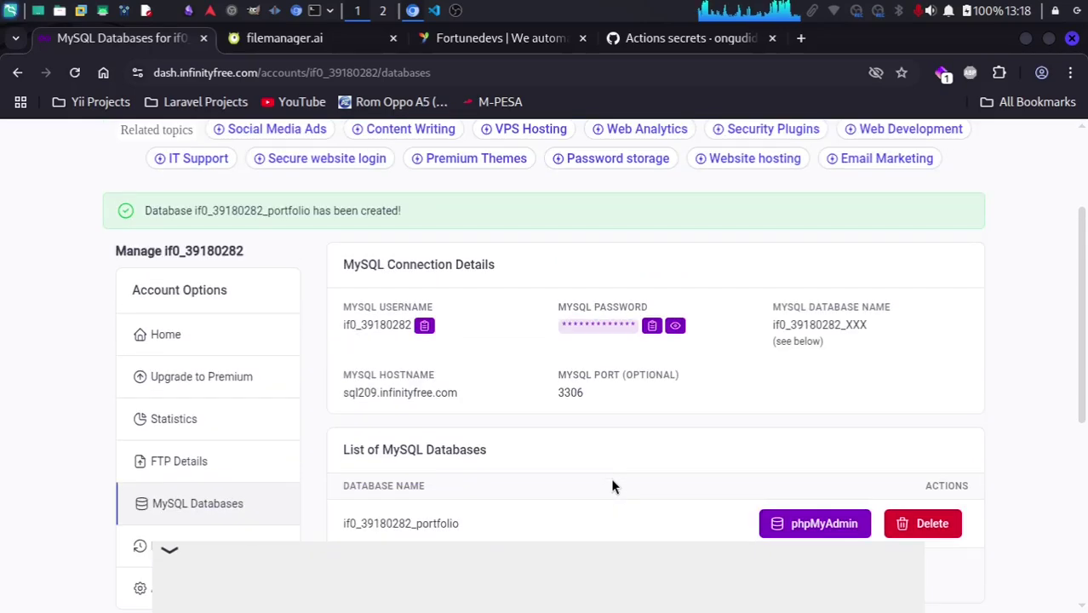
scroll(758, 428, down, 2)
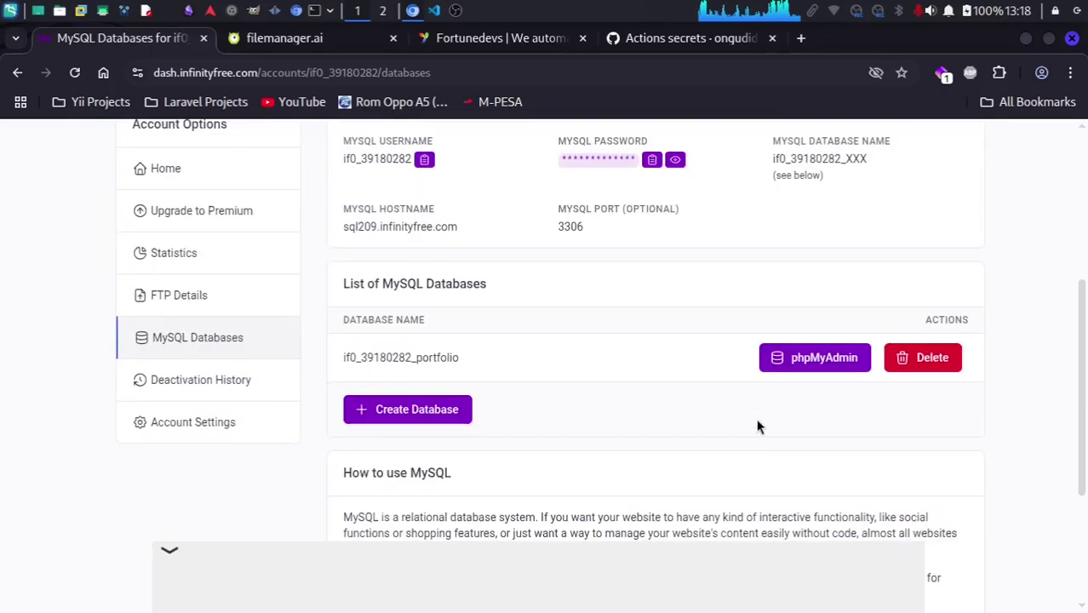
click(834, 360)
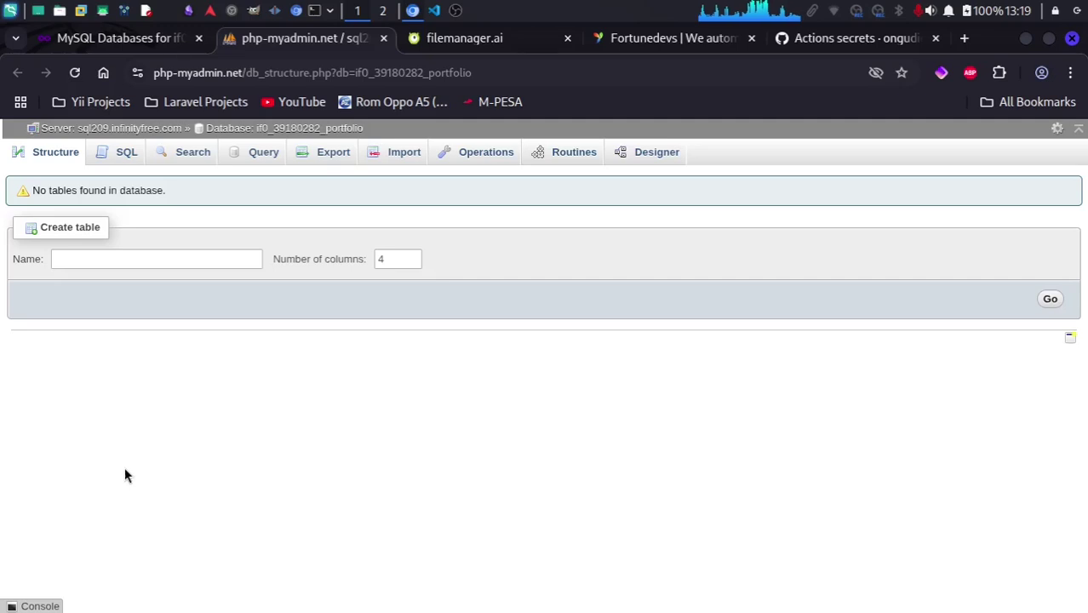
Open the local phpMyAdmin at localhost:85 in a new browser tab and log in as root with the saved password.
click(964, 38)
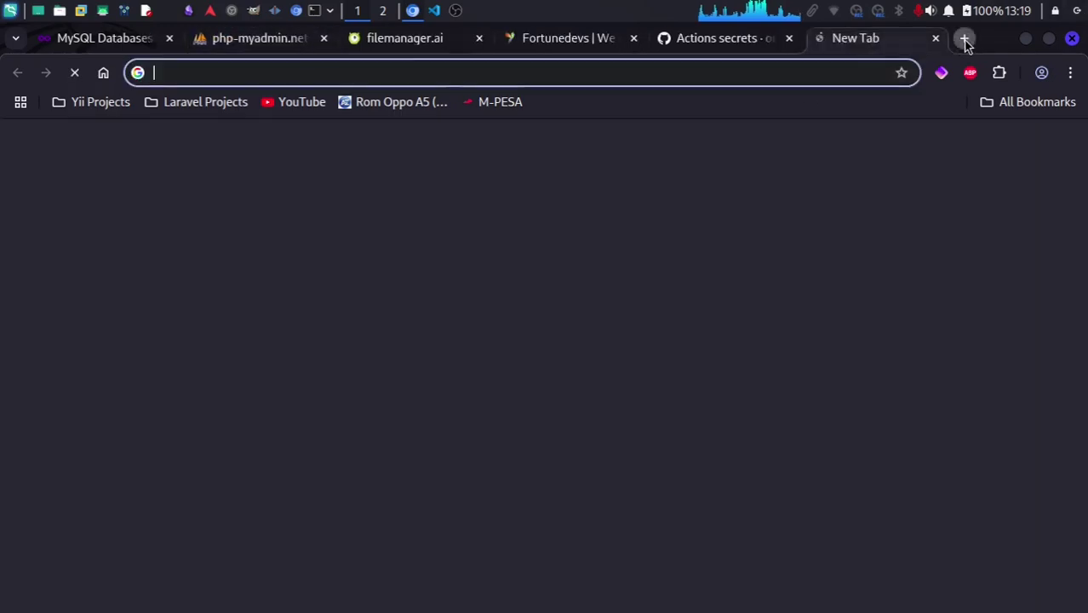
text(lo)
key(Right)
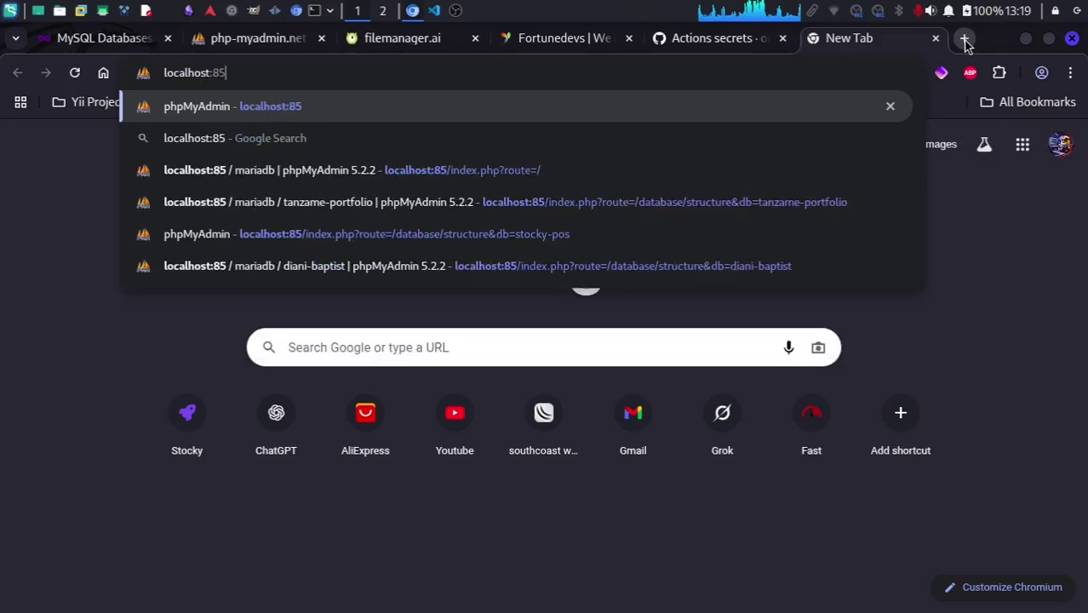
key(Return)
click(618, 417)
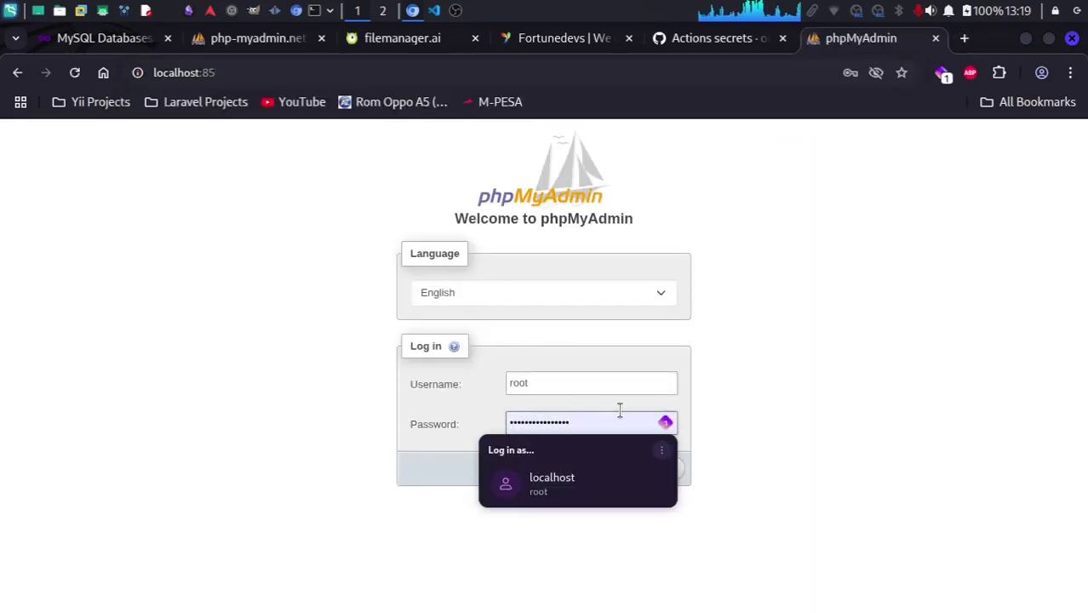
click(762, 433)
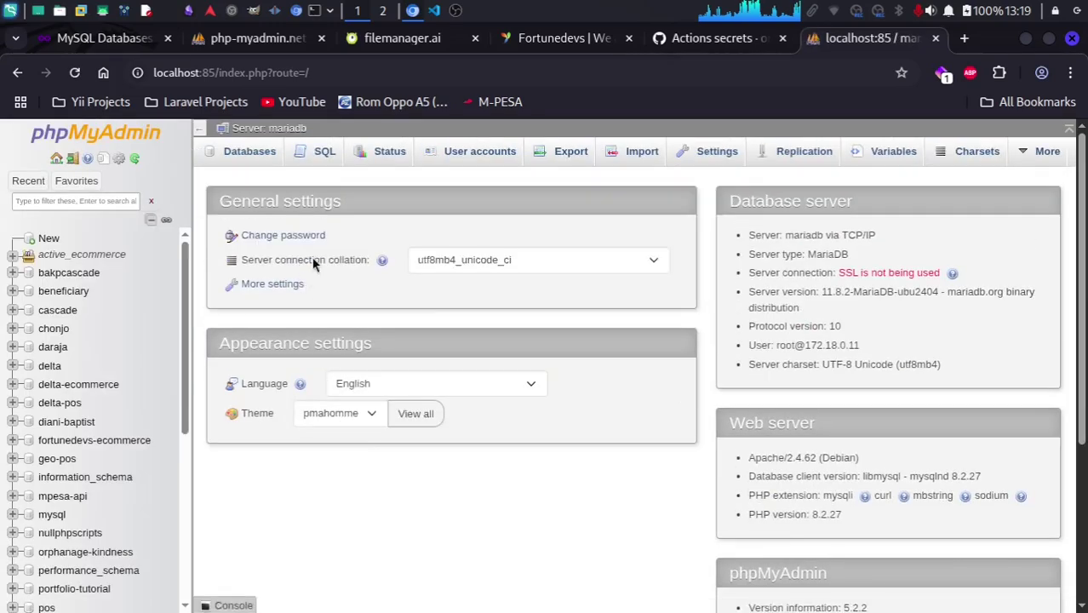
Export the local tanzame-portfolio database as an SQL file using the Quick export method.
scroll(88, 505, down, 3)
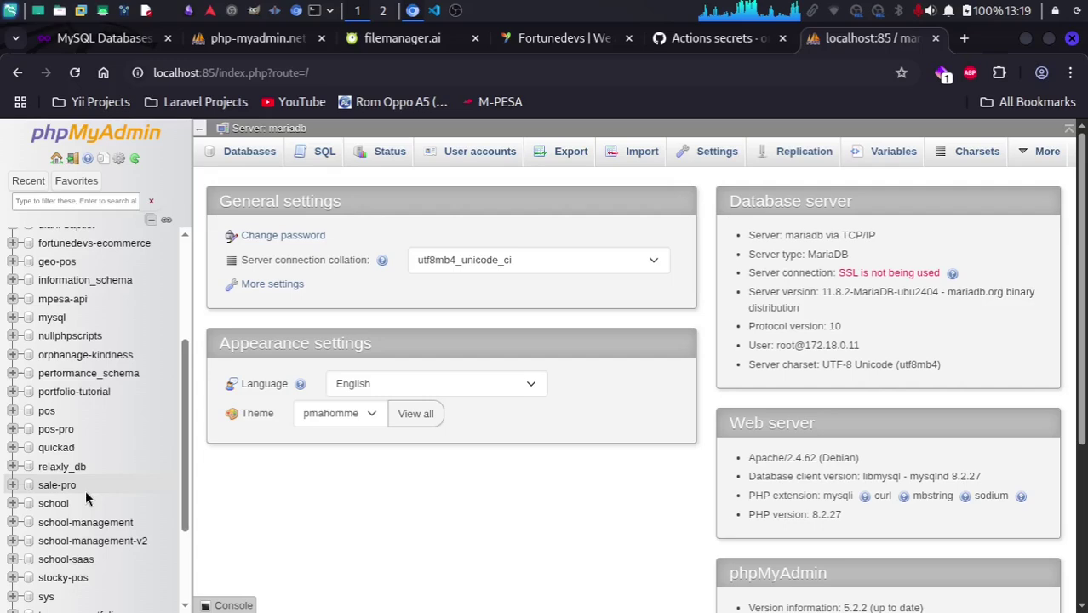
scroll(88, 499, down, 2)
click(77, 492)
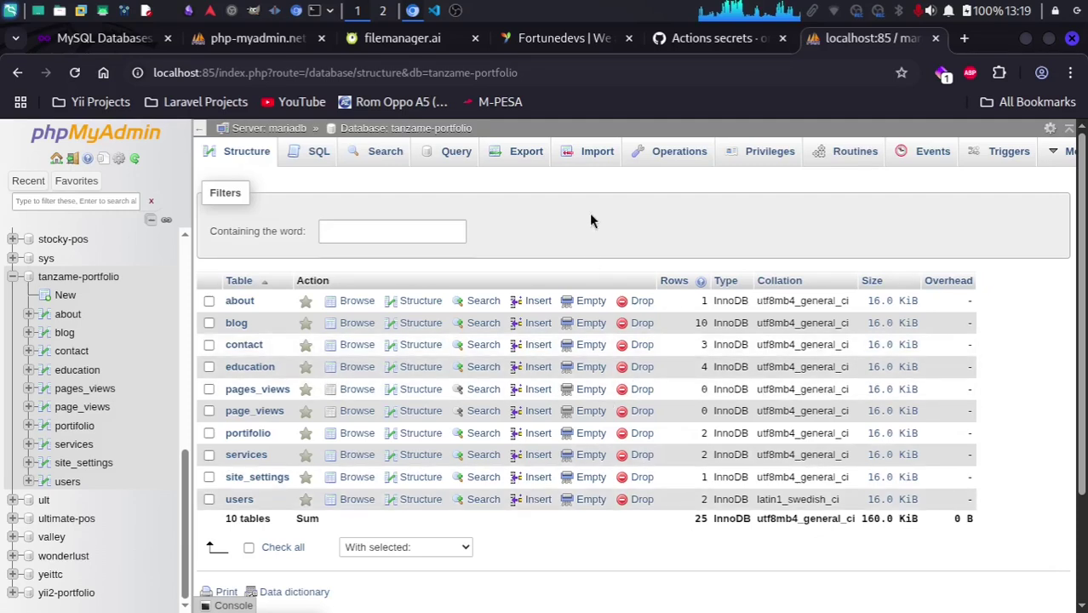
click(526, 153)
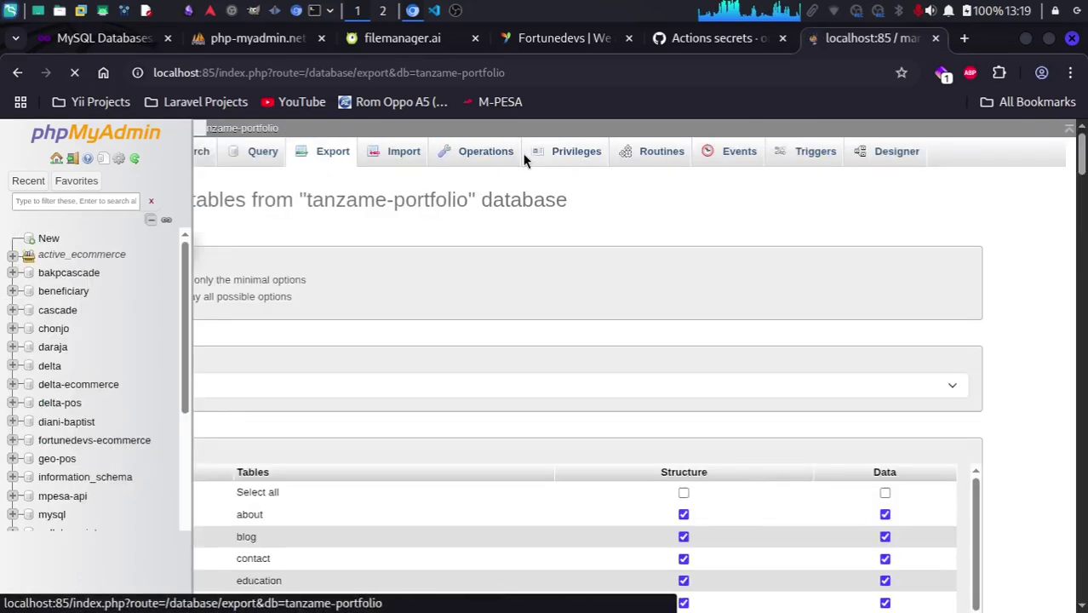
click(235, 439)
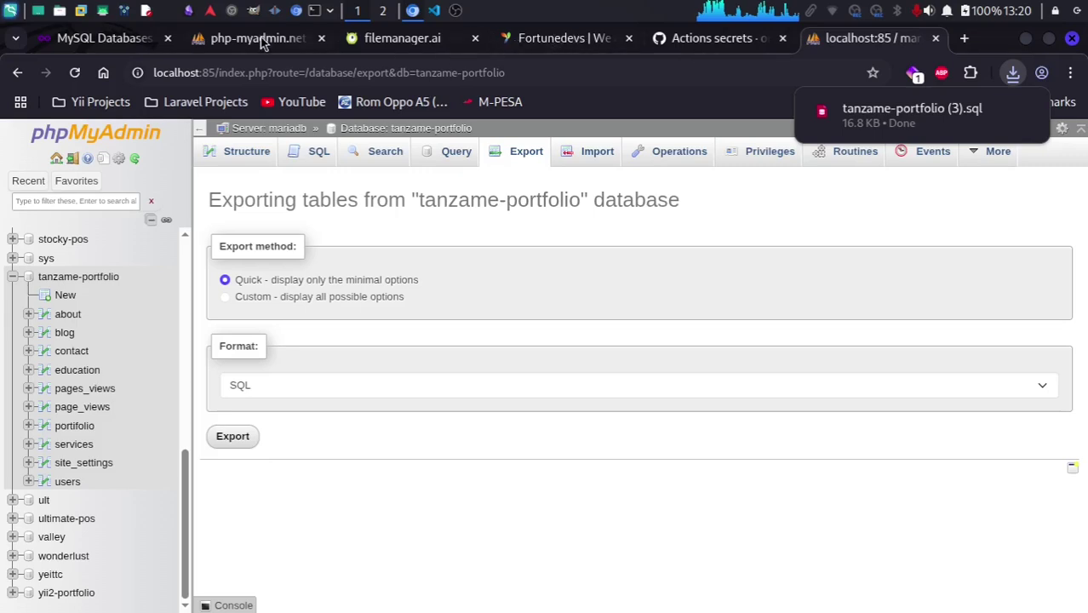
Import tanzame-portfolio (3).sql from Downloads into the hosted portfolio database in the php-myadmin.net session and review the import results.
click(232, 45)
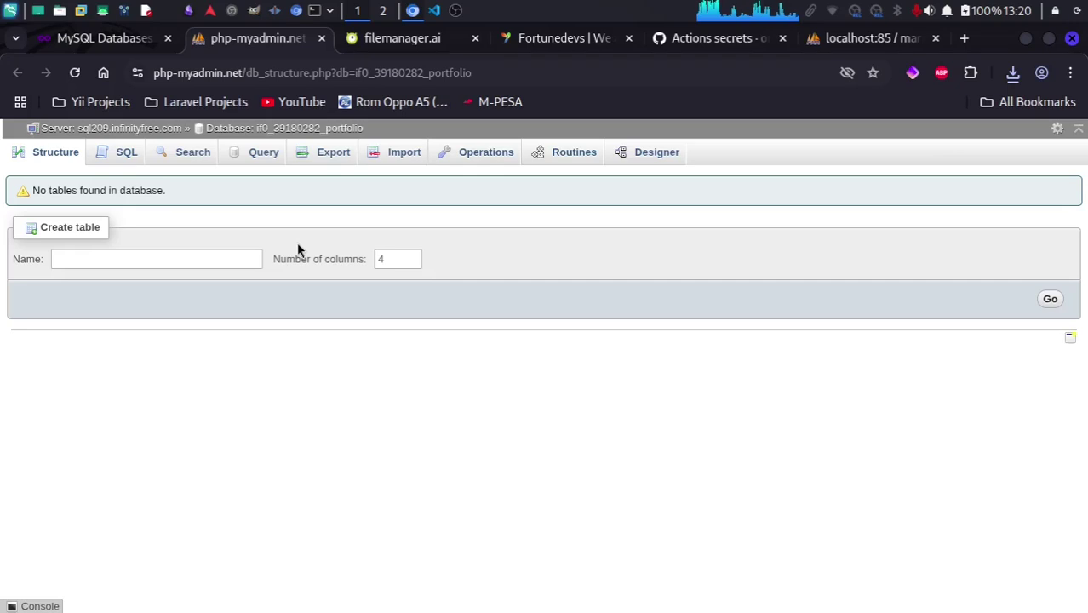
click(395, 156)
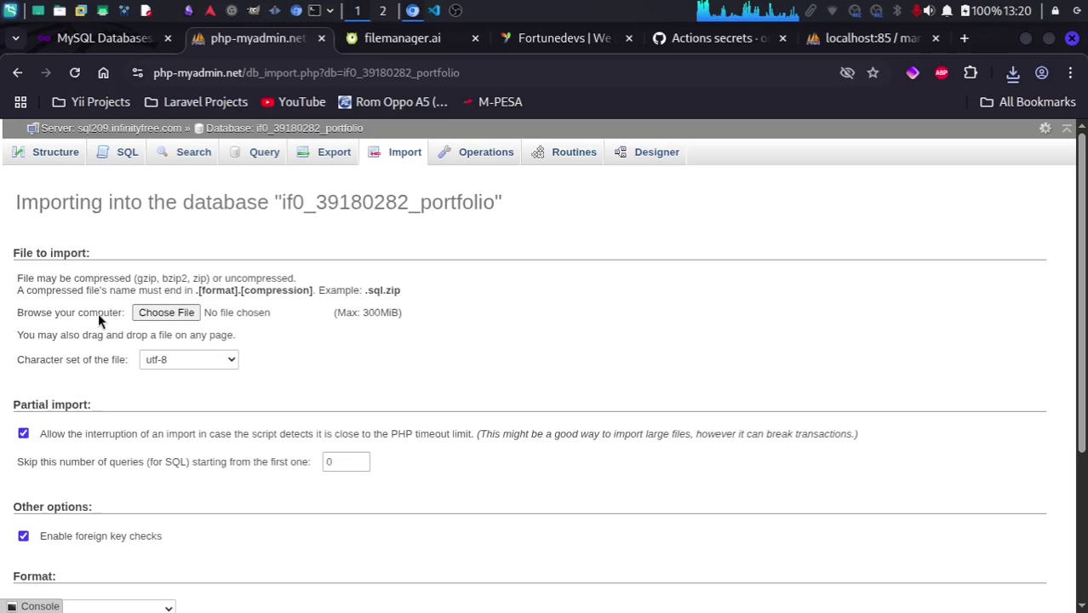
click(175, 311)
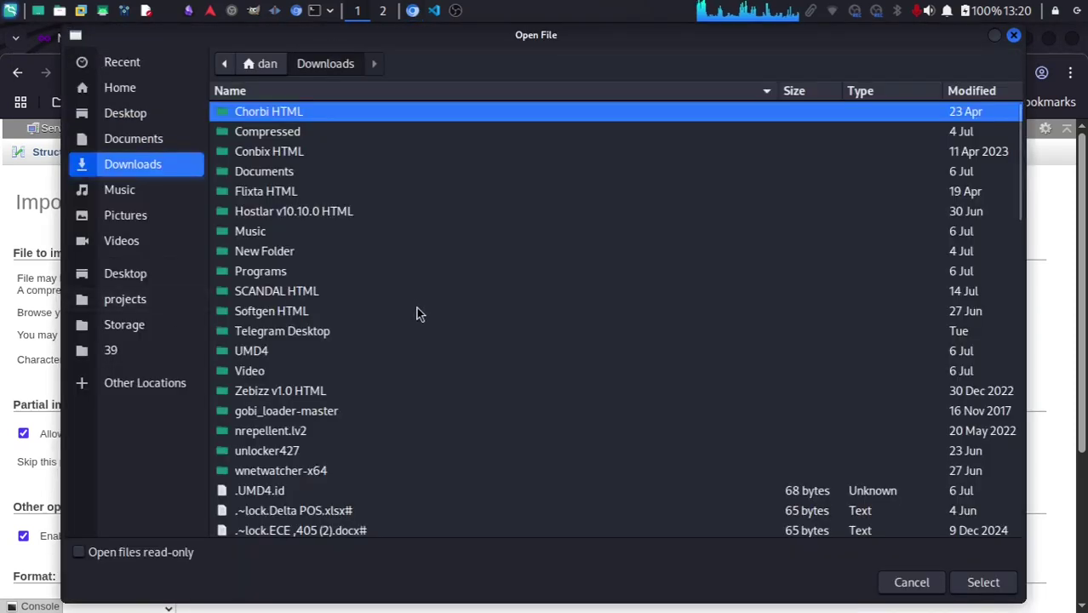
scroll(465, 304, down, 15)
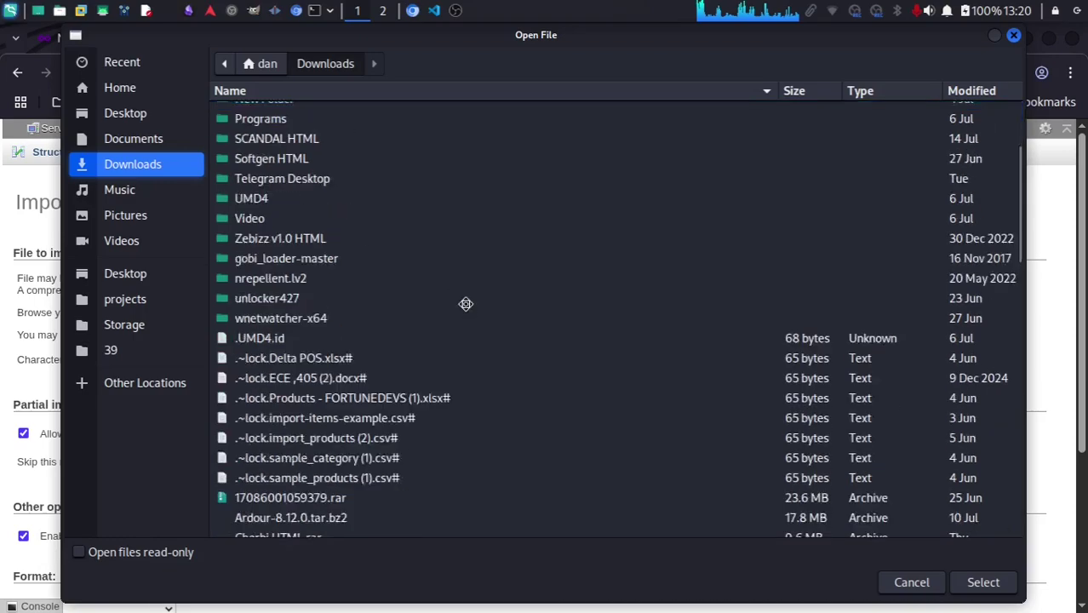
scroll(466, 304, down, 7)
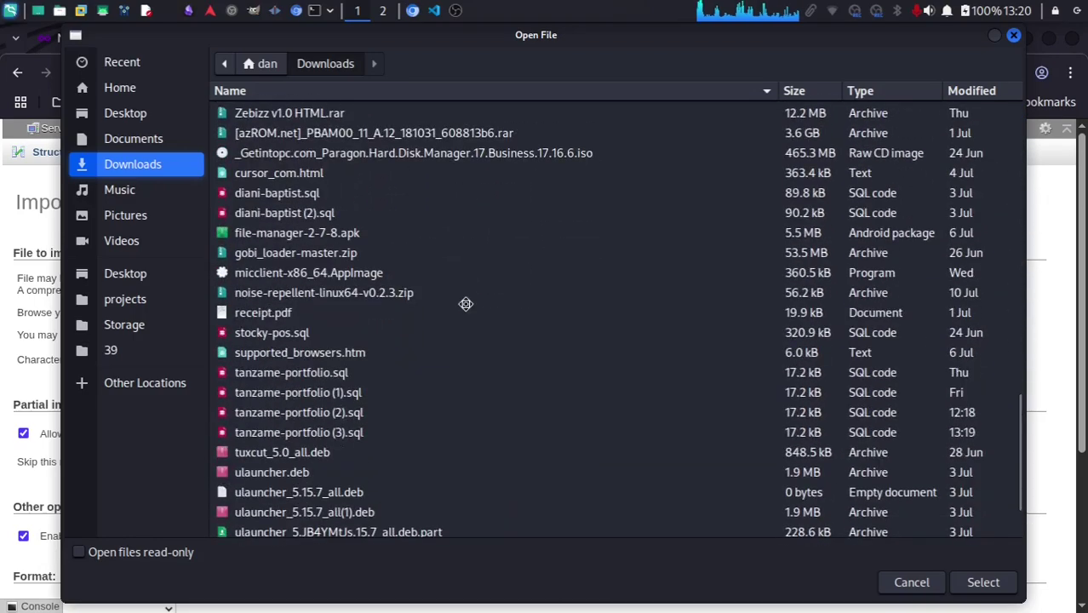
scroll(466, 304, down, 2)
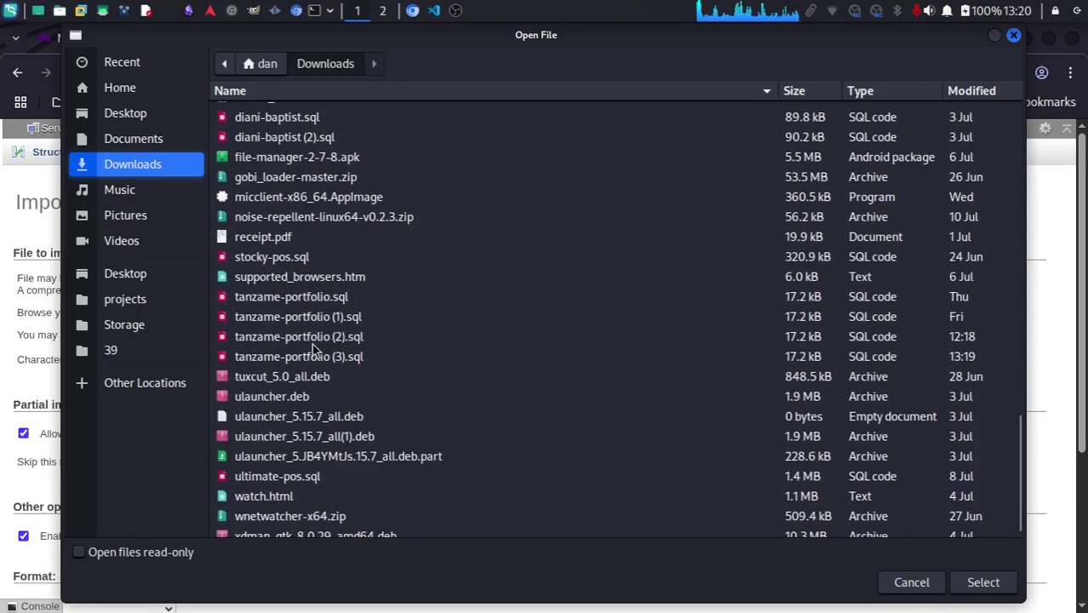
click(289, 361)
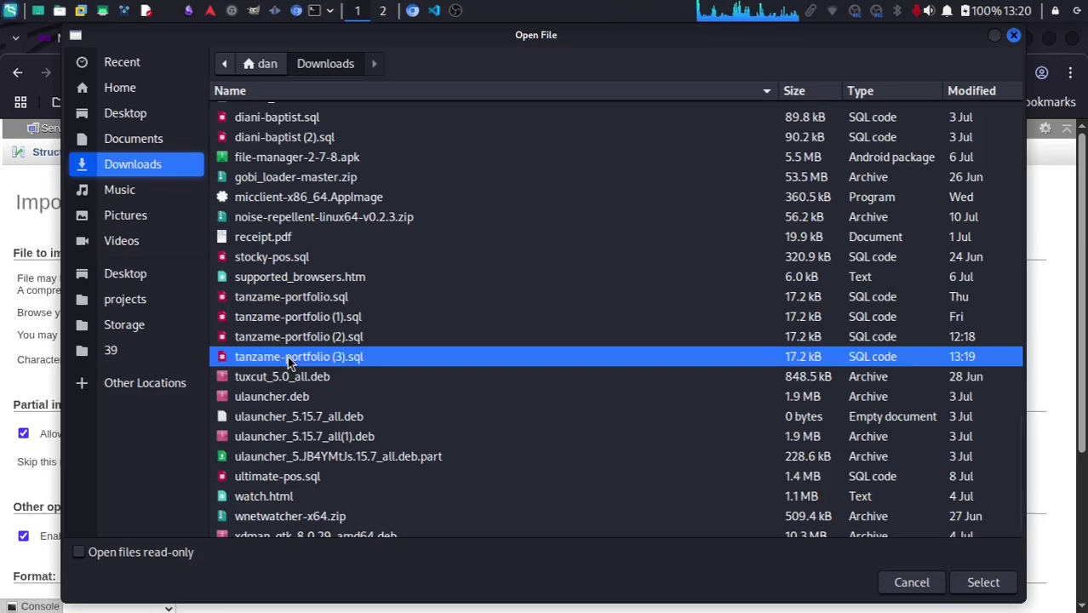
click(988, 586)
scroll(281, 441, down, 5)
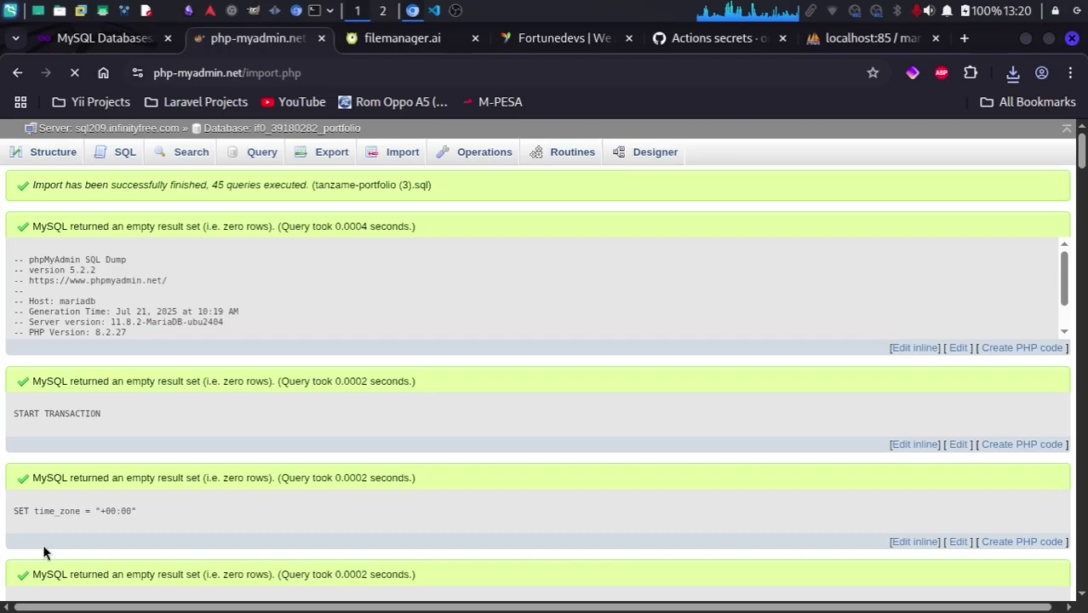
scroll(308, 463, down, 1)
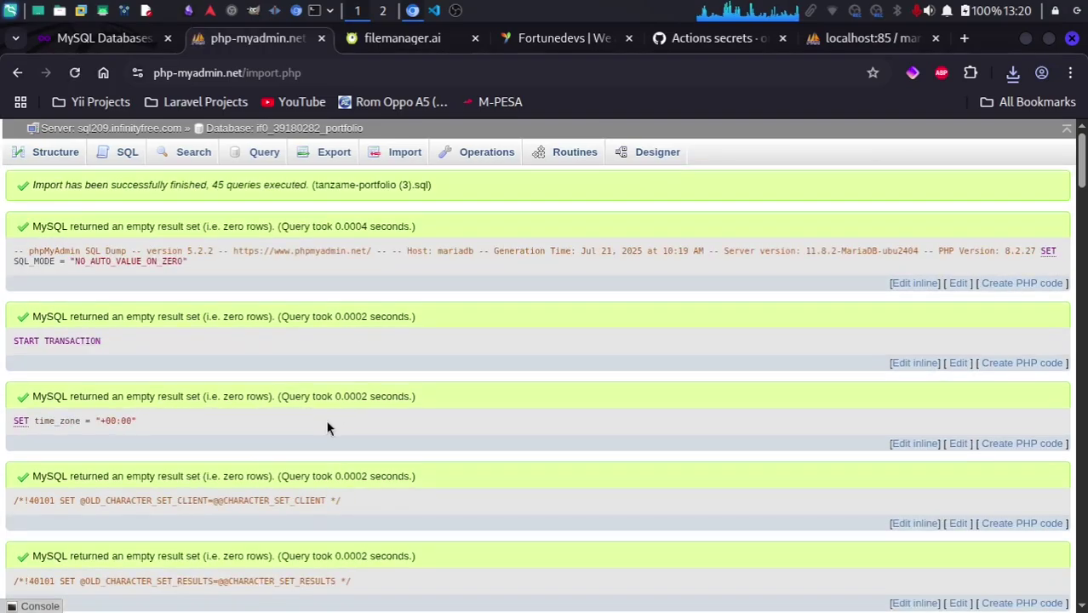
scroll(328, 428, down, 20)
scroll(328, 429, down, 8)
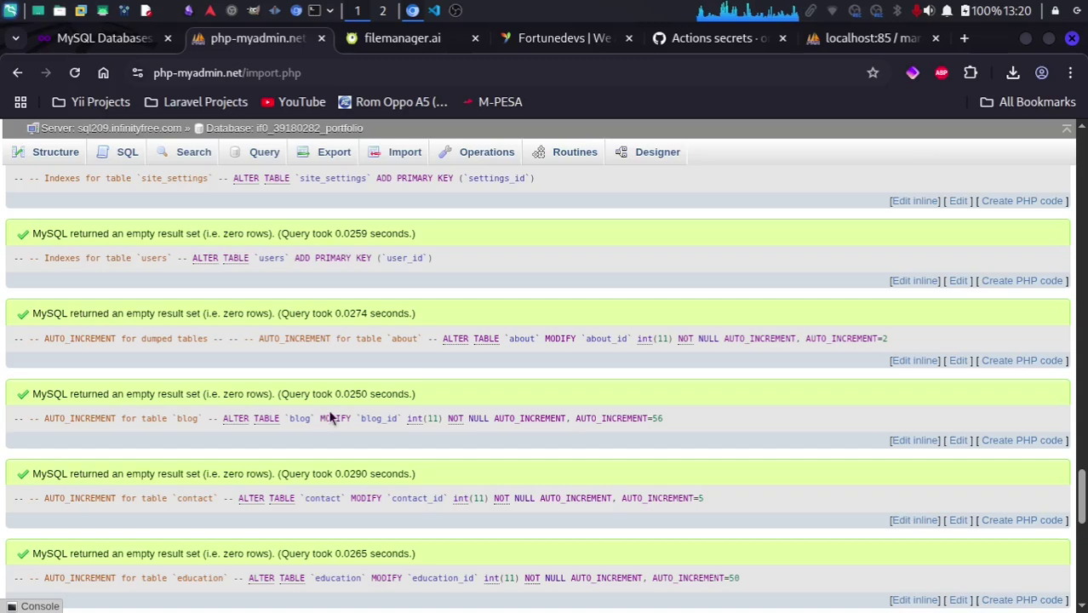
Examine the MySQL connection details and the database list on the InfinityFree MySQL Databases page.
click(80, 37)
scroll(622, 424, up, 3)
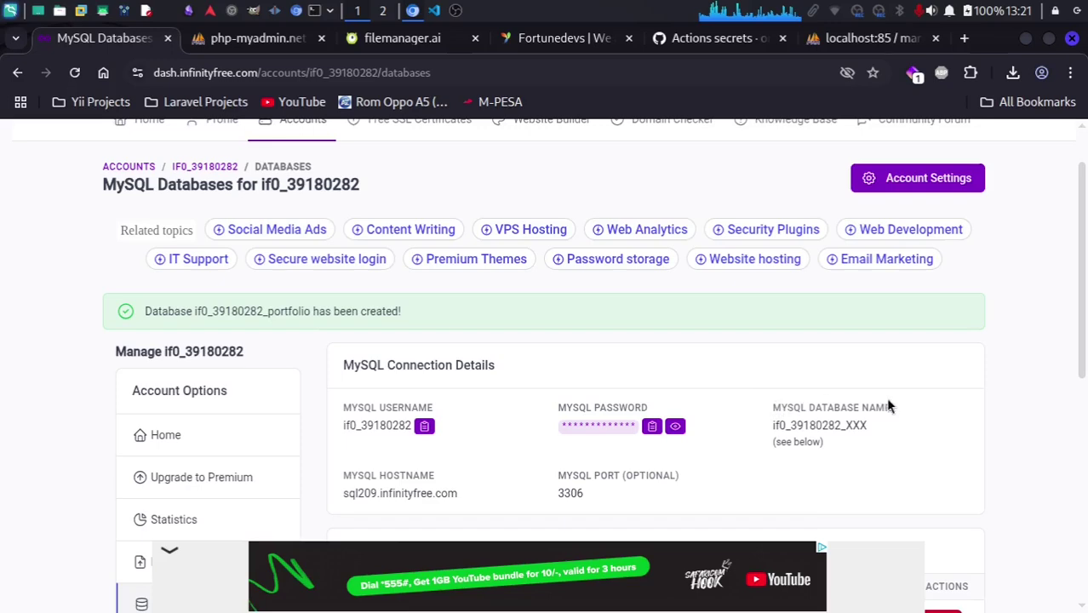
scroll(889, 403, down, 1)
scroll(714, 411, down, 2)
scroll(712, 411, down, 2)
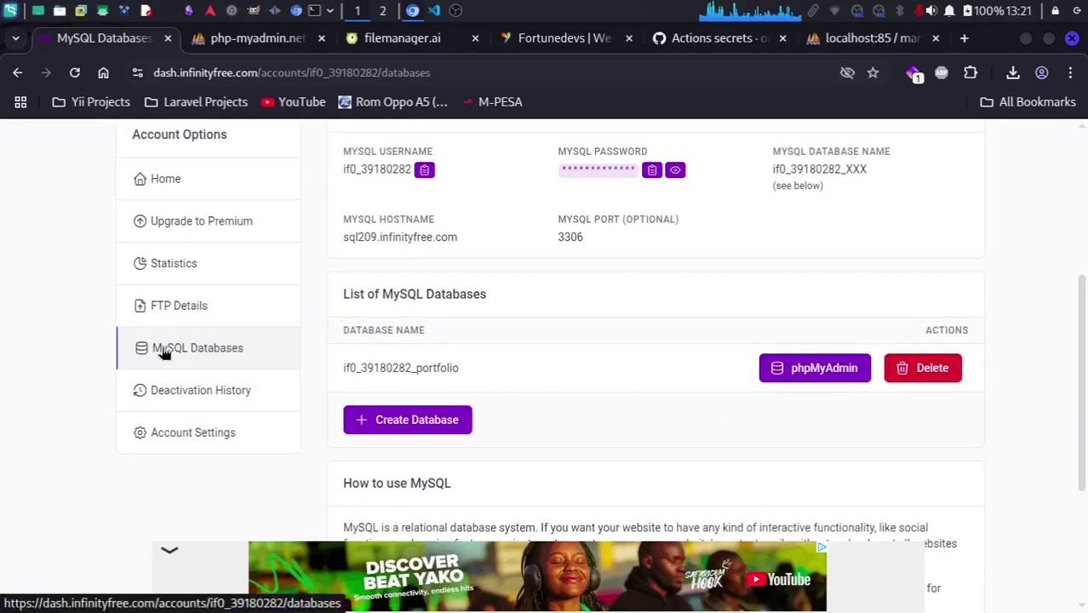
scroll(482, 332, up, 2)
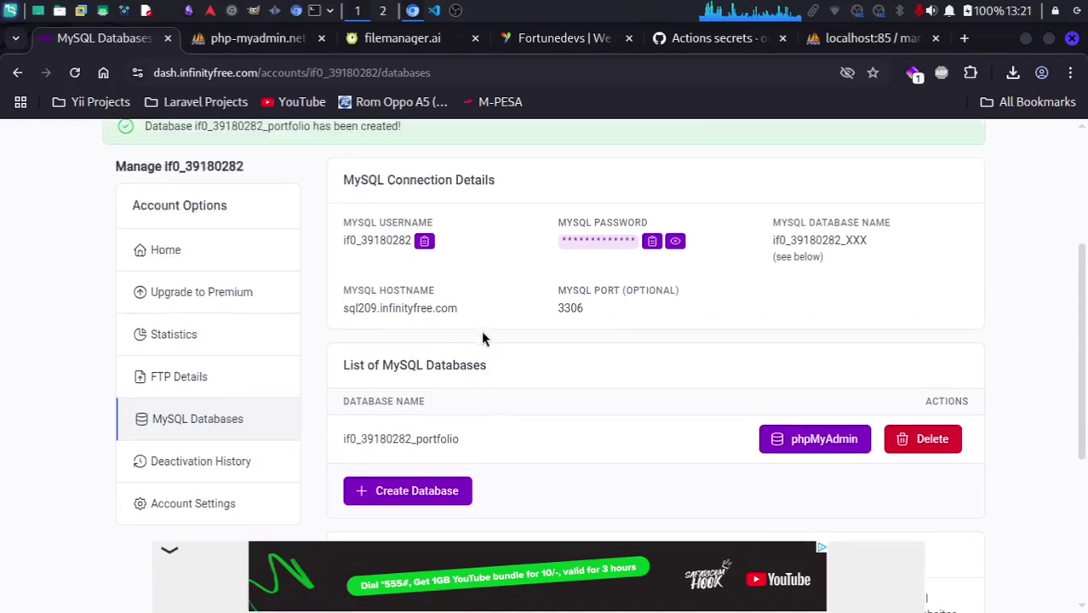
drag(341, 239, 624, 342)
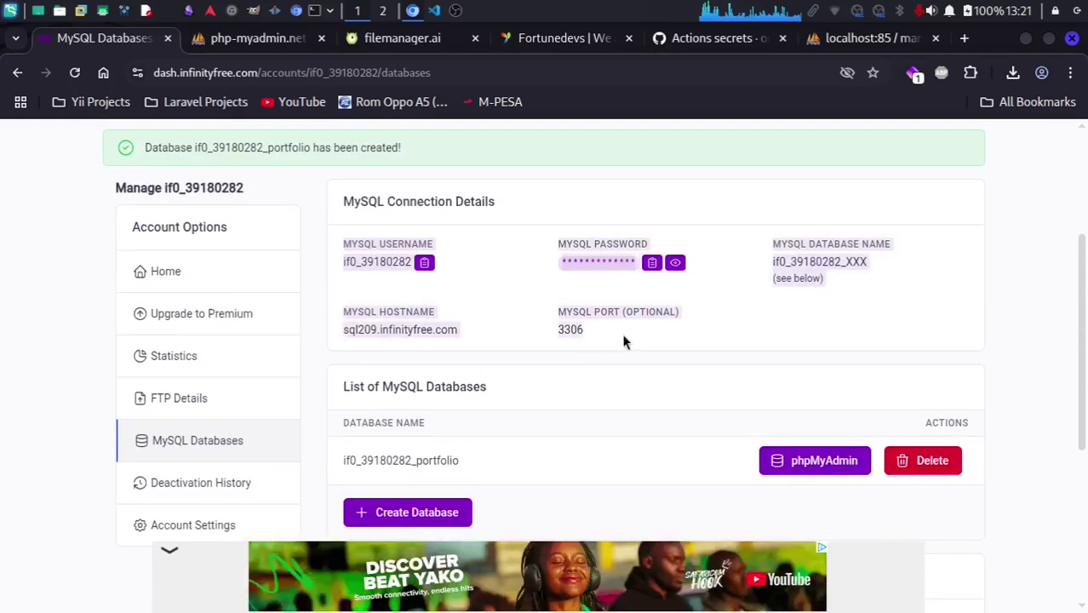
click(784, 331)
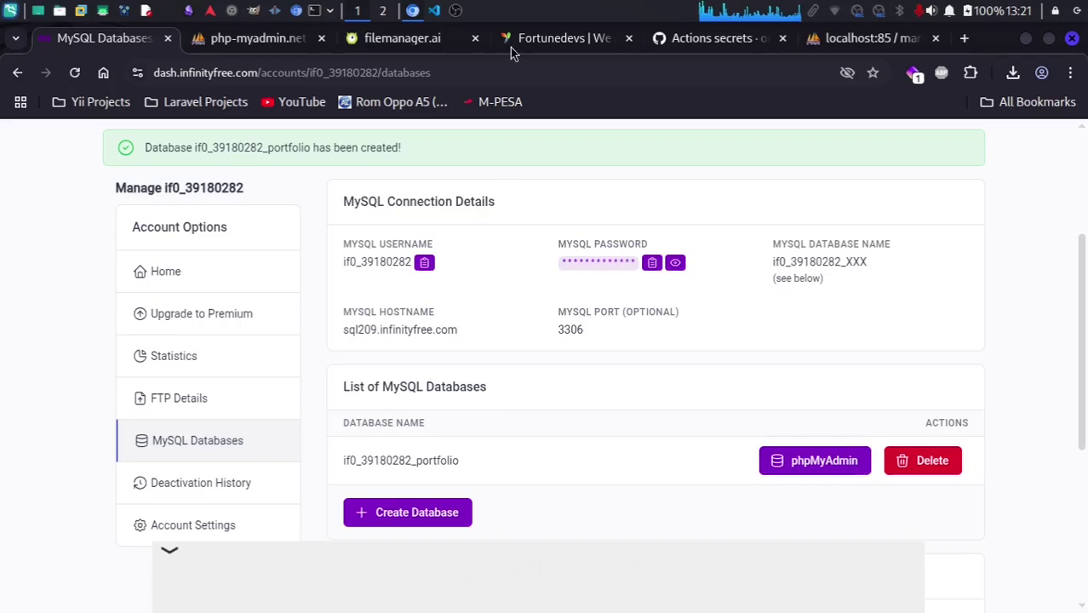
In VS Code, set $db_hostname in config/database.php to sql209.infinityfree.com, copied from the hosting account's MySQL connection details.
click(435, 10)
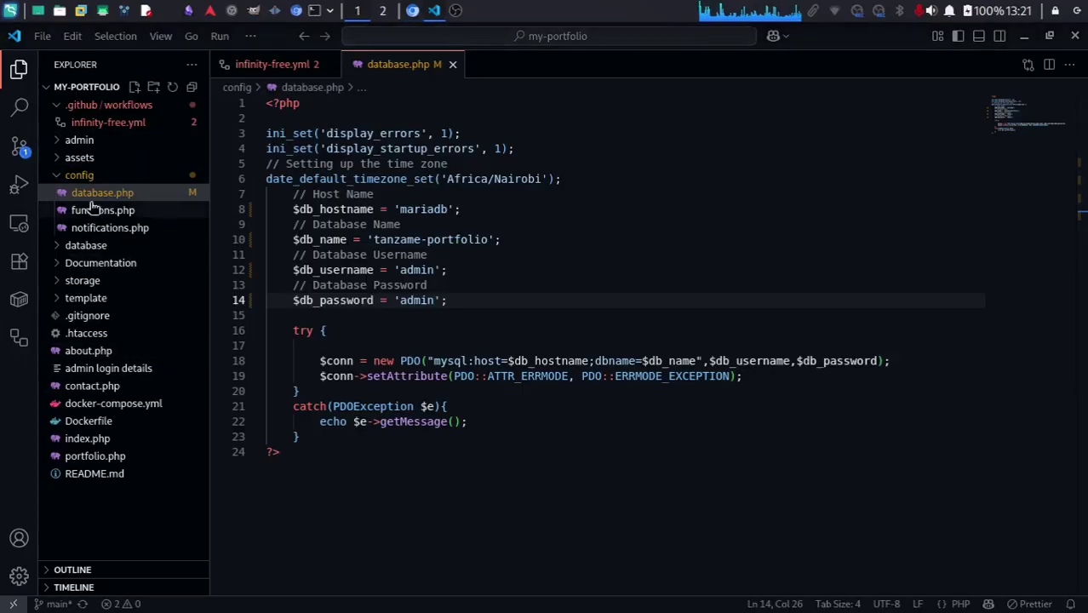
click(79, 175)
click(79, 175)
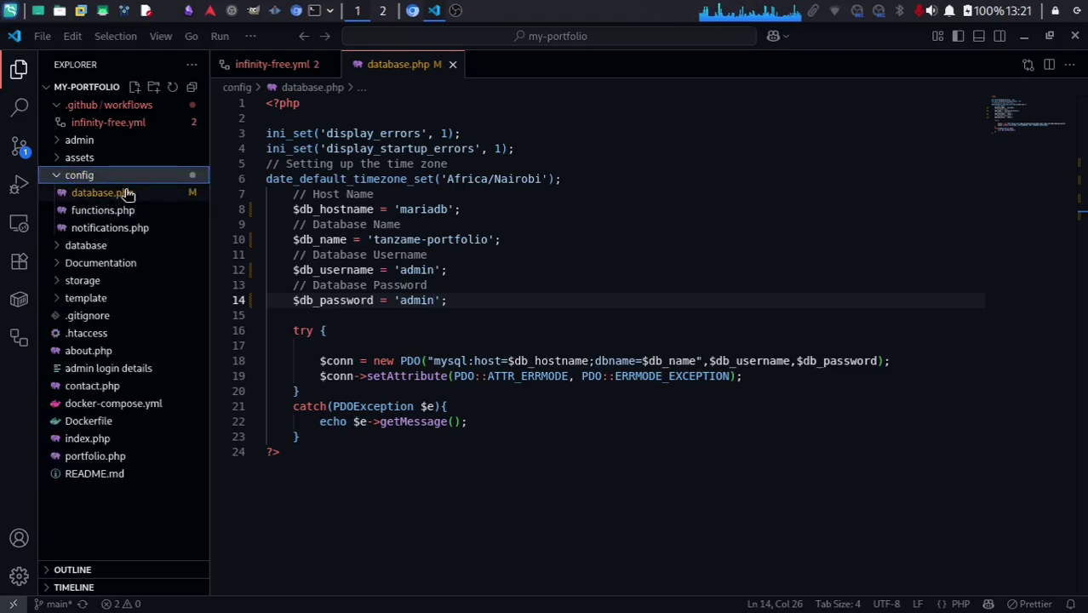
click(82, 194)
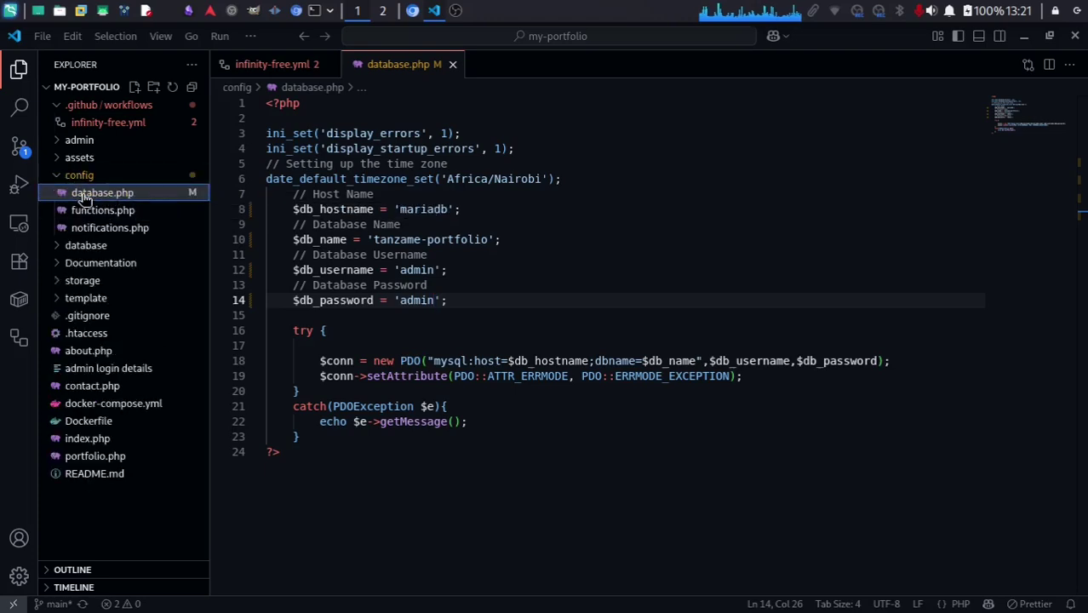
double_click(441, 208)
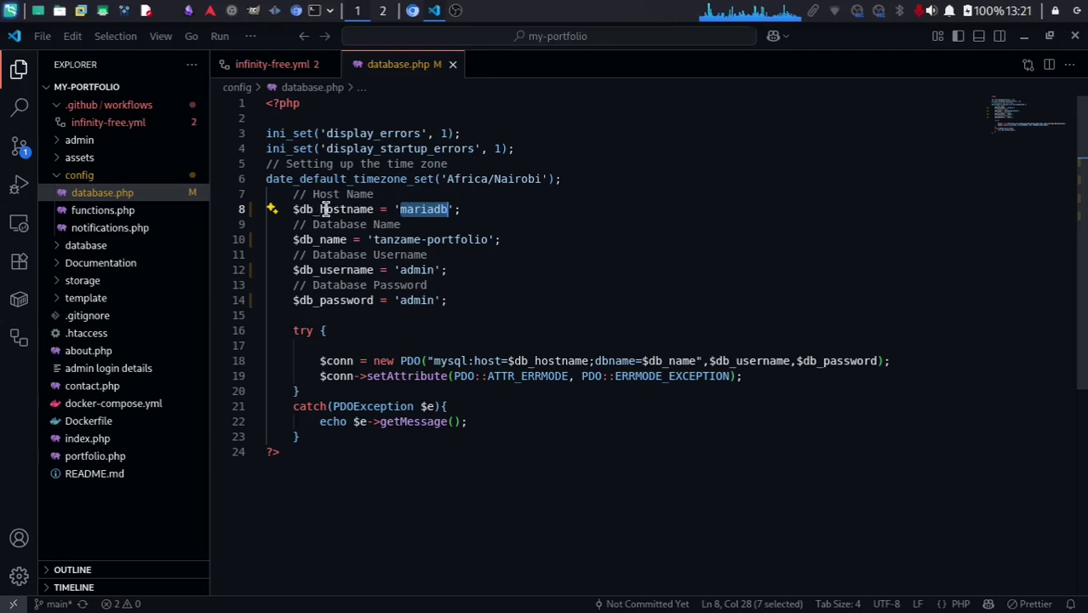
click(413, 11)
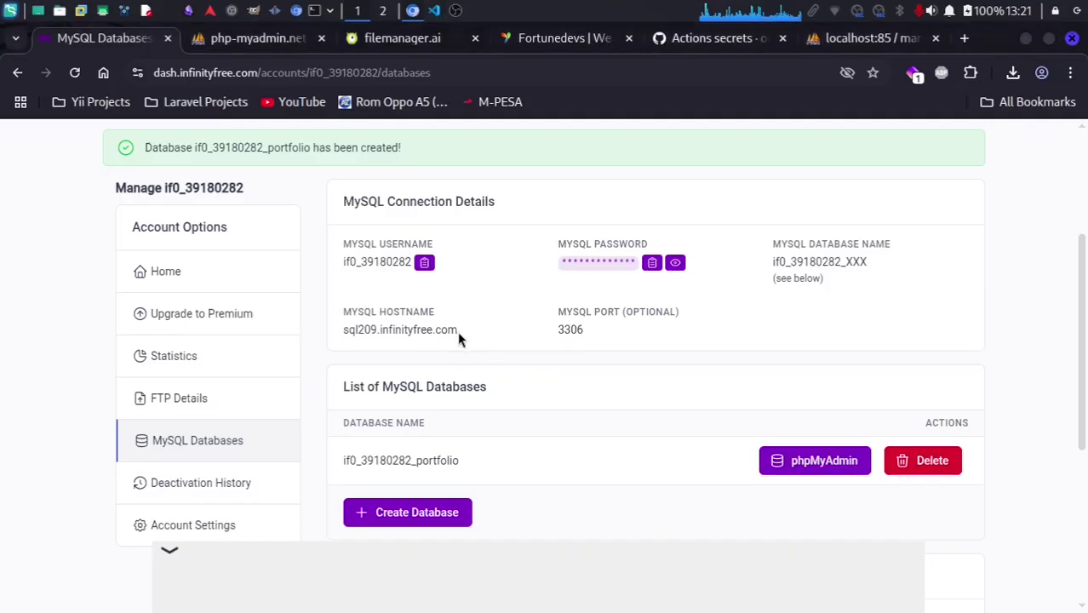
drag(458, 334, 343, 330)
key(ctrl+c)
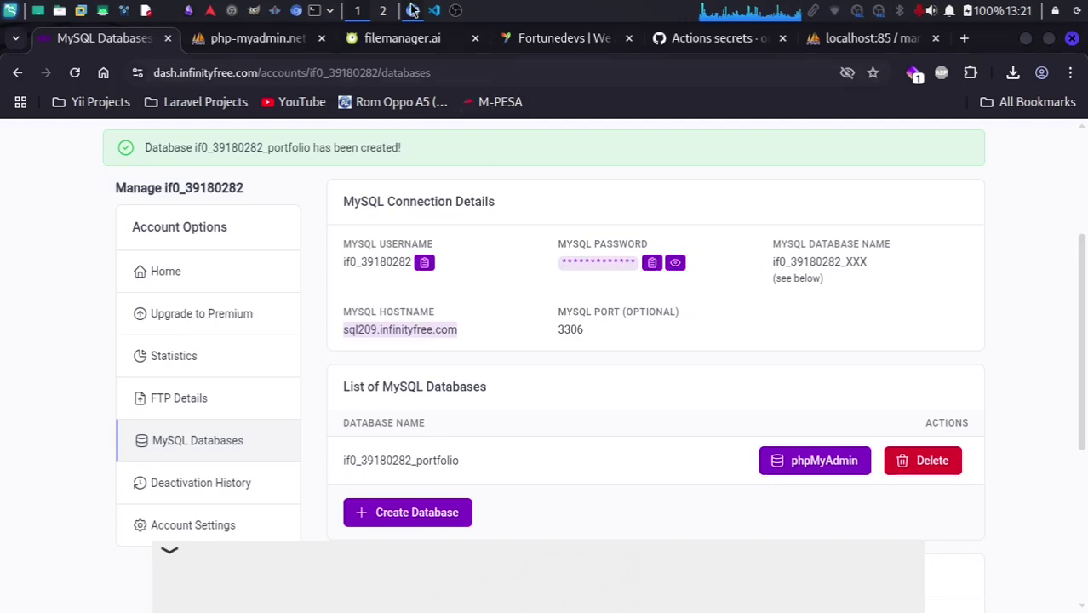
click(434, 10)
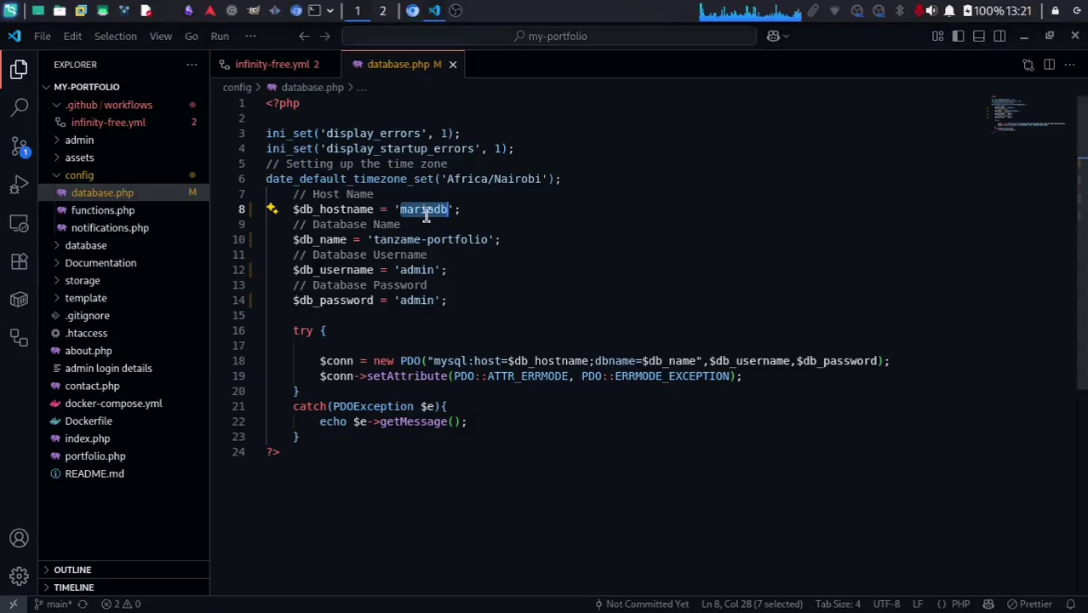
key(ctrl+v)
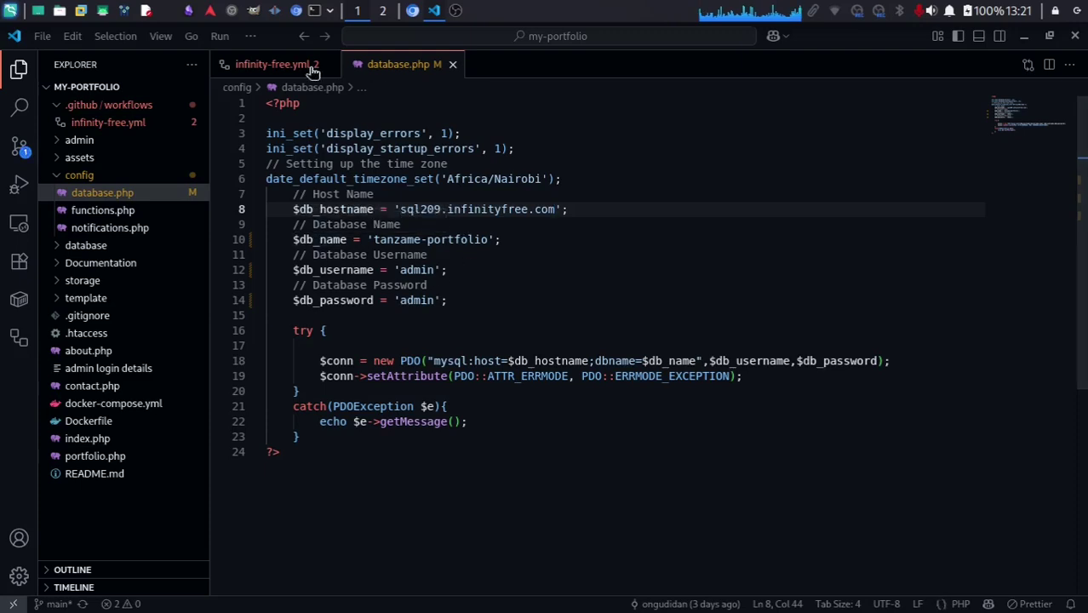
In config/database.php, set $db_name to the hosted portfolio database's full name, copied from InfinityFree's list of MySQL databases in the browser.
click(413, 10)
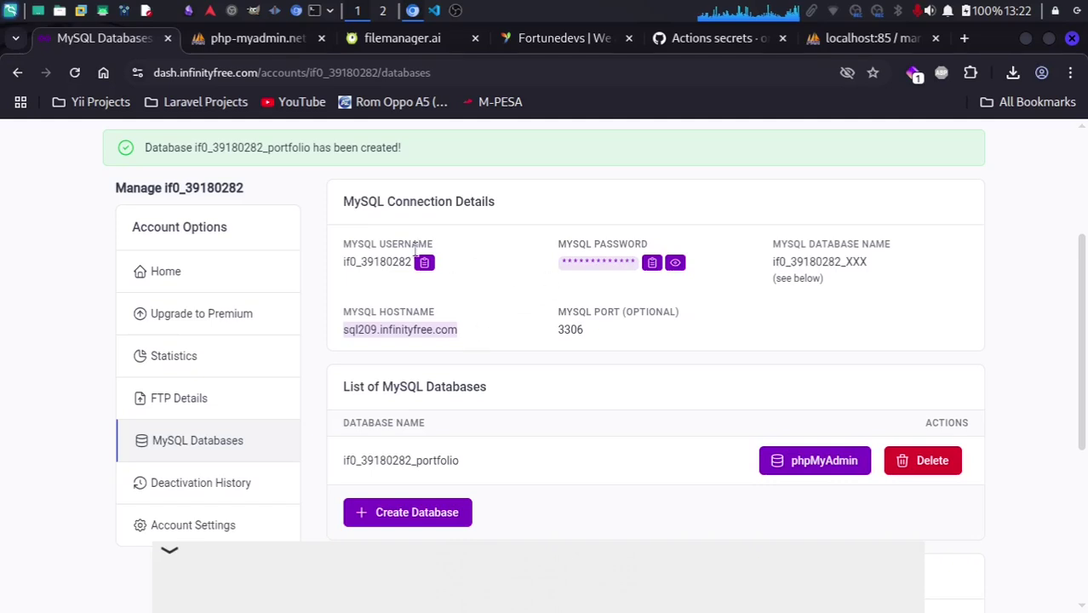
double_click(822, 261)
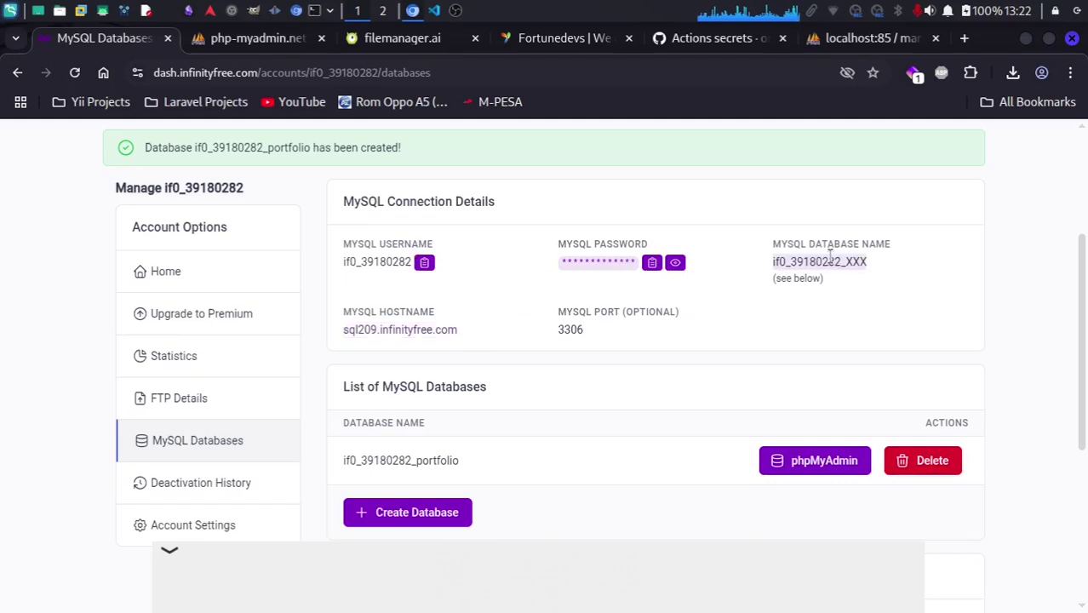
double_click(373, 460)
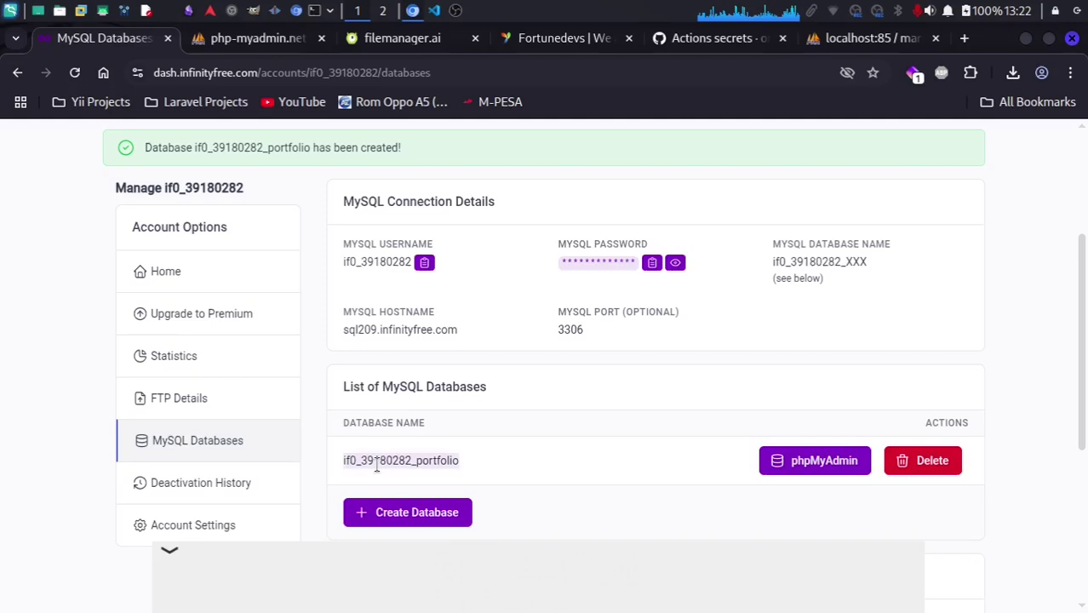
click(502, 475)
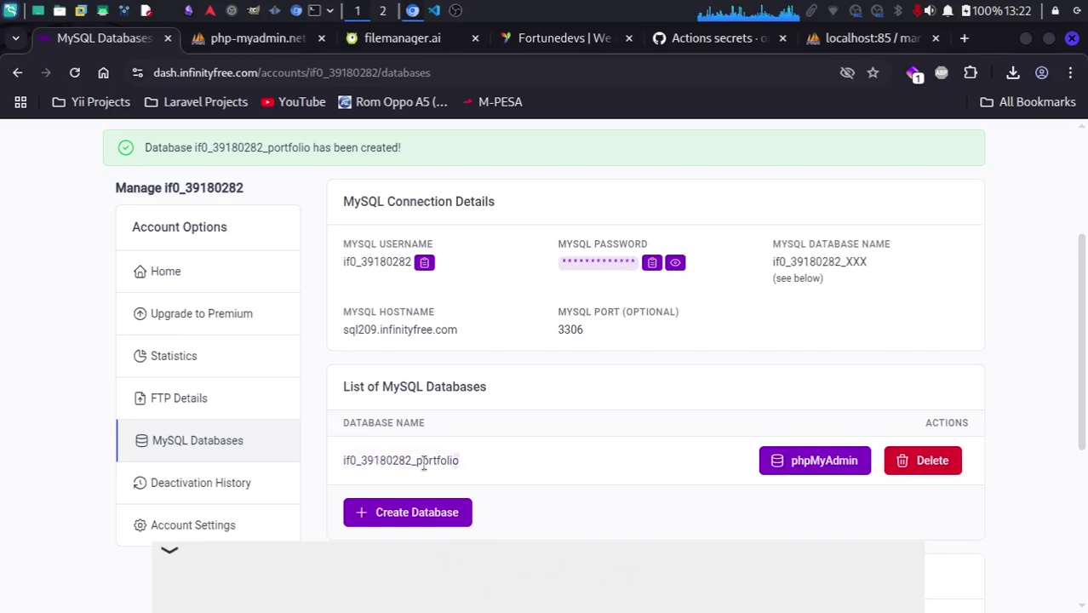
drag(459, 464, 344, 464)
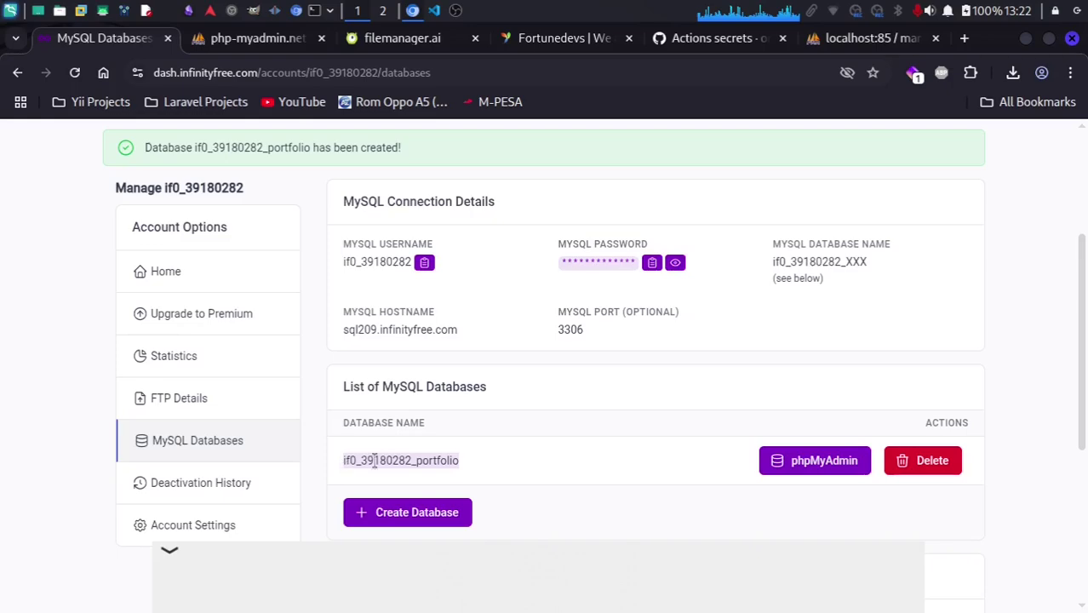
right_click(374, 460)
click(440, 274)
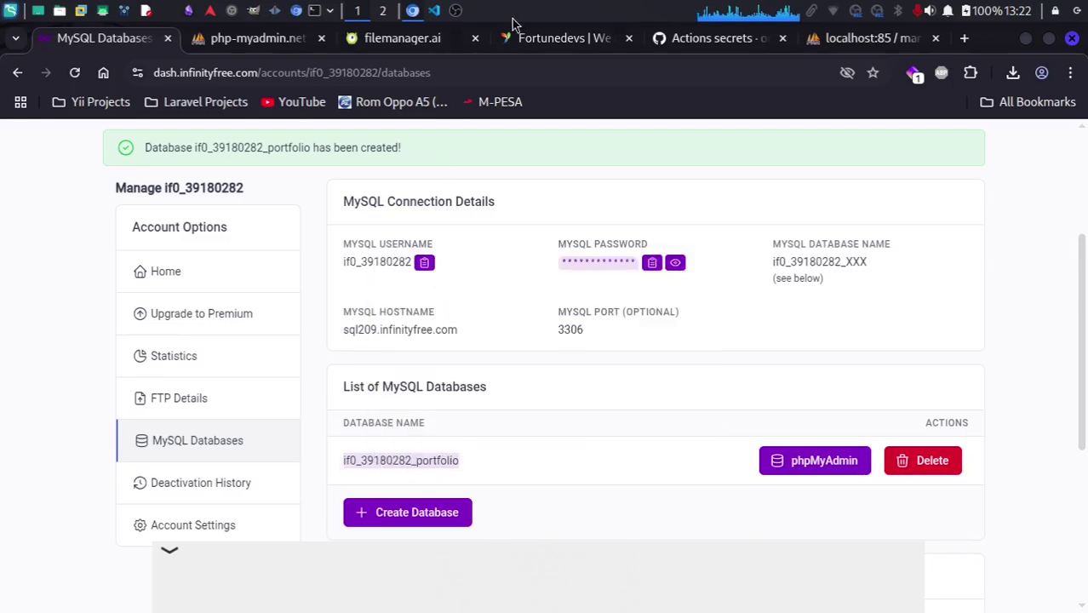
click(433, 11)
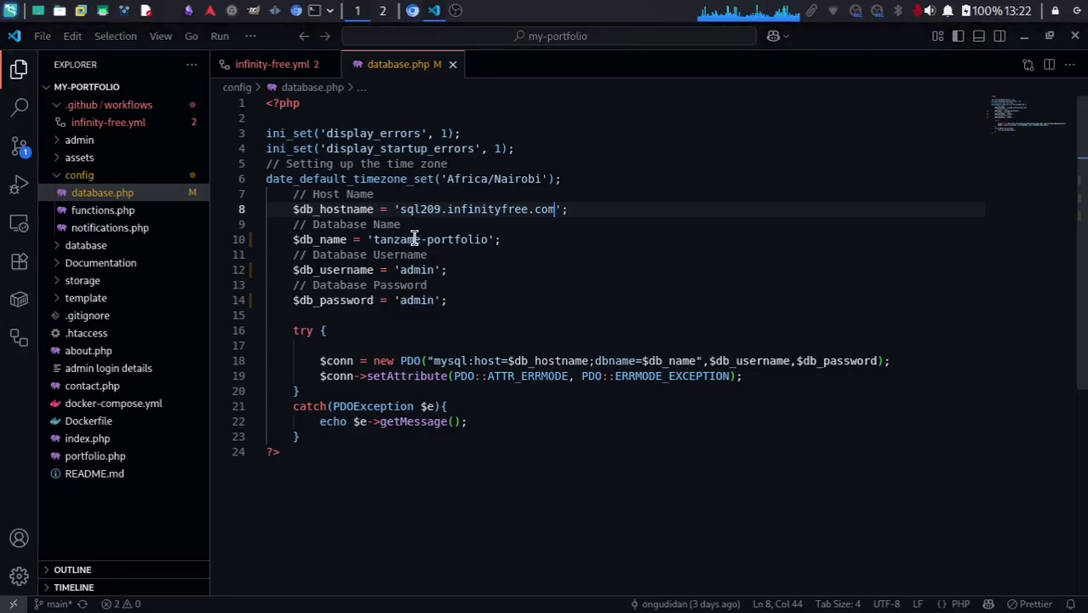
drag(375, 240, 486, 237)
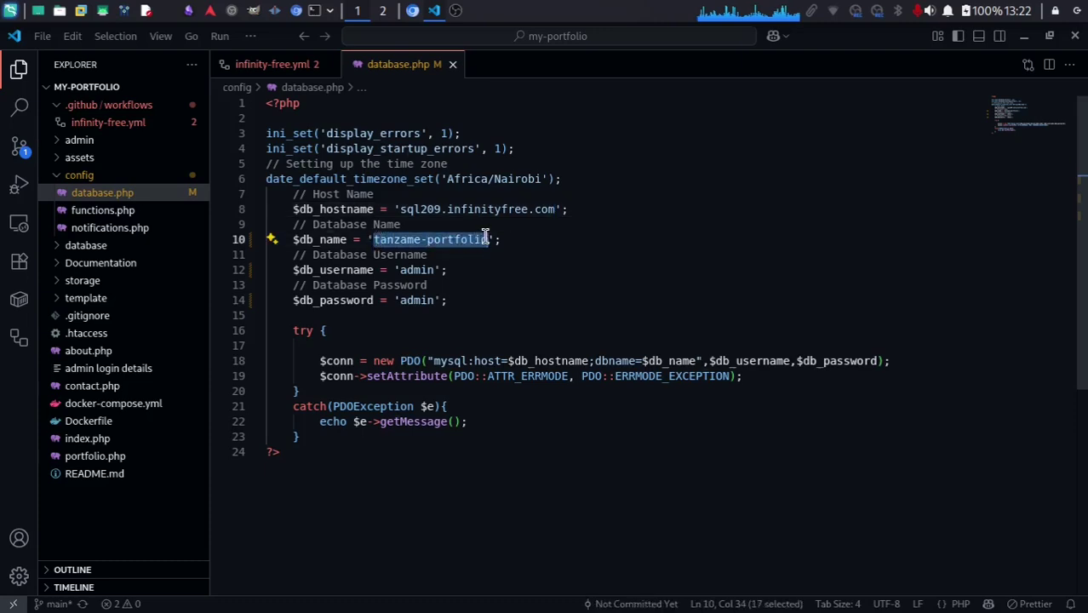
key(ctrl+v)
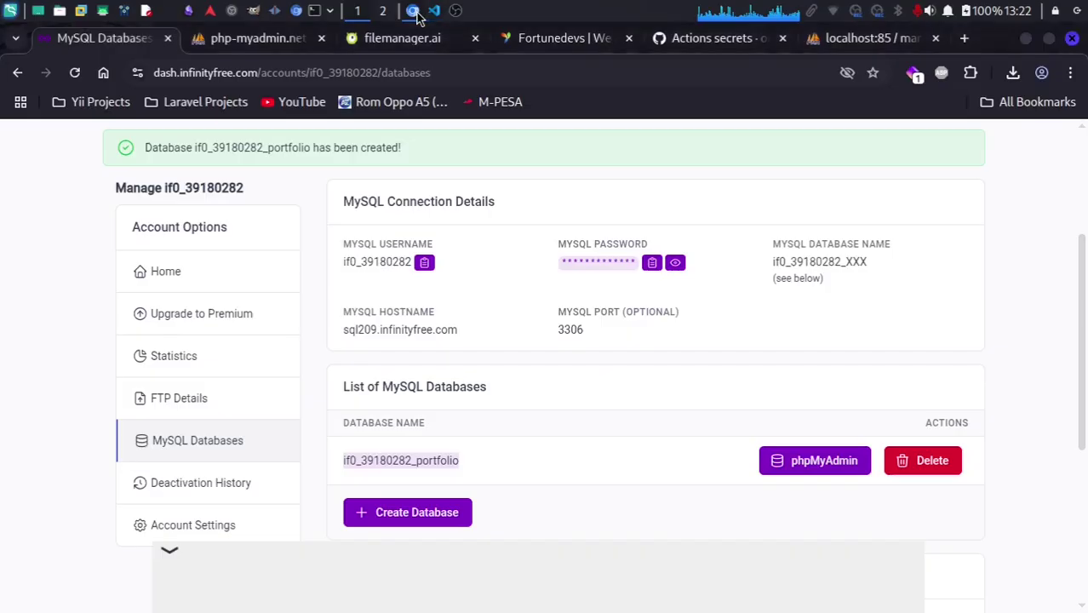
Copy the MySQL username from the InfinityFree connection details and set it as $db_username in config/database.php in VS Code.
click(413, 10)
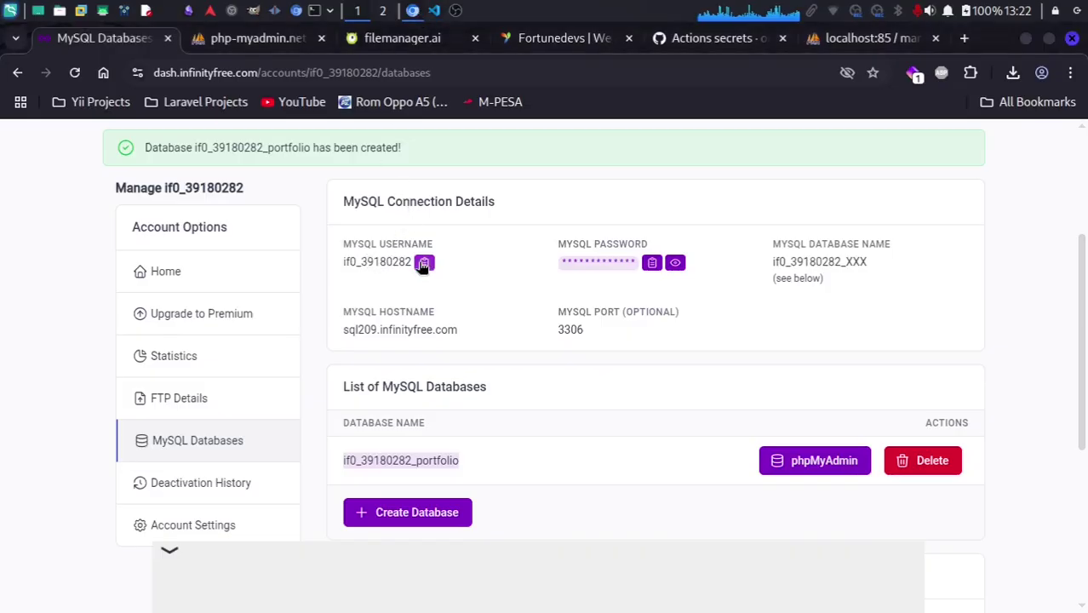
click(435, 11)
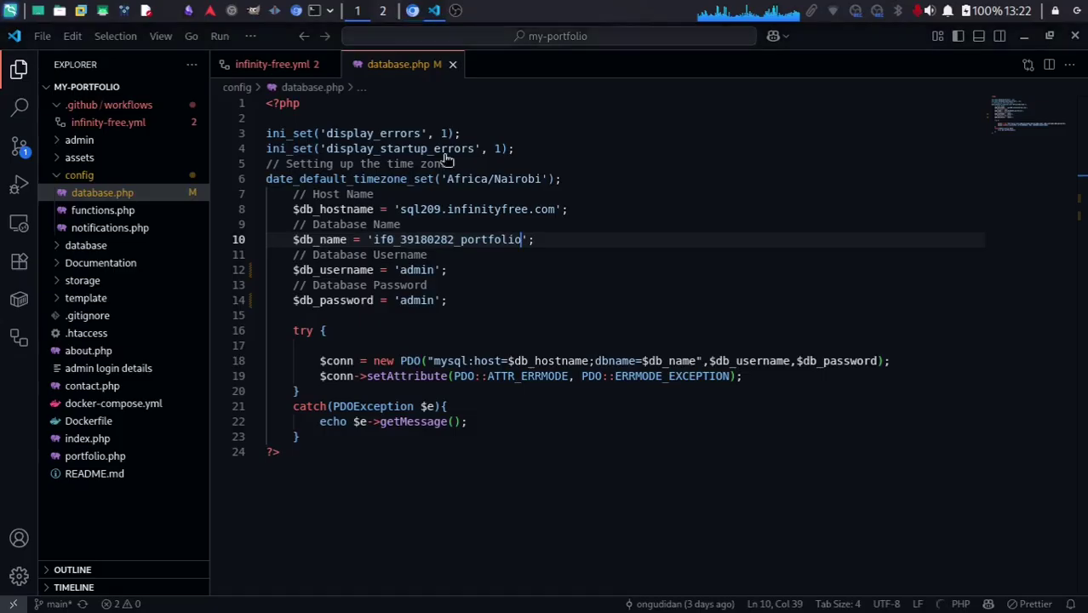
double_click(425, 272)
key(ctrl+v)
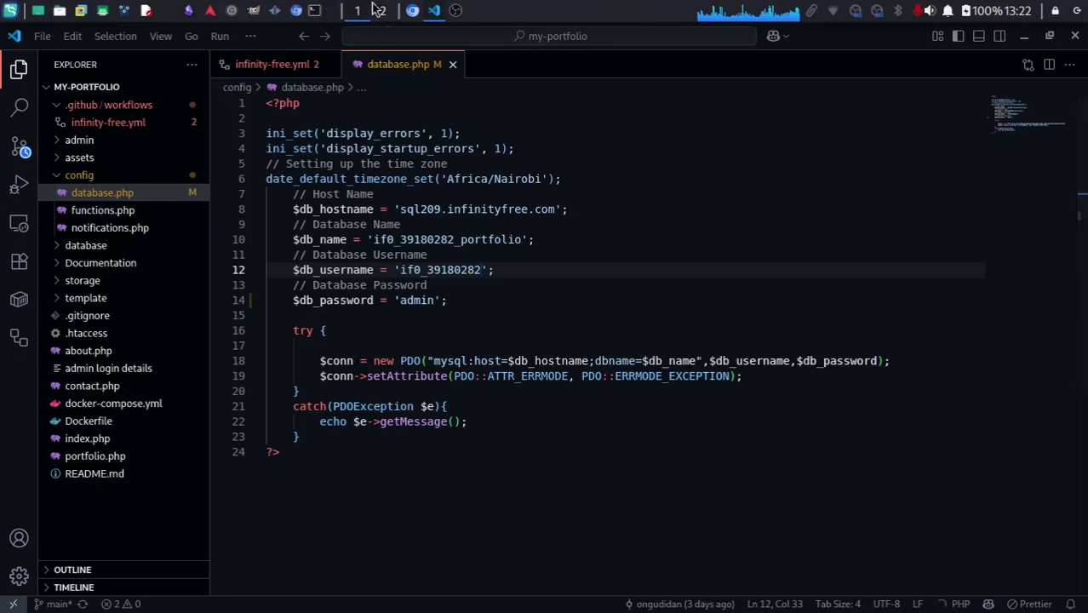
Copy the MySQL password from the InfinityFree connection details and paste it as the $db_password value in config/database.php in VS Code.
click(412, 11)
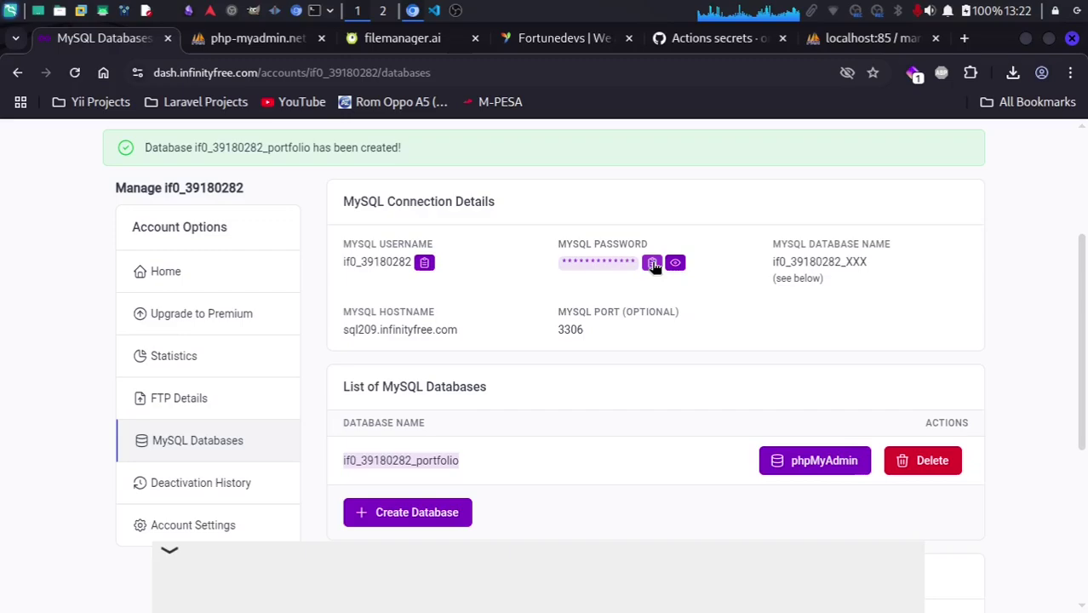
click(434, 10)
double_click(423, 302)
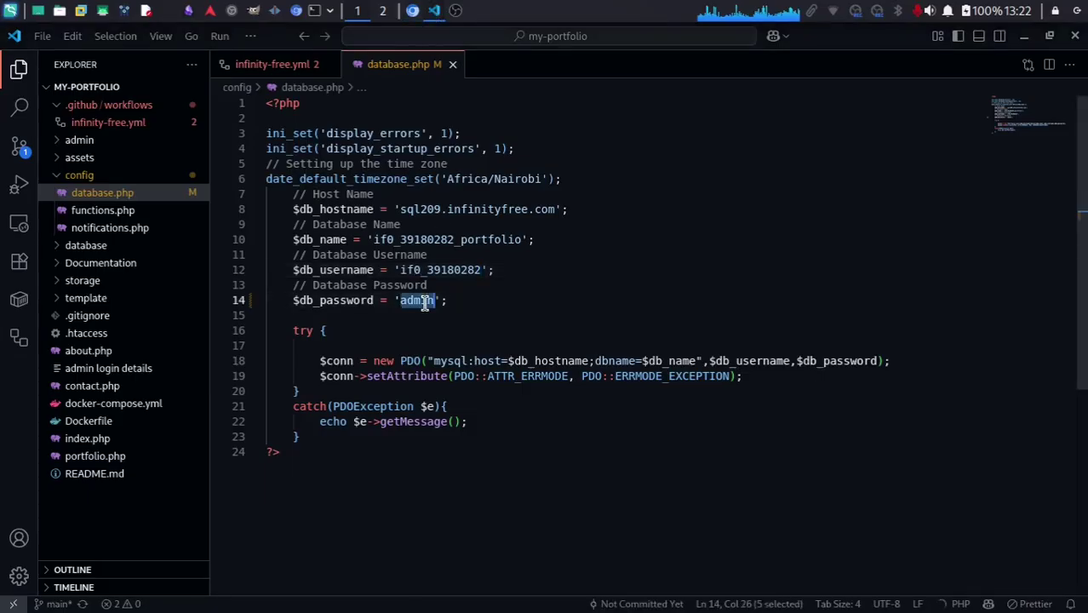
key(ctrl+v)
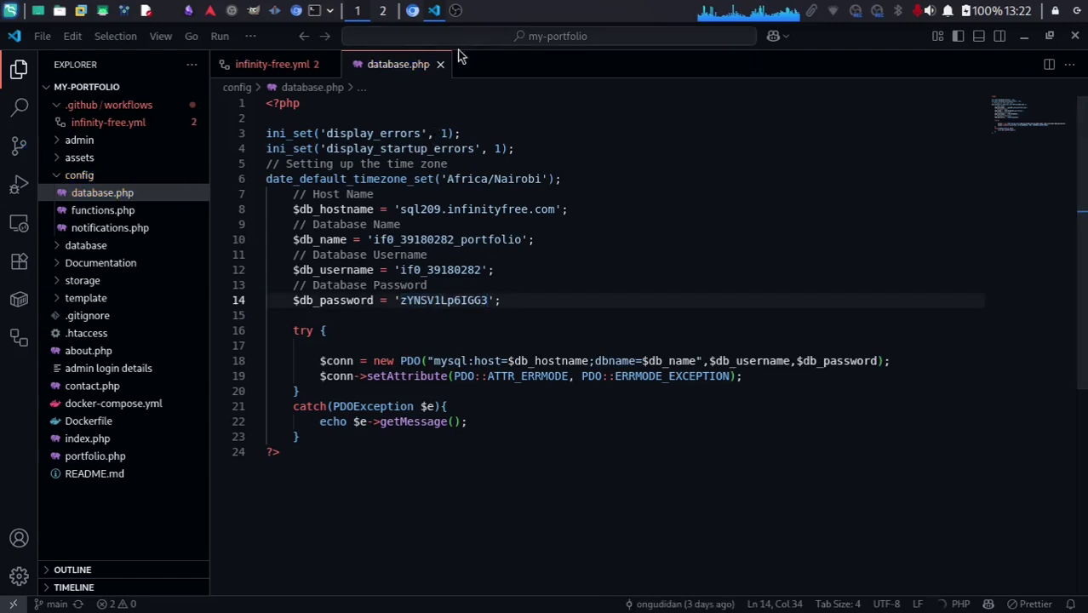
Close the database.php and infinity-free.yml files in the editor.
click(440, 65)
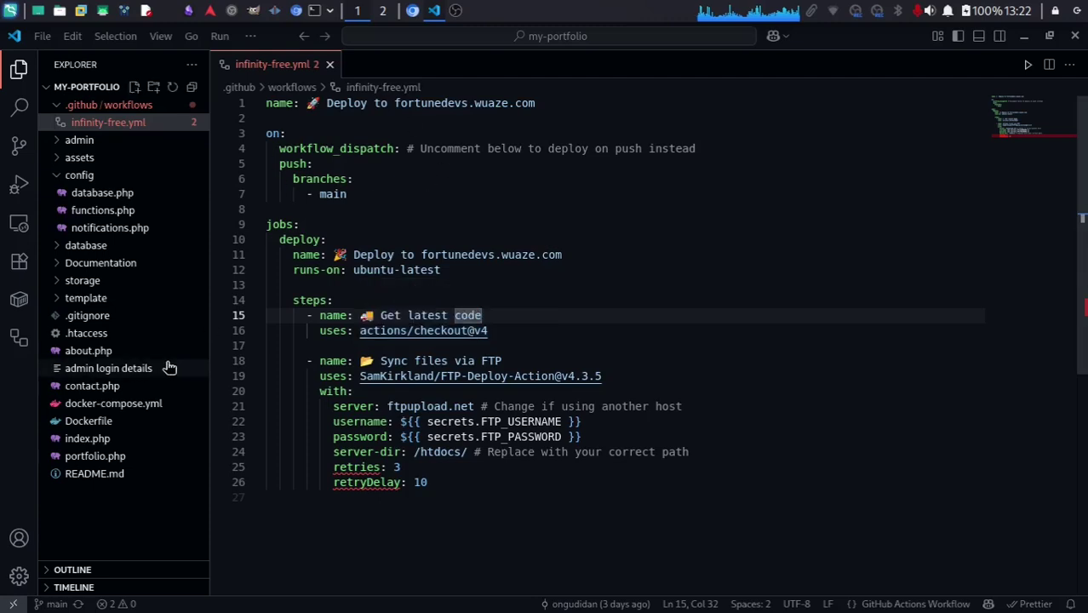
click(329, 64)
click(124, 538)
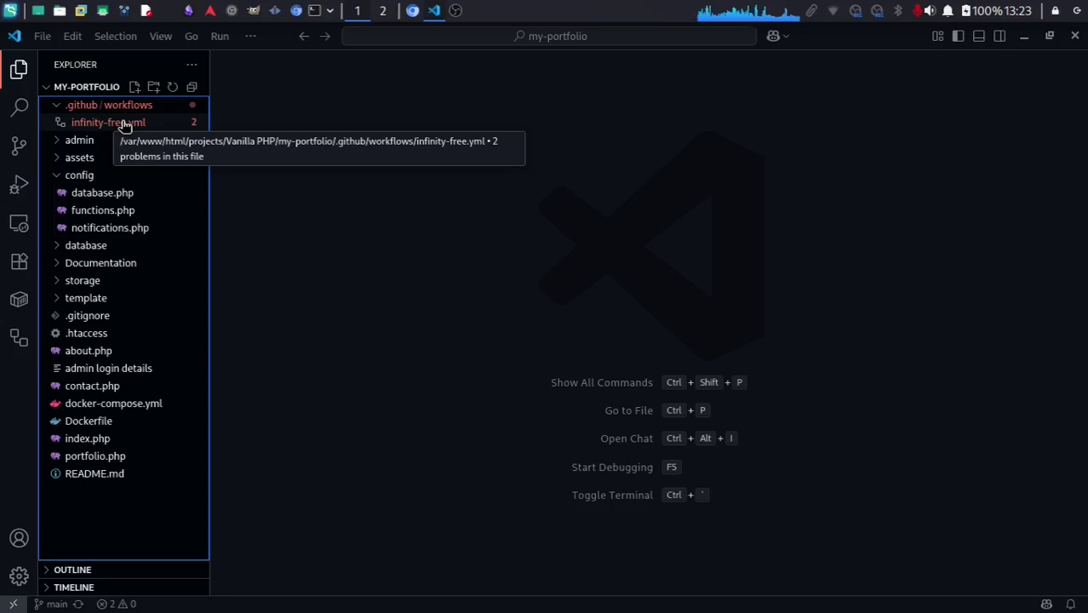
Open .github/workflows/infinity-free.yml and review the workflow name, the push trigger branch and the deploy job's name and runner.
click(124, 125)
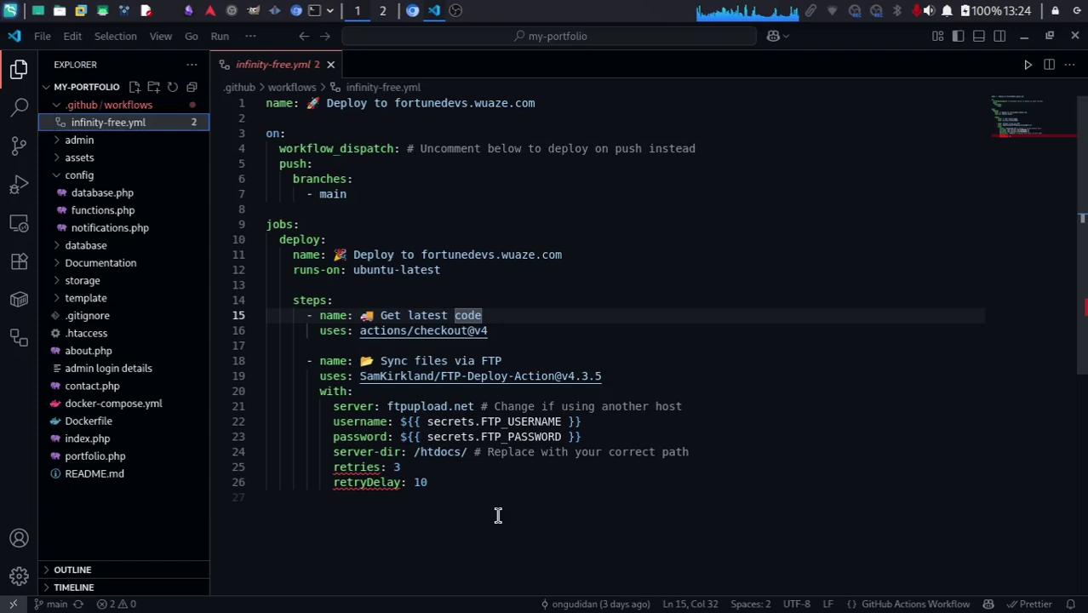
click(433, 103)
drag(432, 102, 540, 103)
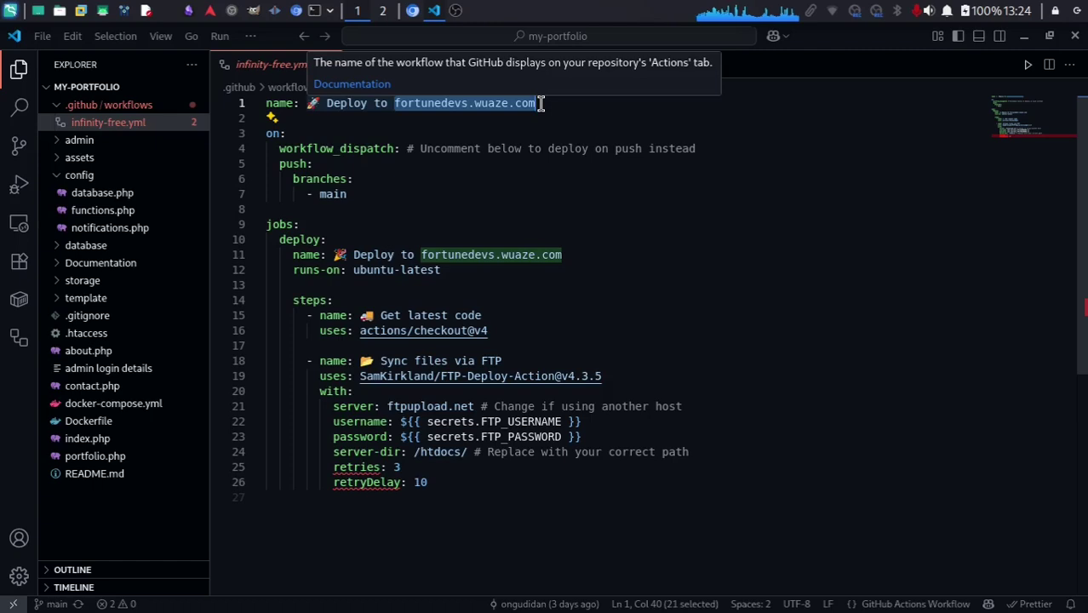
double_click(332, 194)
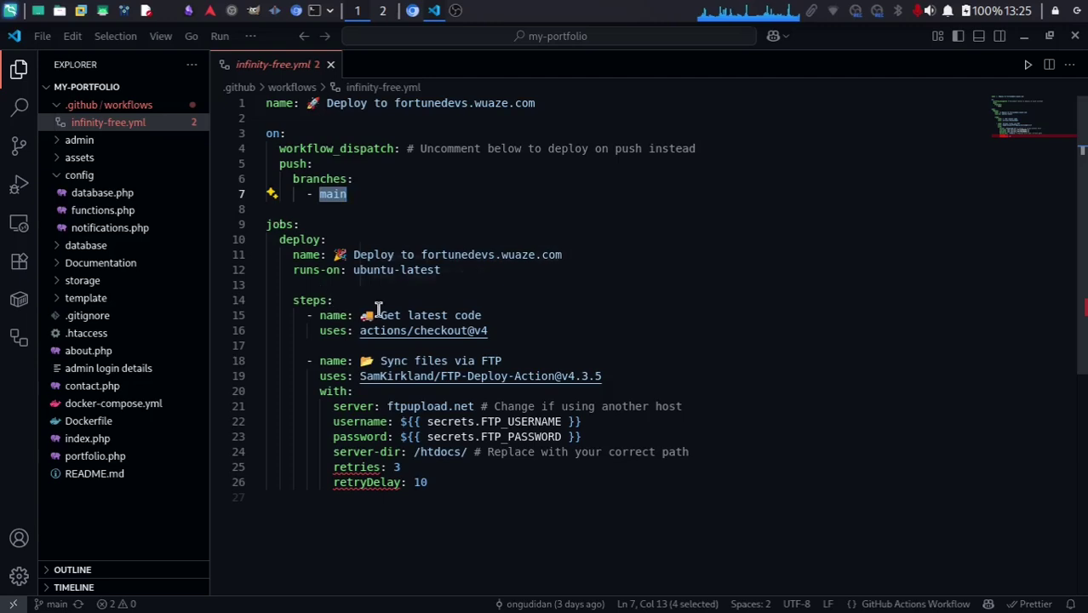
mouse_move(377, 312)
drag(456, 270, 286, 253)
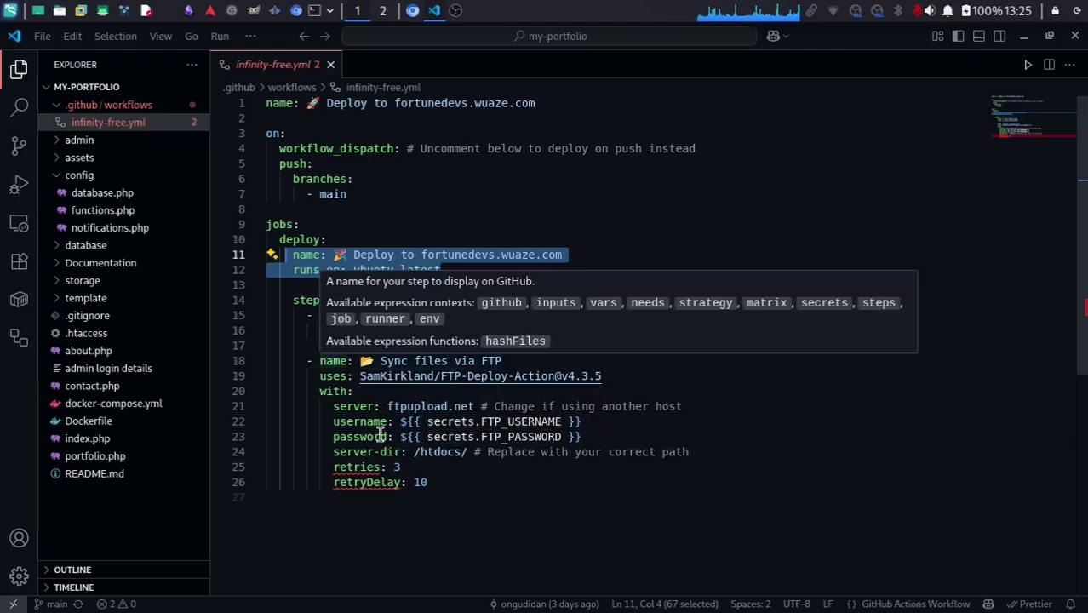
Examine the server, username, password and server-dir settings of the "Sync files via FTP" step in infinity-free.yml.
click(316, 422)
click(333, 407)
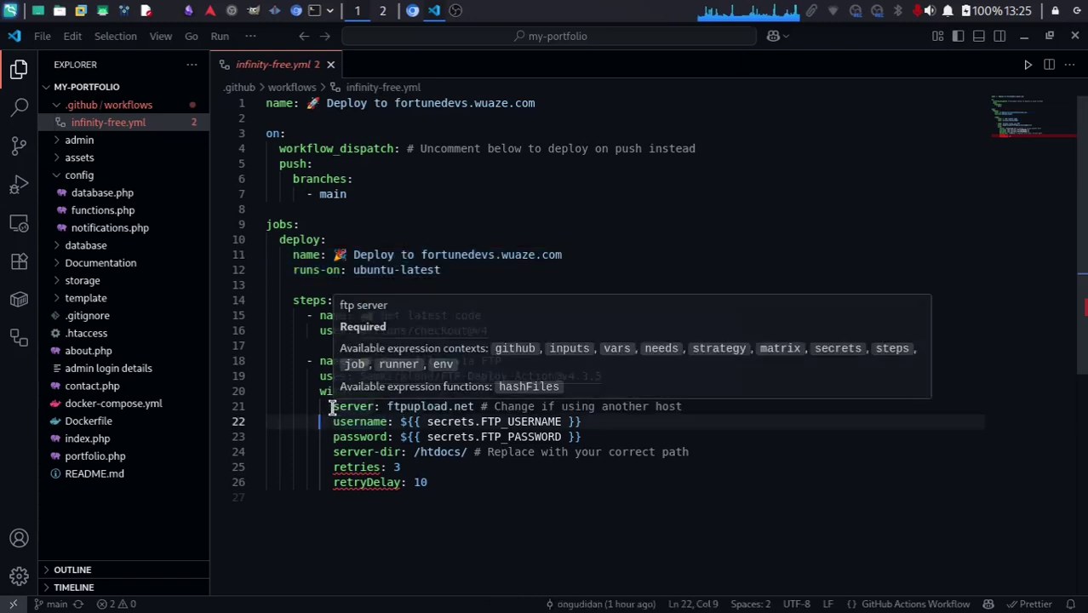
drag(333, 407, 706, 447)
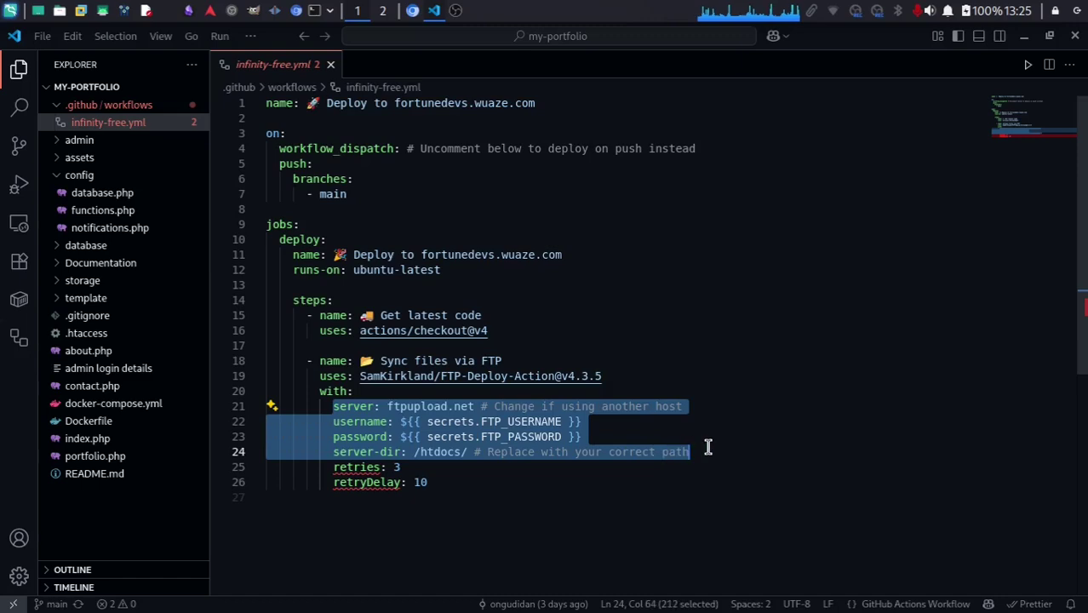
click(724, 426)
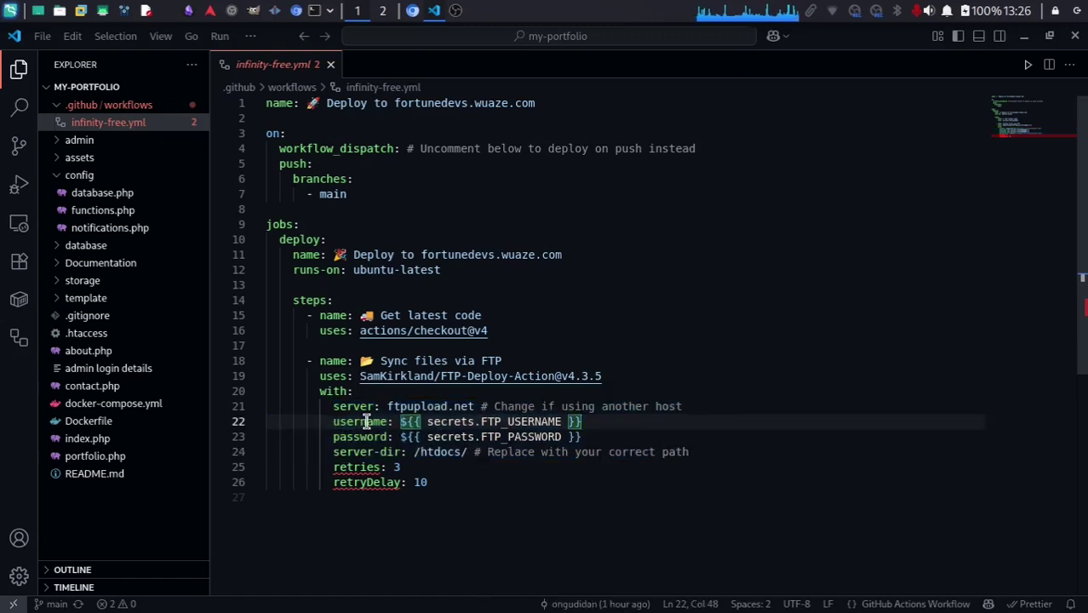
mouse_move(366, 422)
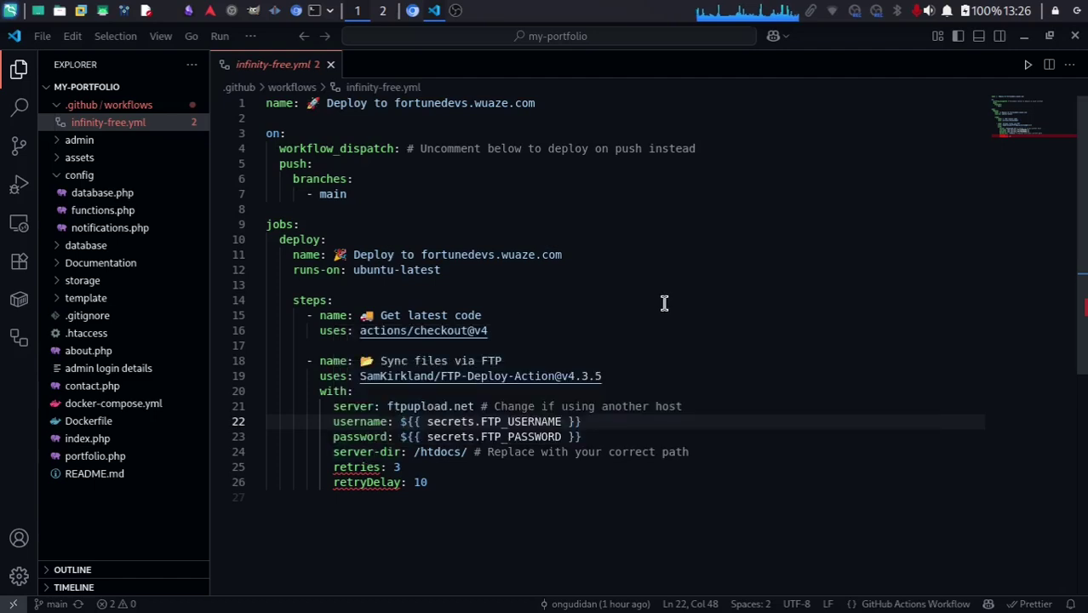
mouse_move(345, 406)
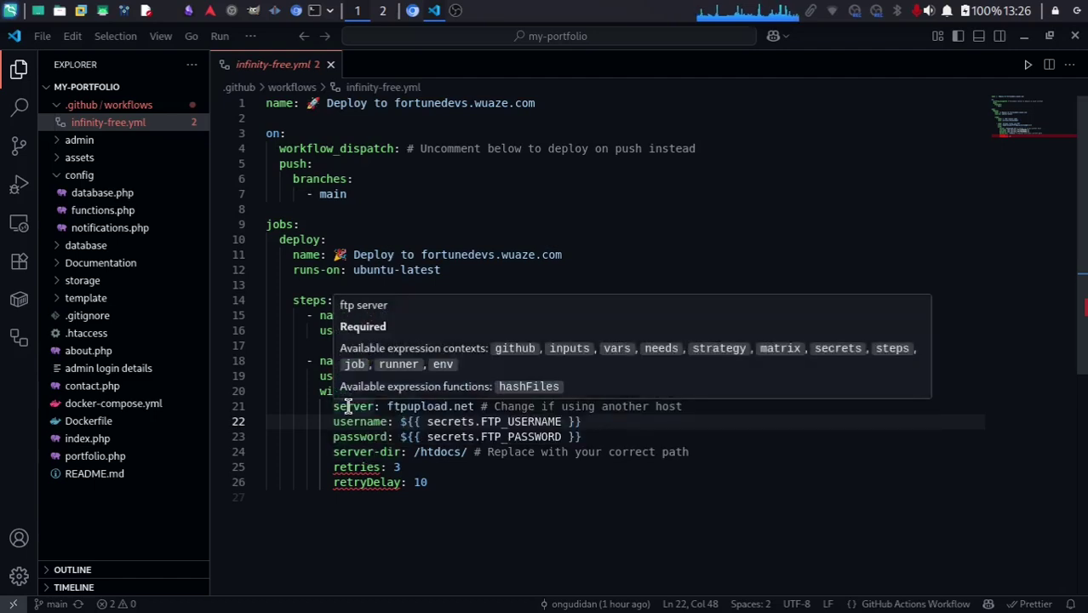
Open the hosting account's FTP Details page in the browser and compare it with the FTP settings in infinity-free.yml in VS Code.
click(413, 12)
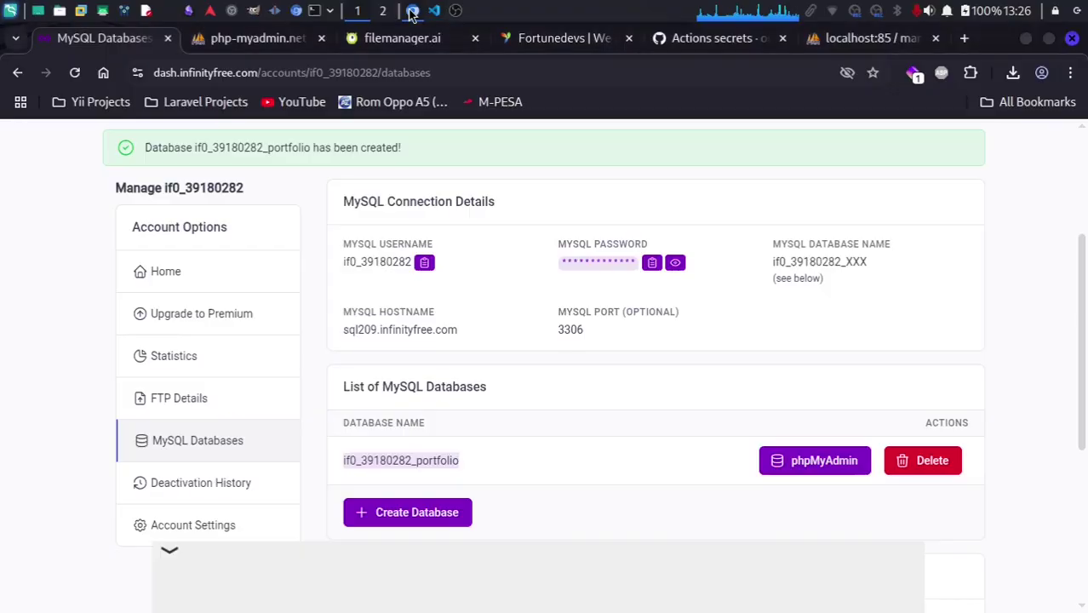
click(193, 405)
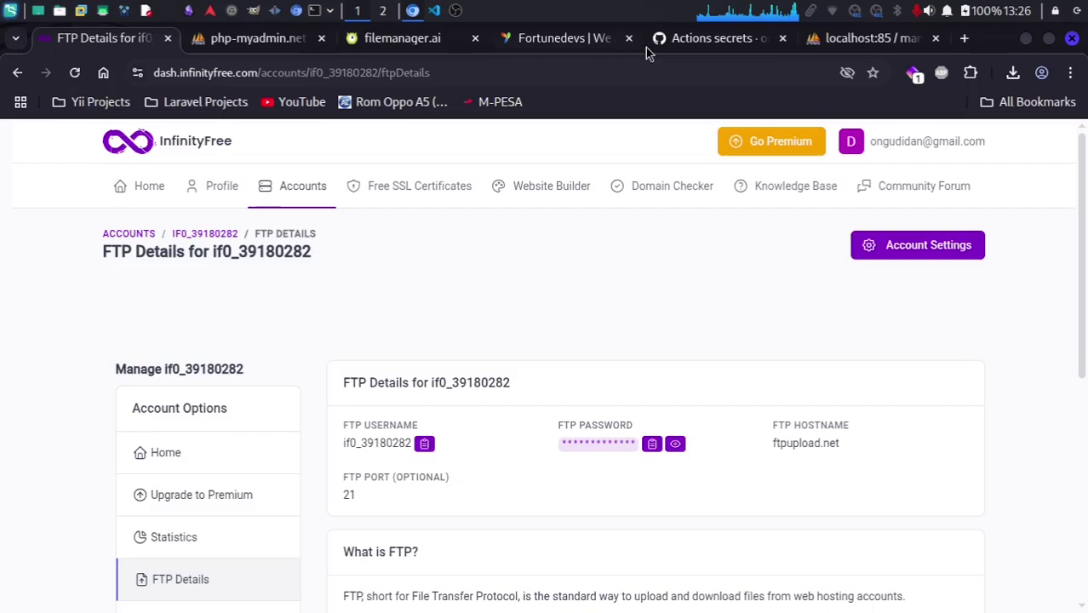
click(435, 10)
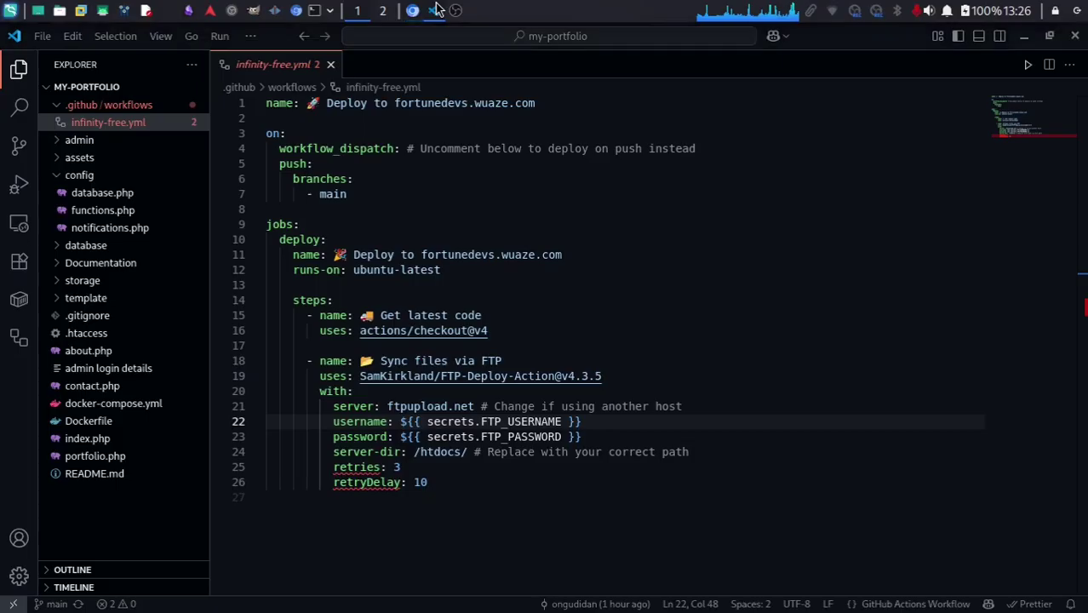
mouse_move(402, 407)
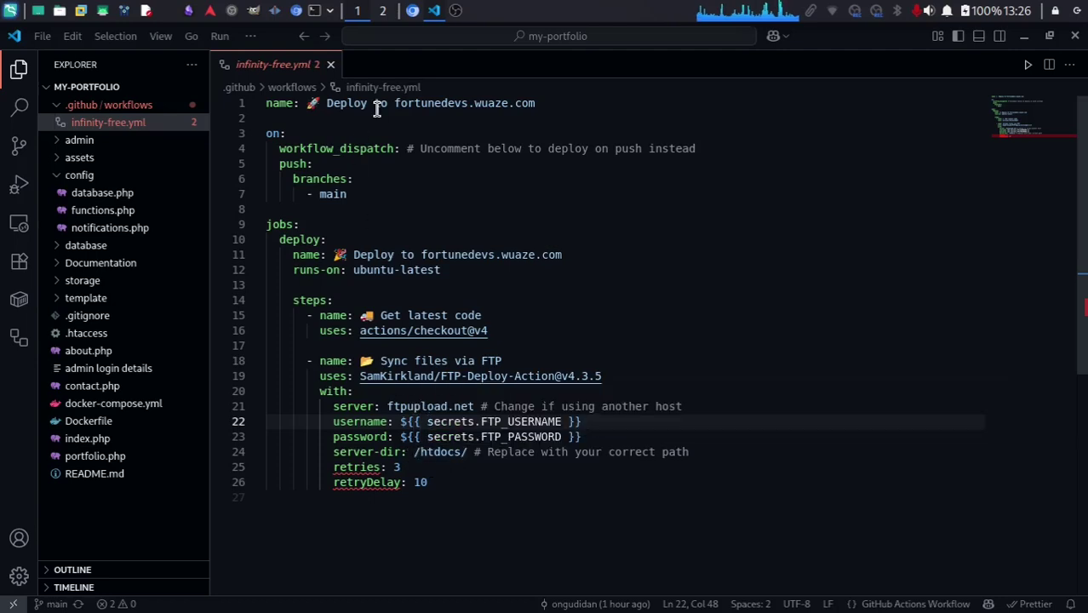
In the browser, check the htdocs folder in filemanager.ai and review the domain and account details on the InfinityFree account's home page.
click(413, 10)
click(386, 37)
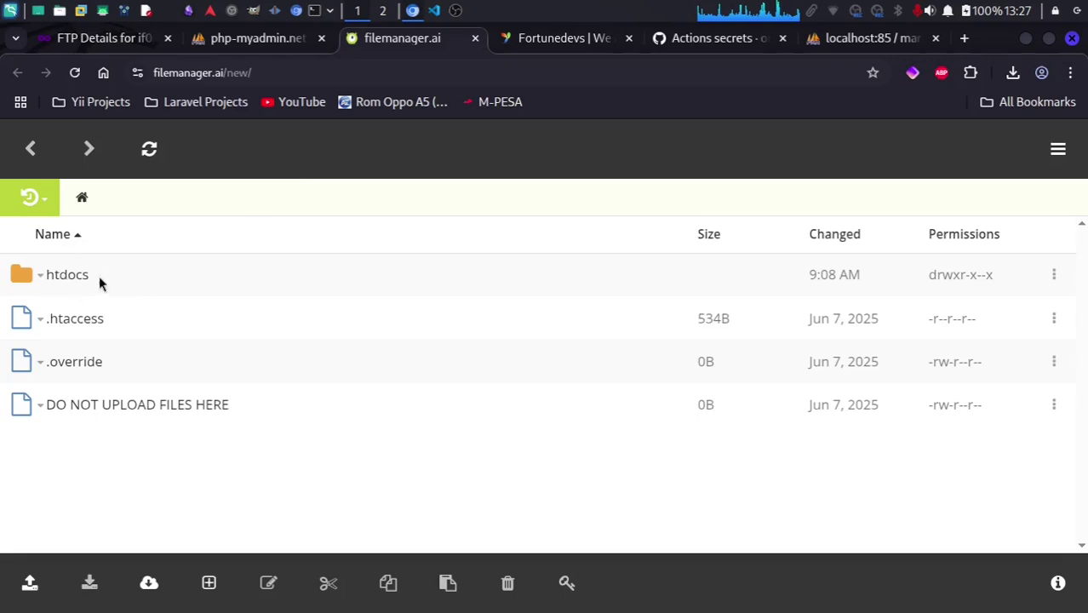
click(95, 40)
scroll(207, 443, down, 1)
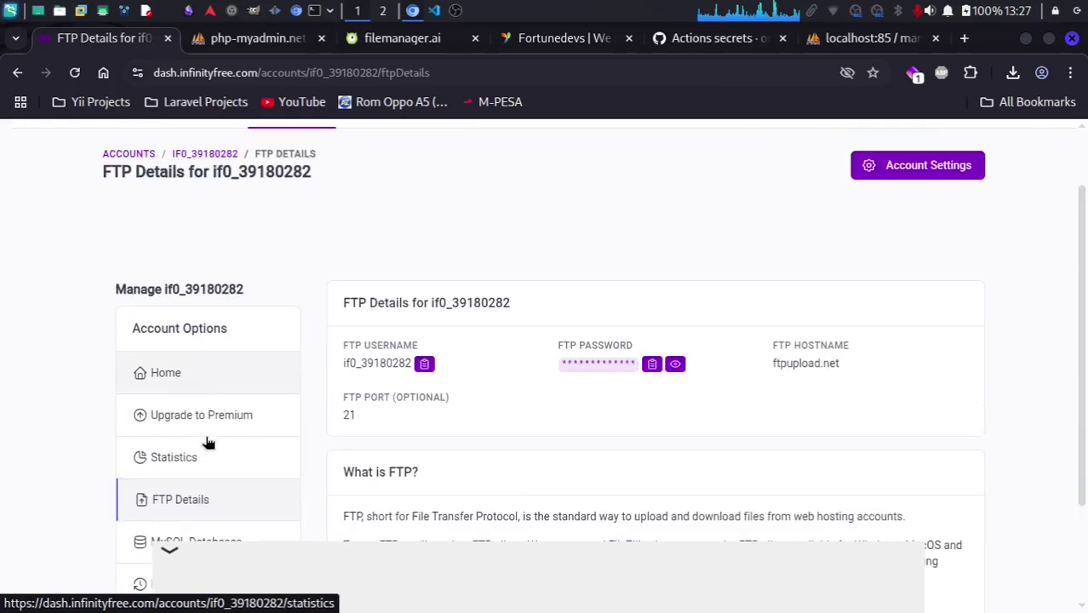
click(187, 380)
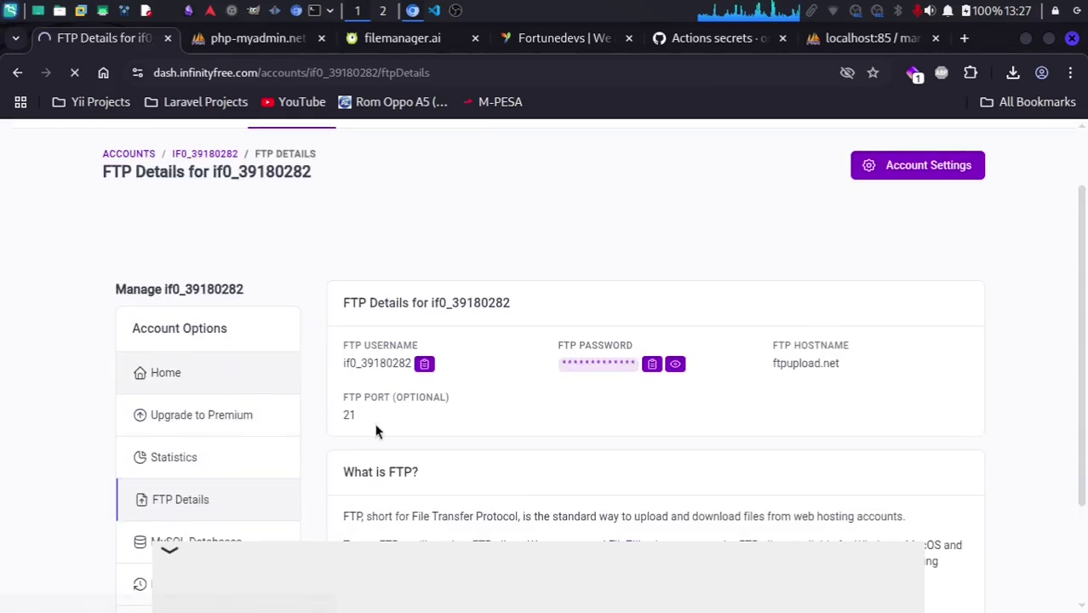
scroll(533, 419, down, 5)
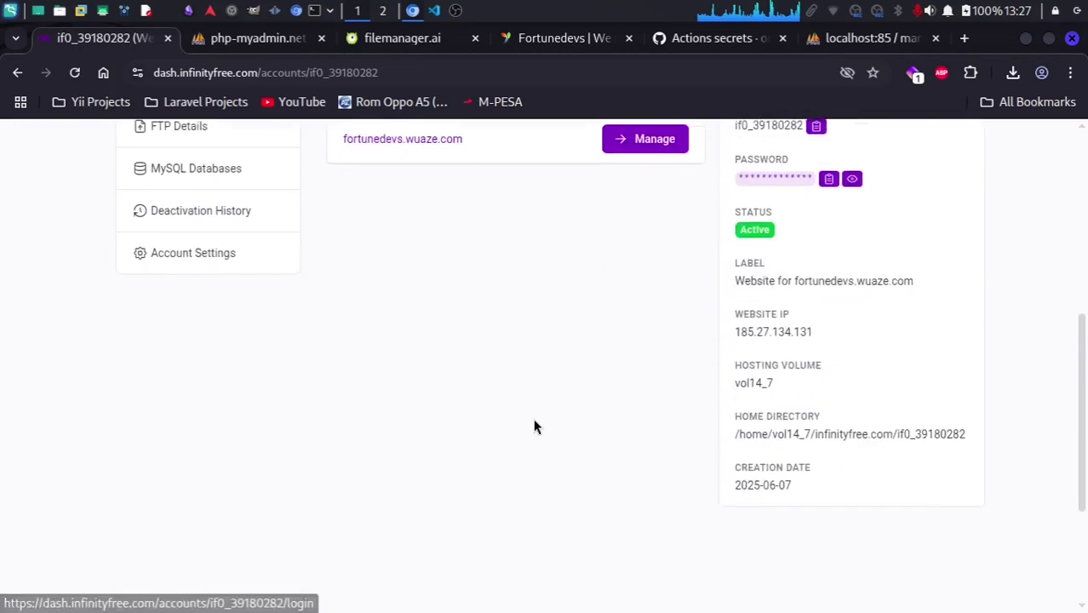
scroll(533, 418, up, 3)
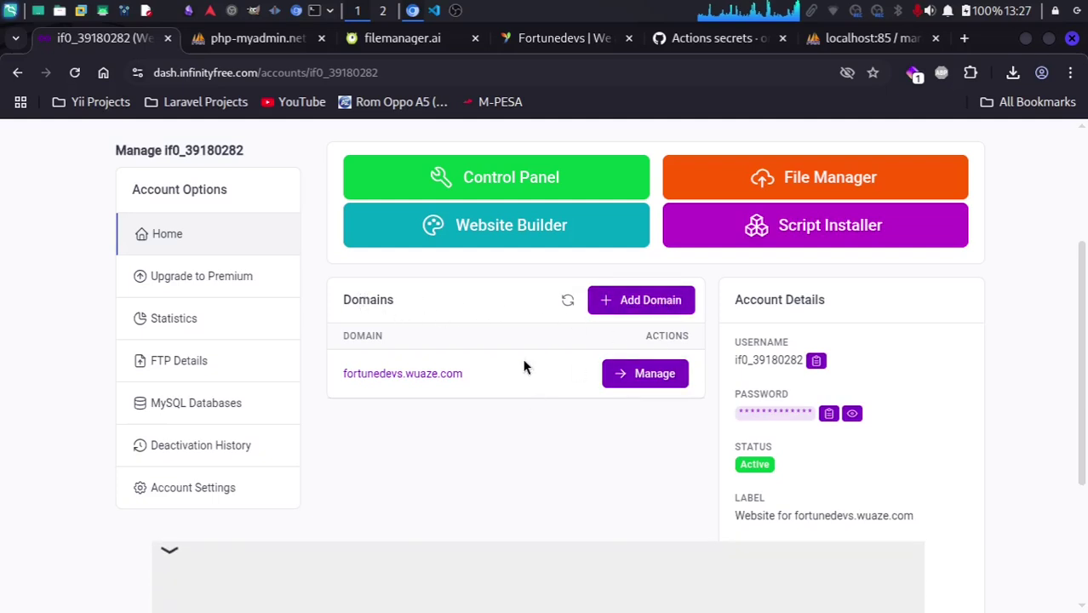
Check the domain listed for the InfinityFree account and view the root folder in filemanager.ai.
drag(493, 373, 341, 373)
click(341, 464)
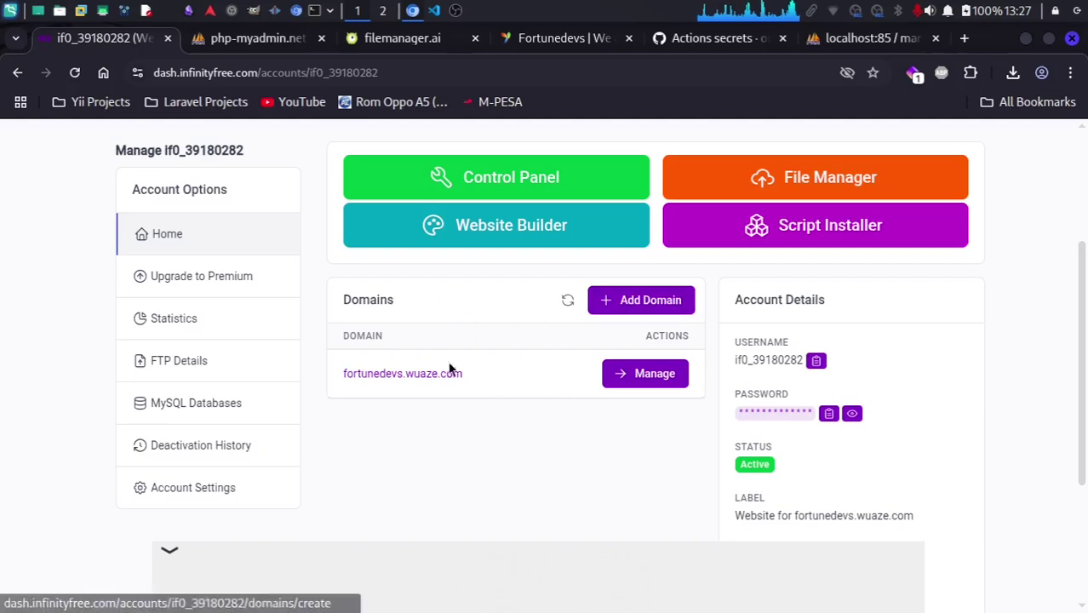
click(391, 42)
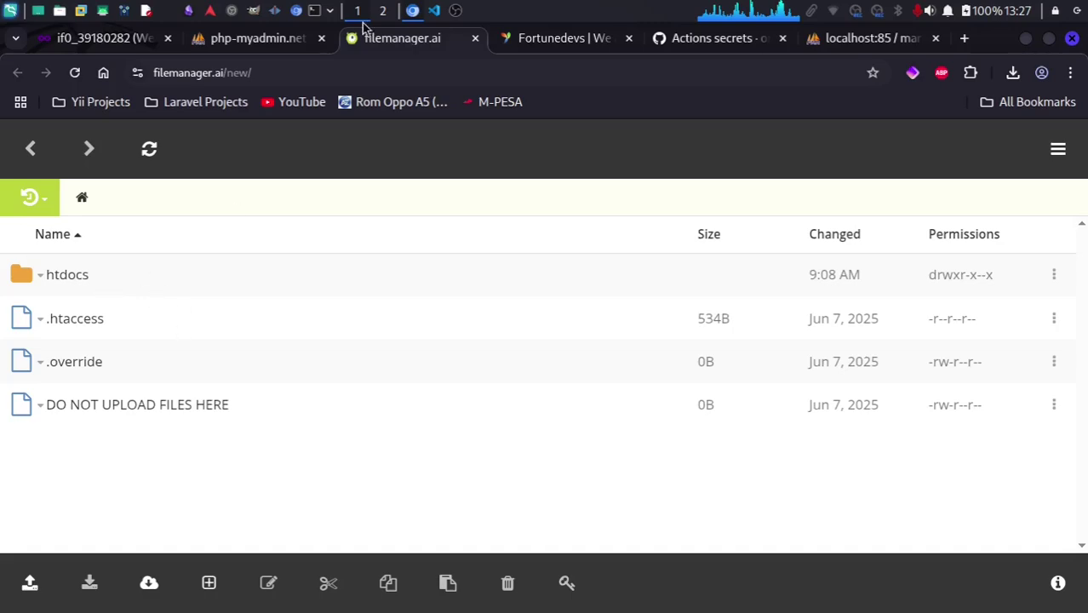
In VS Code, try /dan.wuaze.com/htdocs/ as the server-dir path in infinity-free.yml and undo the edit.
click(435, 10)
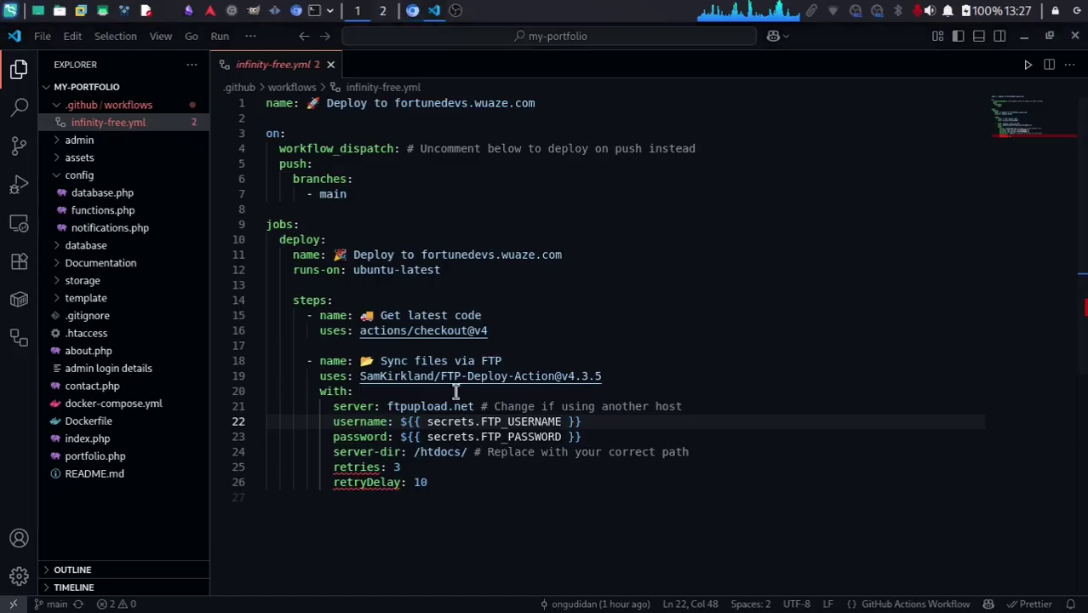
click(413, 453)
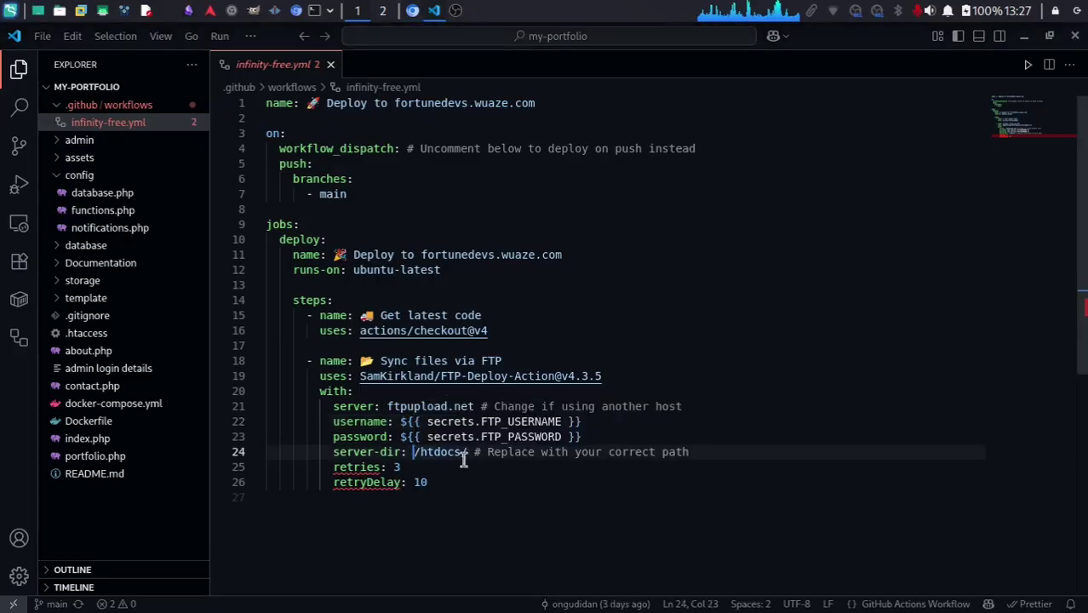
text(/)
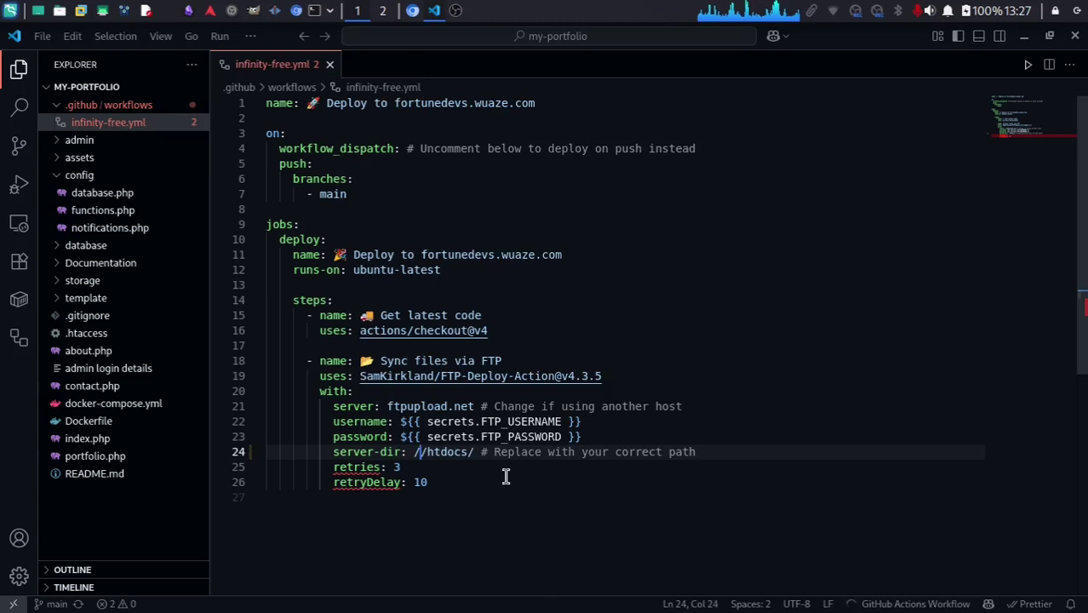
text(dan.w)
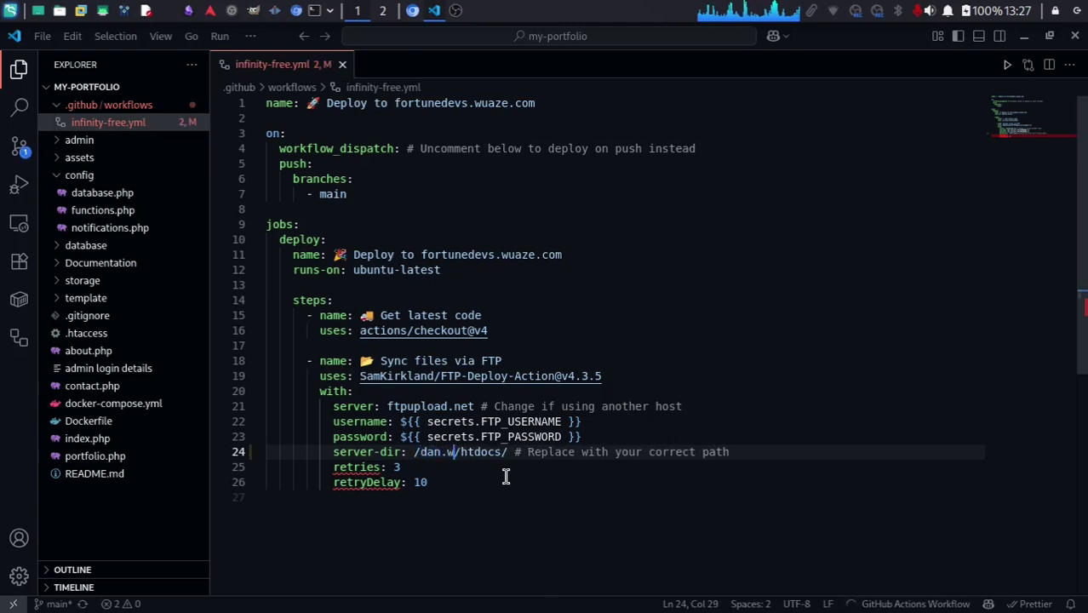
text(uaze.co)
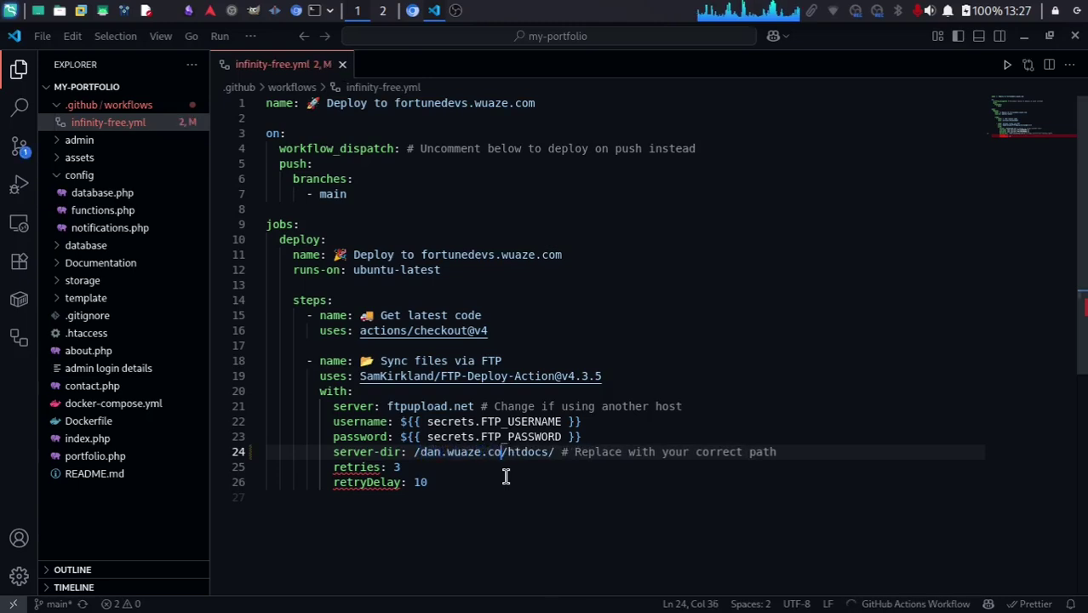
text(m)
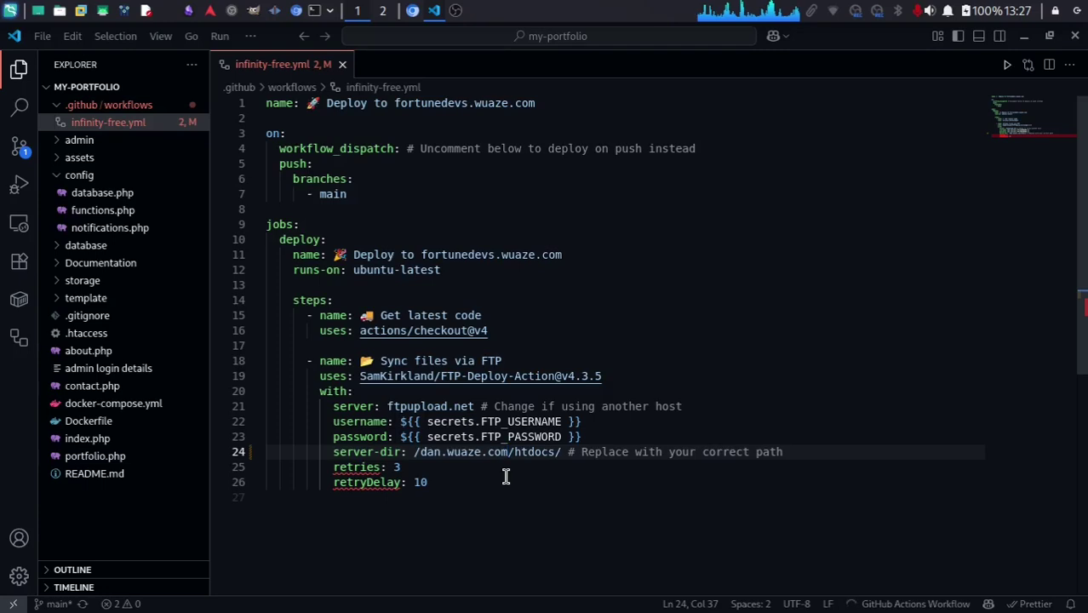
double_click(545, 453)
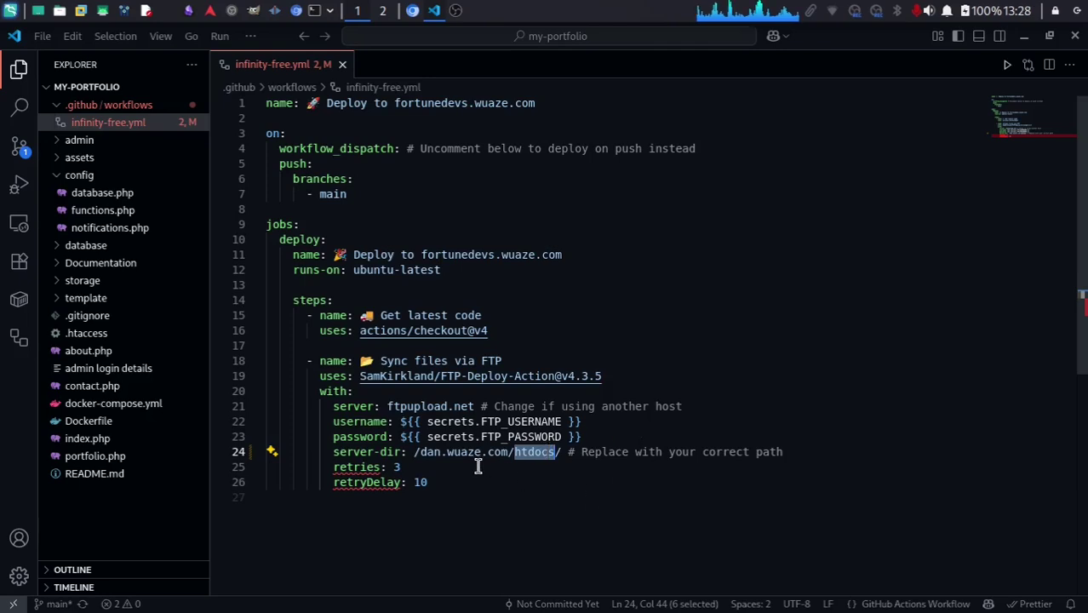
key(ctrl+z)
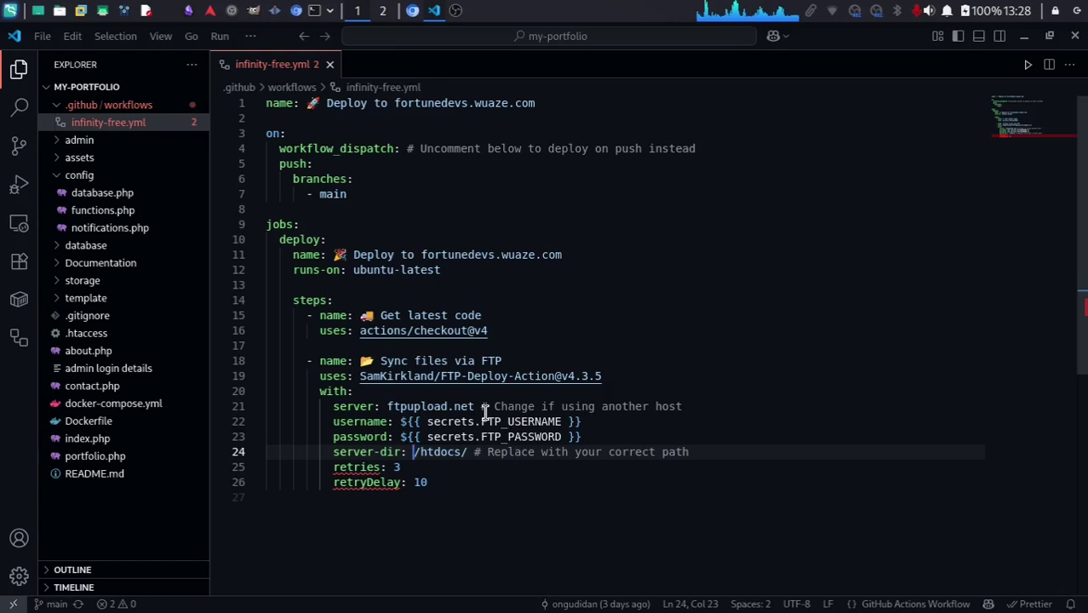
Check the repository for uncommitted changes, and inspect the contents of the htdocs folder in filemanager.ai in the browser.
click(21, 147)
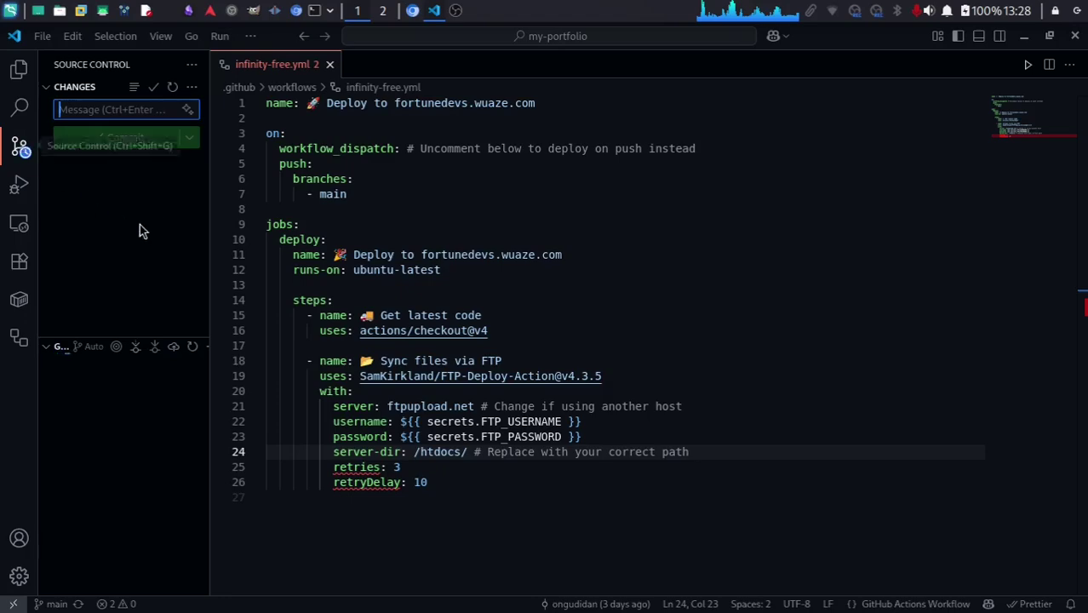
click(413, 12)
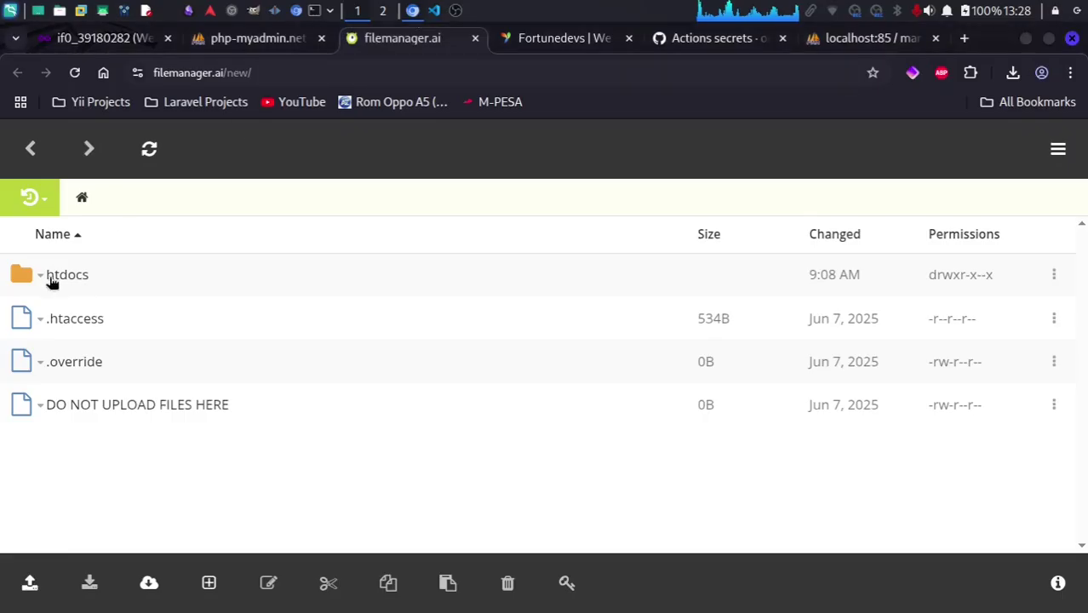
click(84, 277)
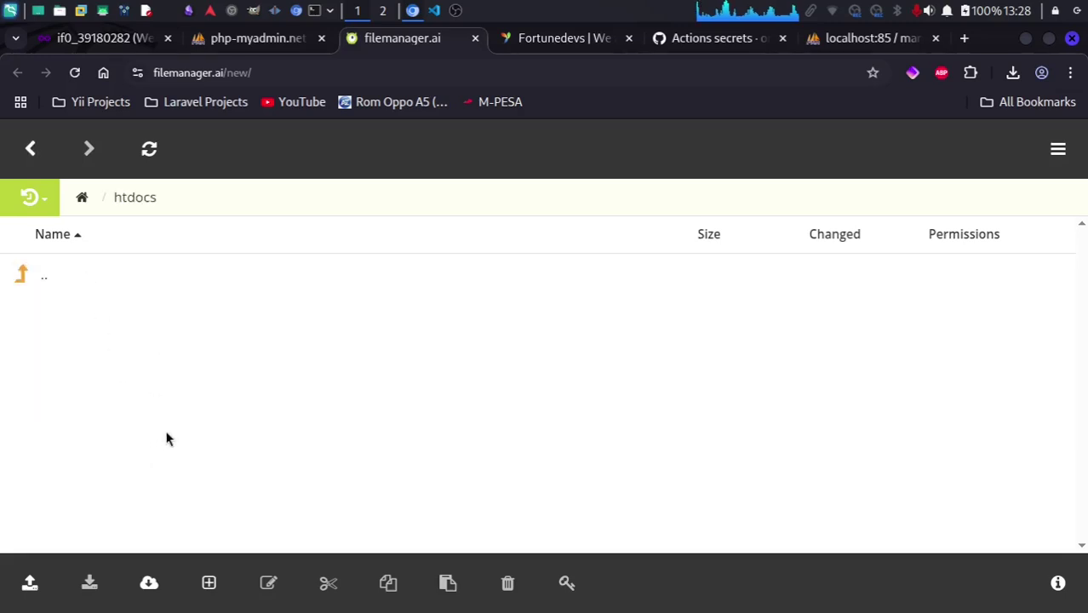
In VS Code, open config/database.php and add a blank line between the database password setting and the try block.
click(434, 11)
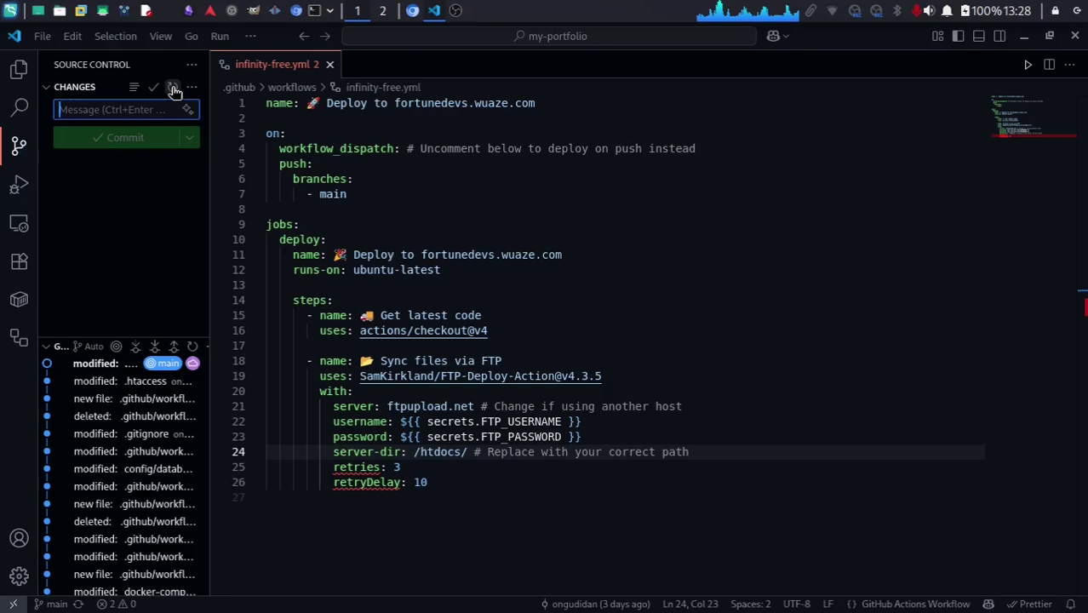
click(18, 69)
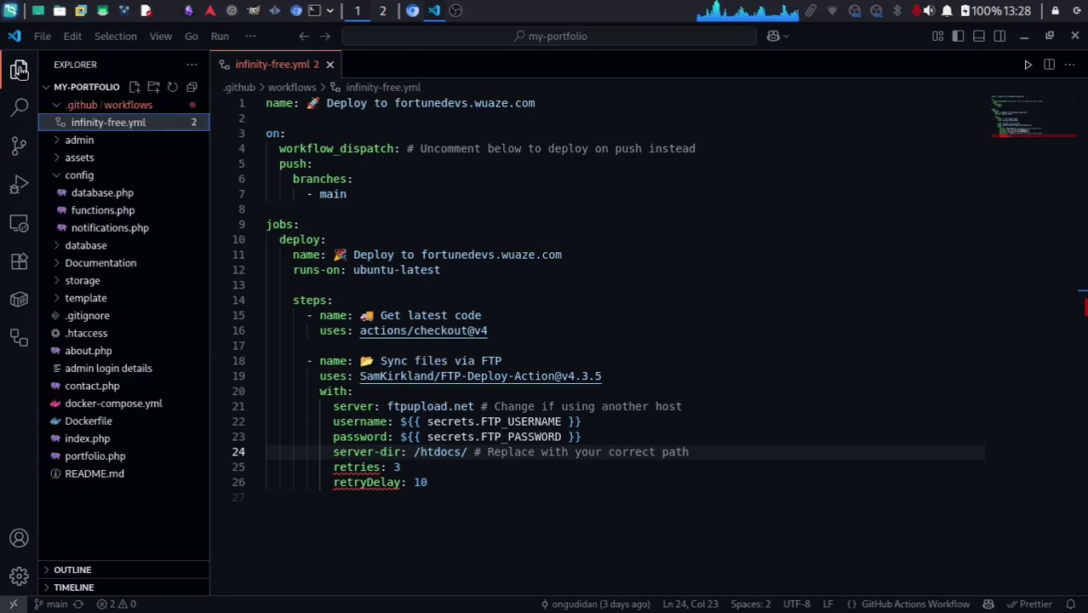
click(98, 194)
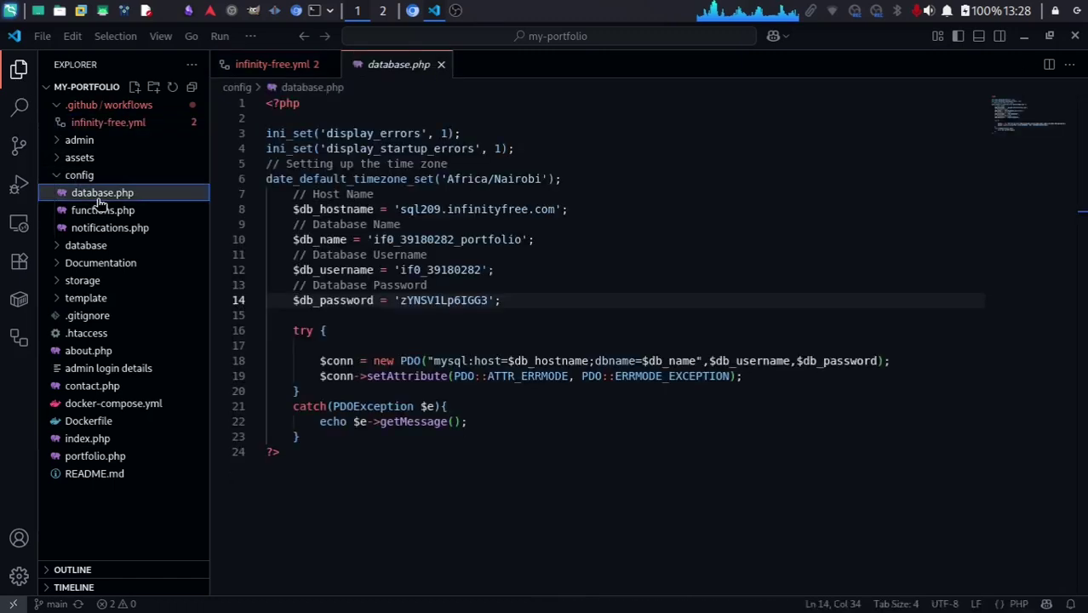
click(322, 315)
key(Return)
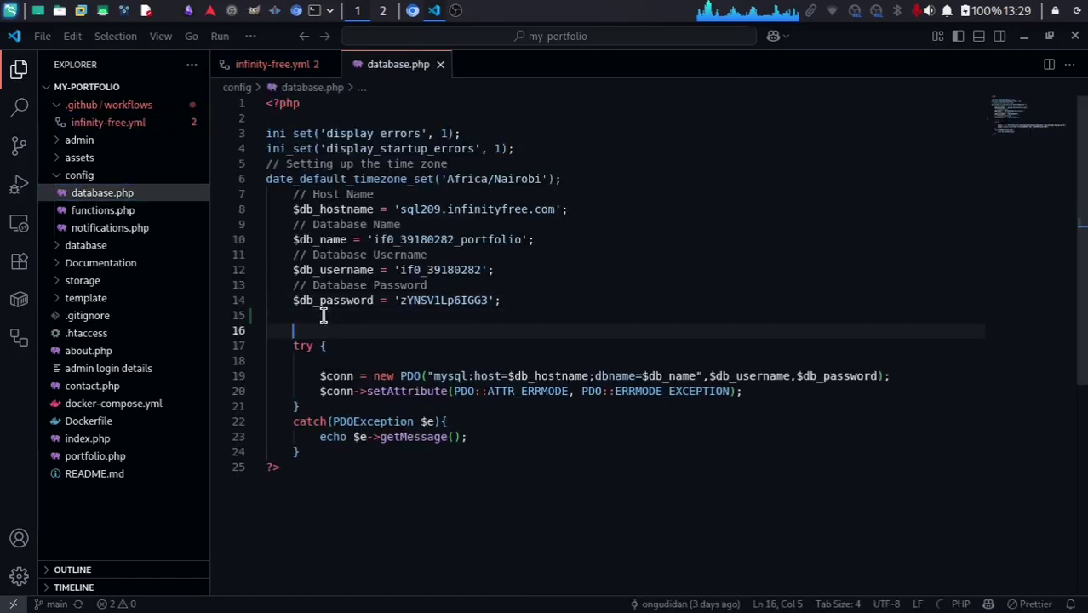
Commit the database.php change with the message "modified: config/database.php" and sync it with origin/main.
click(19, 147)
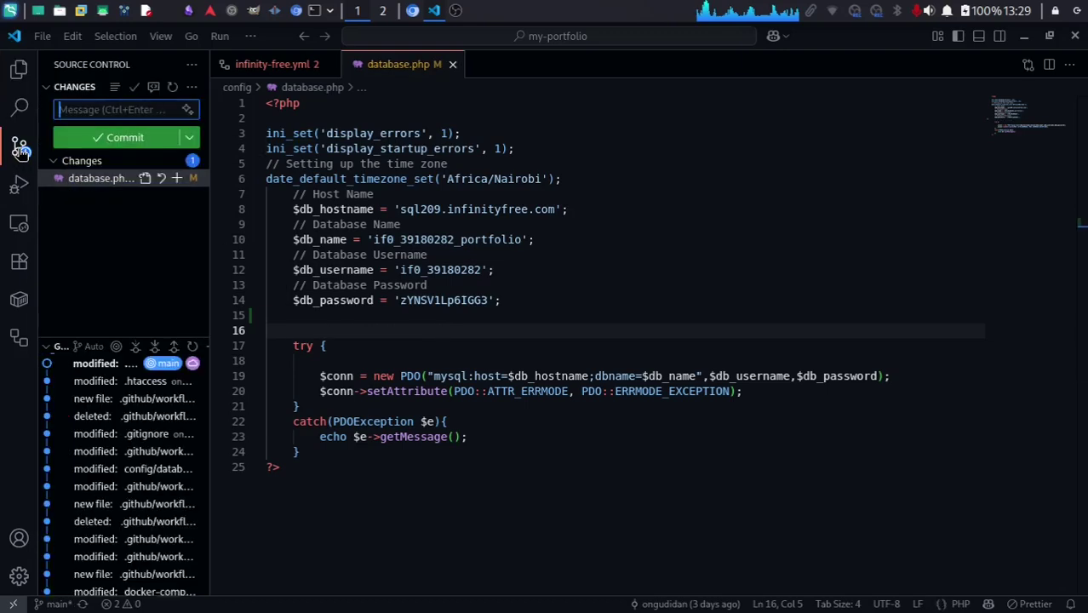
click(125, 138)
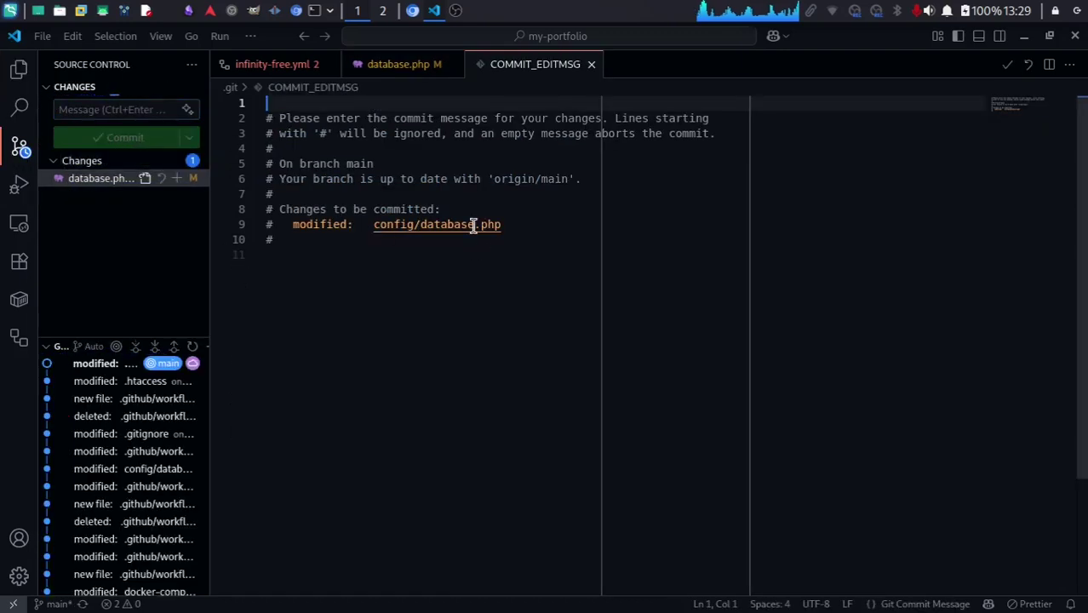
click(464, 226)
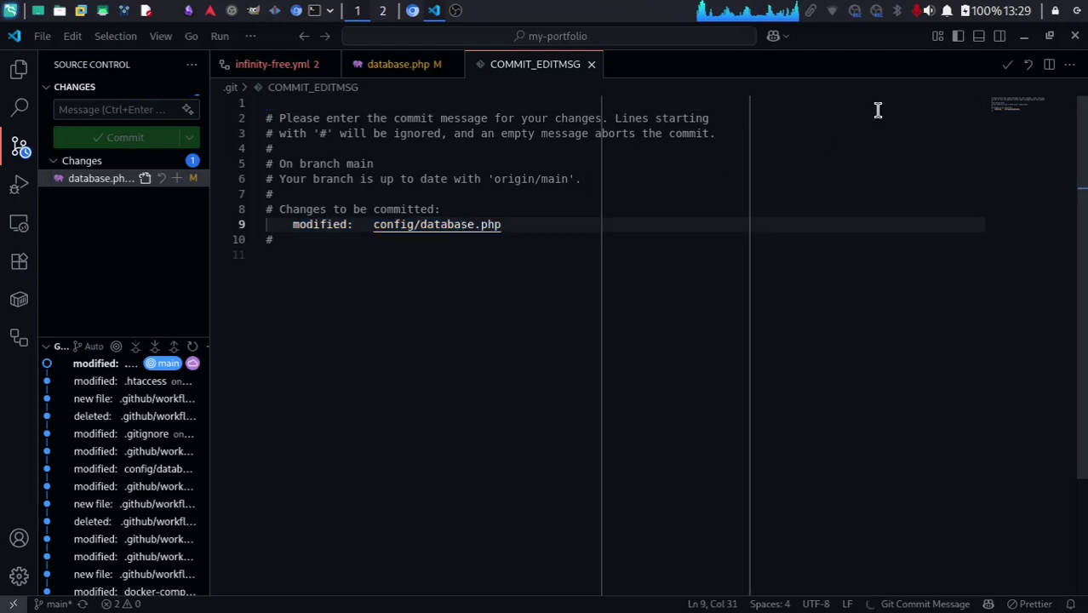
click(1008, 64)
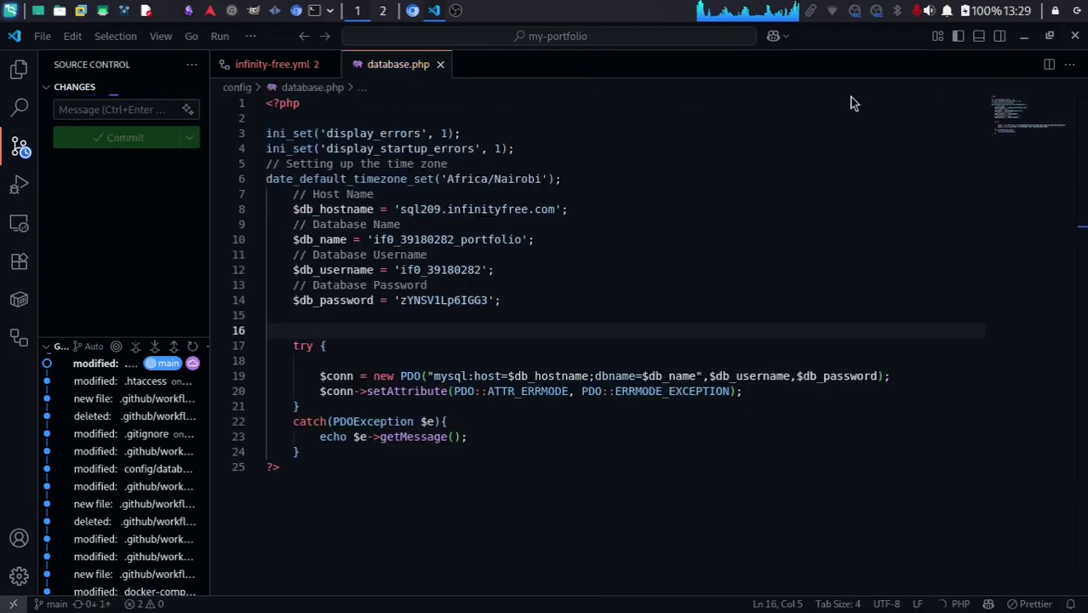
click(126, 138)
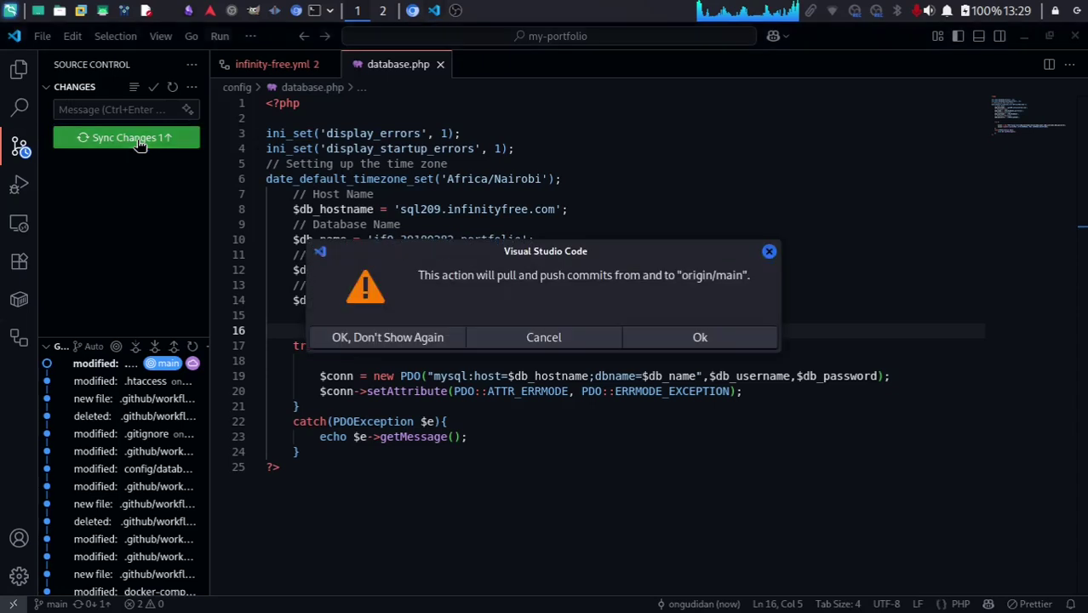
click(700, 338)
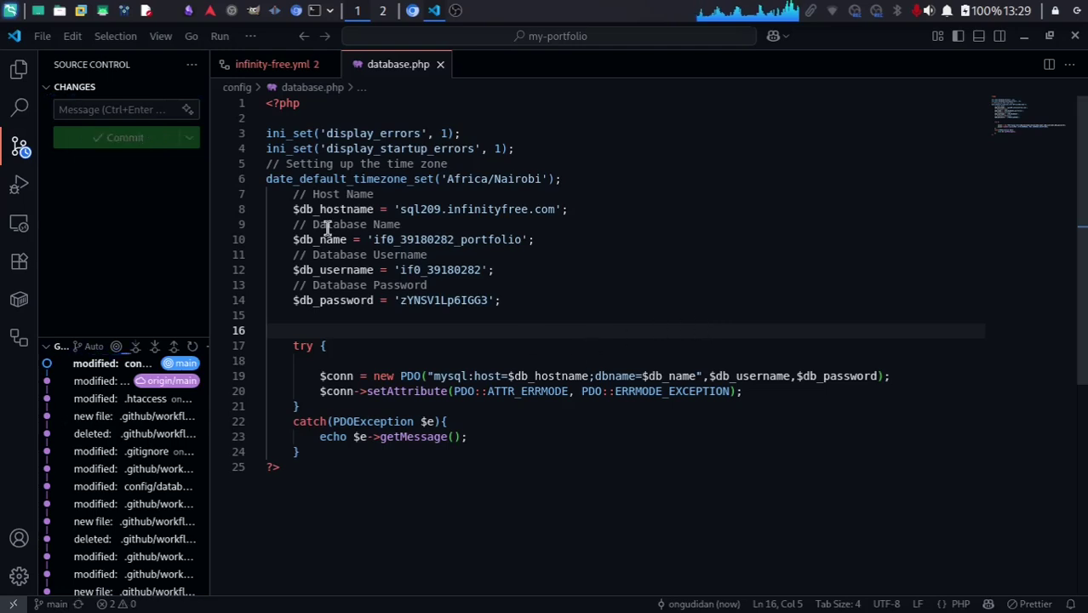
In the browser, open the my-portfolio repository on GitHub, check the latest commit's status and open its workflow run.
click(413, 11)
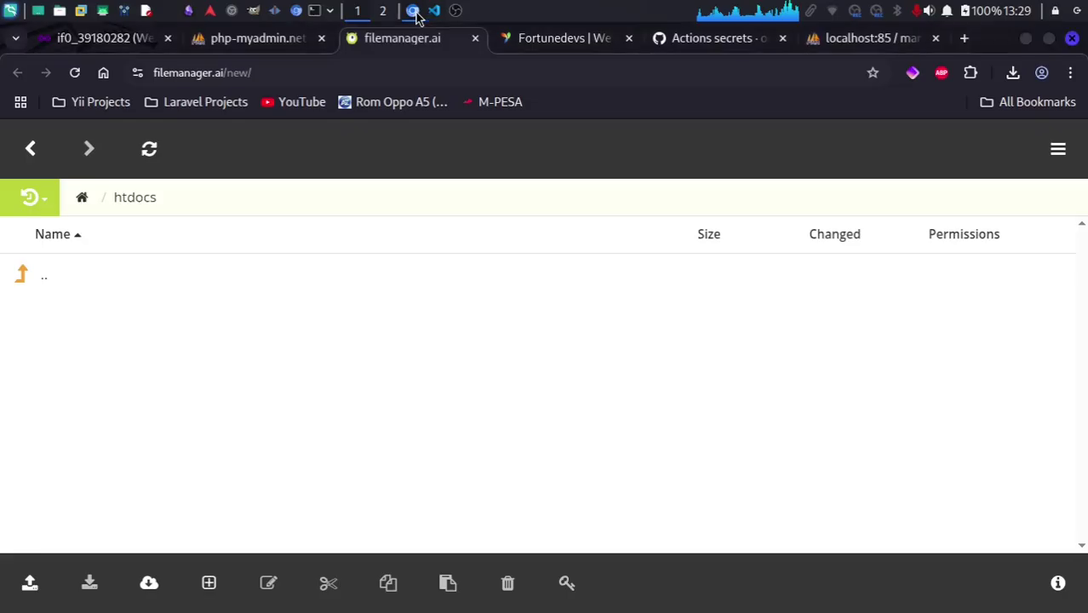
click(715, 37)
scroll(311, 233, up, 4)
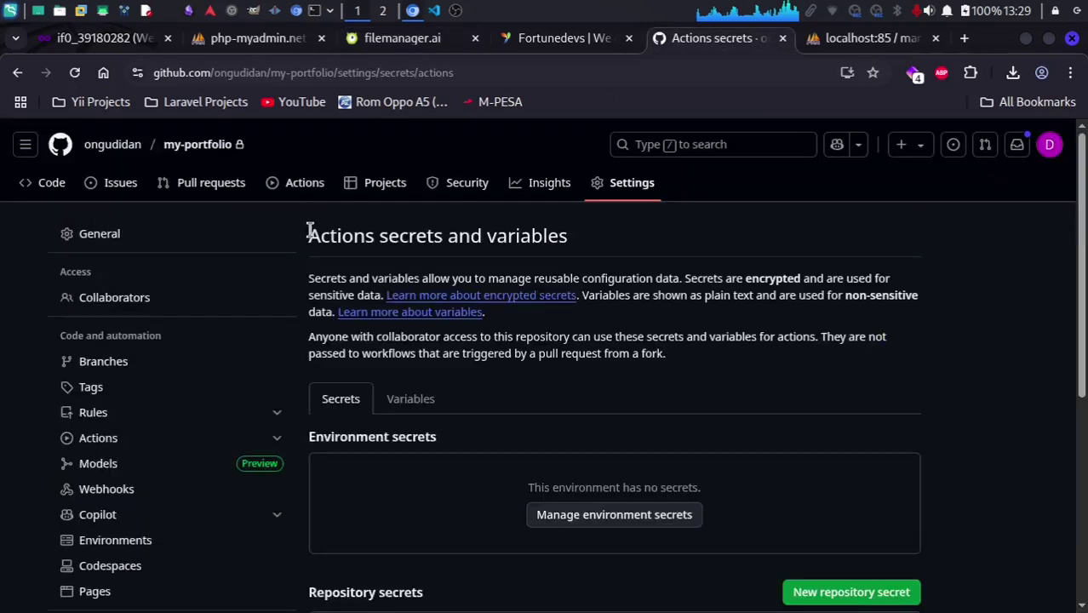
click(195, 147)
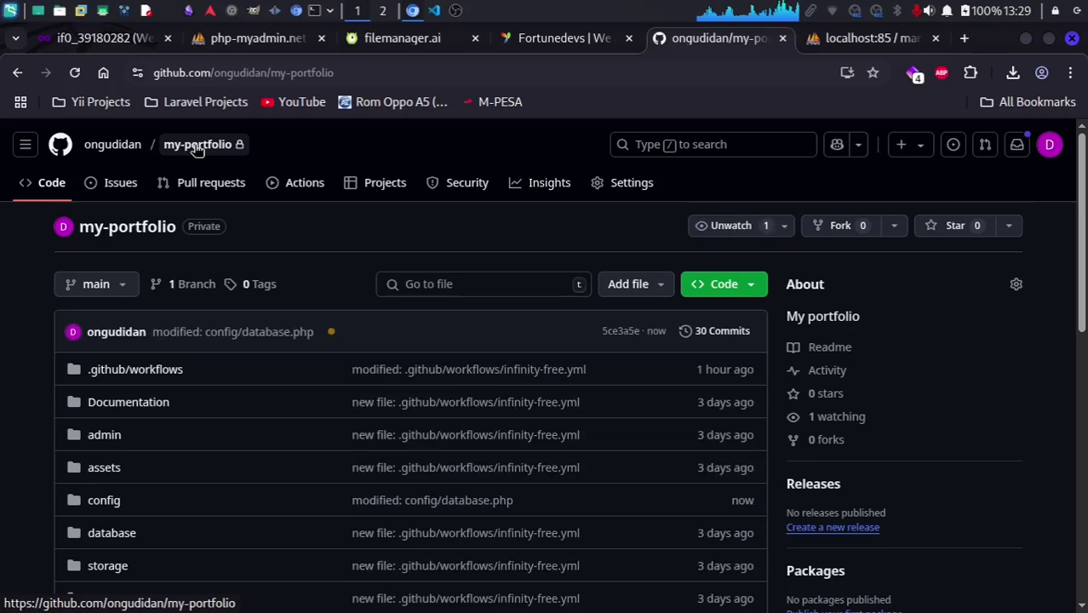
mouse_move(333, 339)
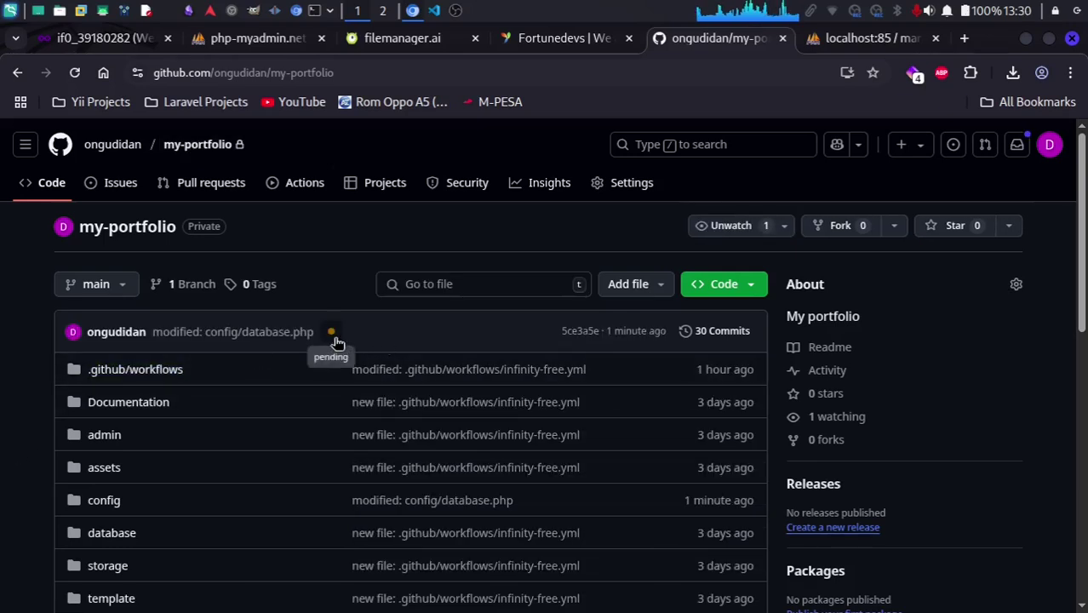
click(308, 184)
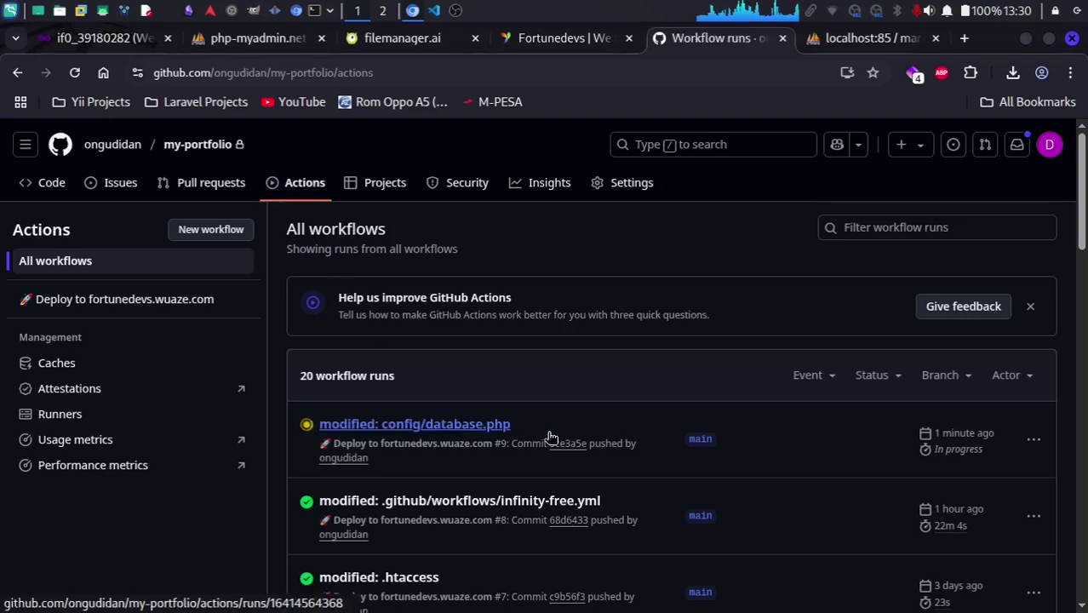
click(444, 426)
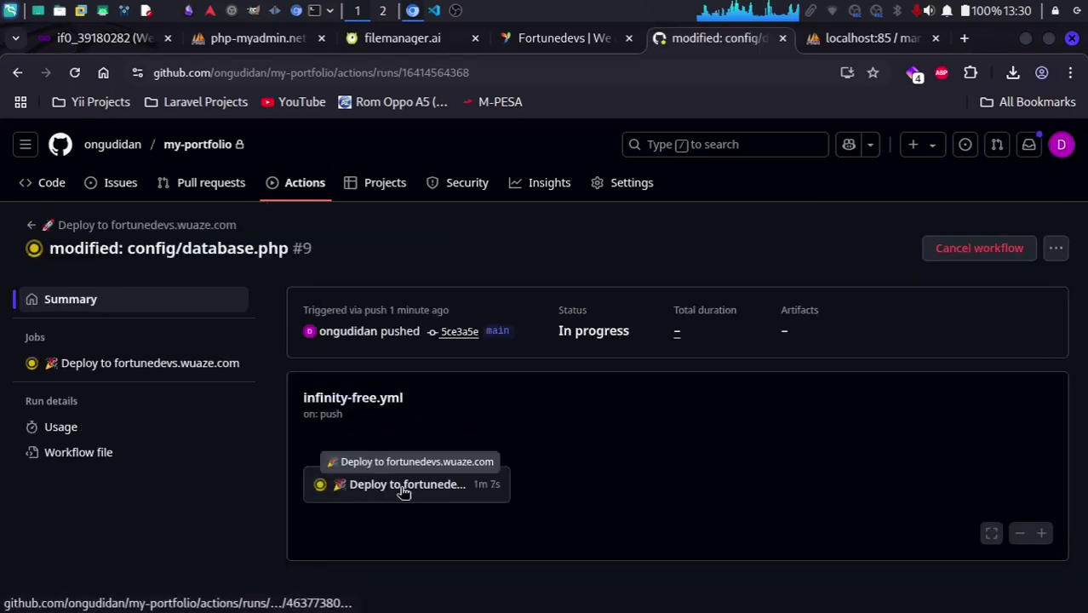
Open the "Deploy to fortunedevs.wuaze.com" job and examine the upload log of its "Sync files via FTP" step.
click(400, 488)
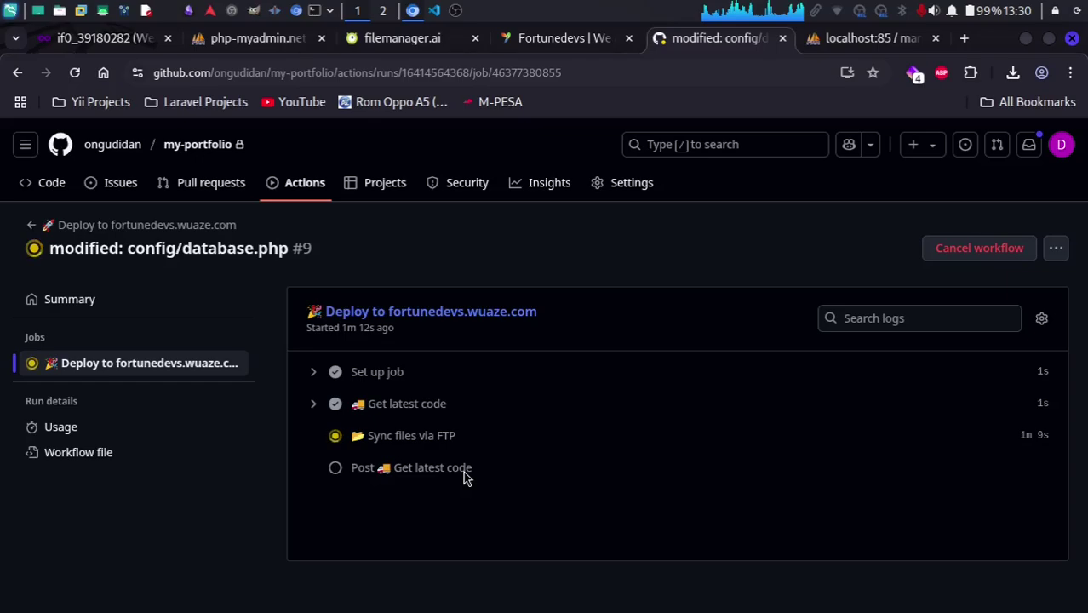
click(377, 435)
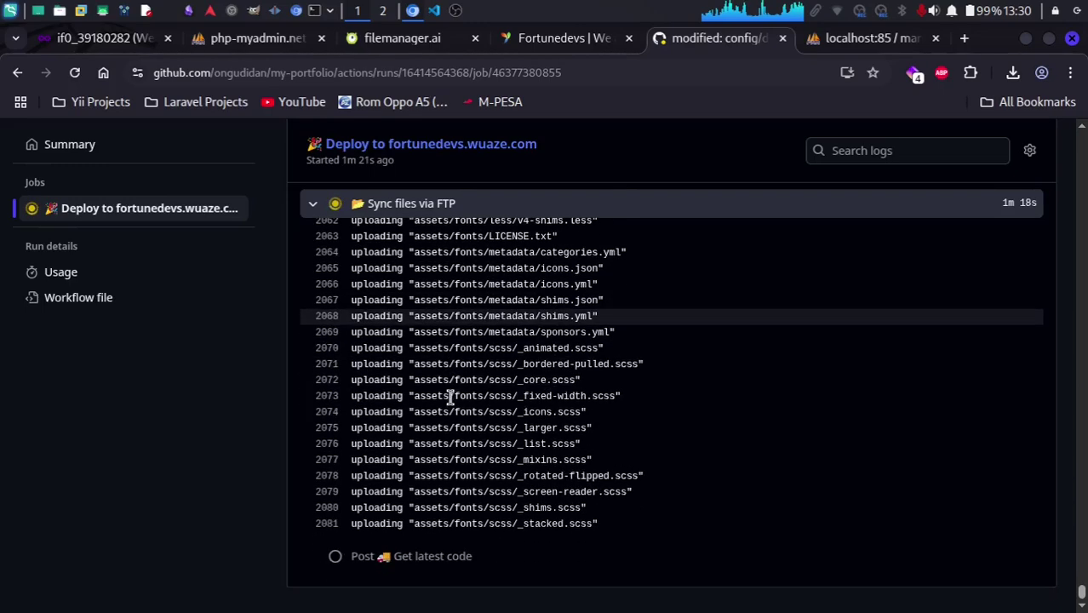
scroll(450, 397, up, 15)
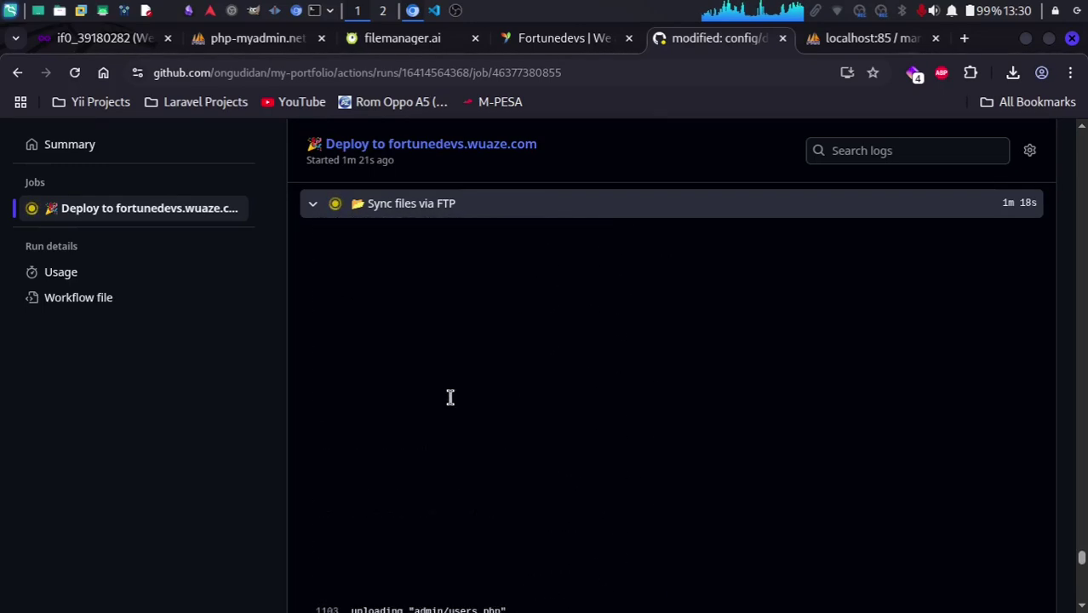
scroll(450, 397, down, 15)
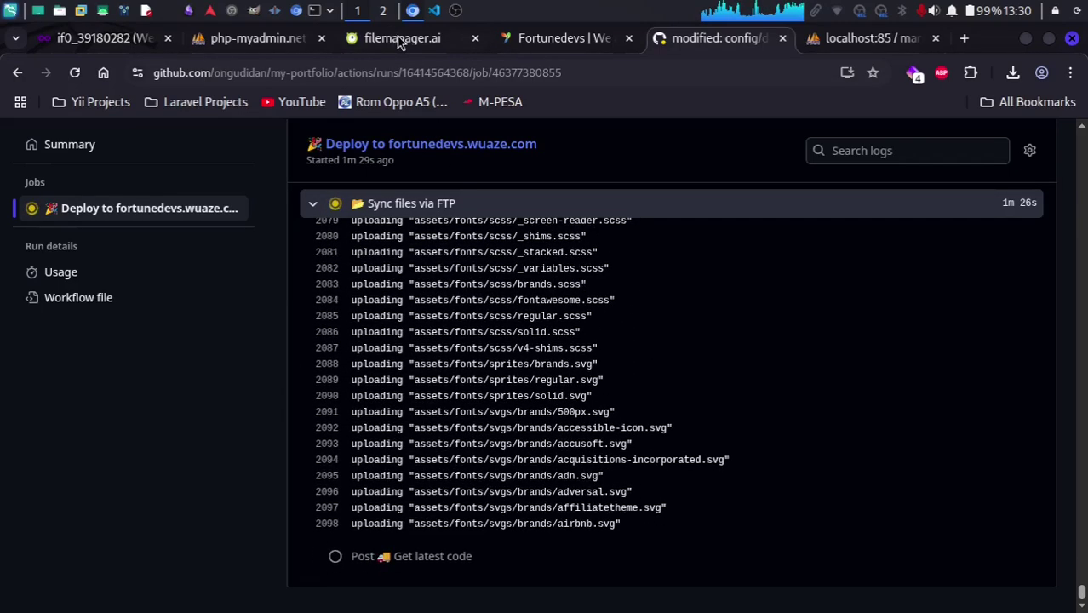
Refresh the htdocs folder in filemanager.ai to check for the deployed site files.
click(400, 39)
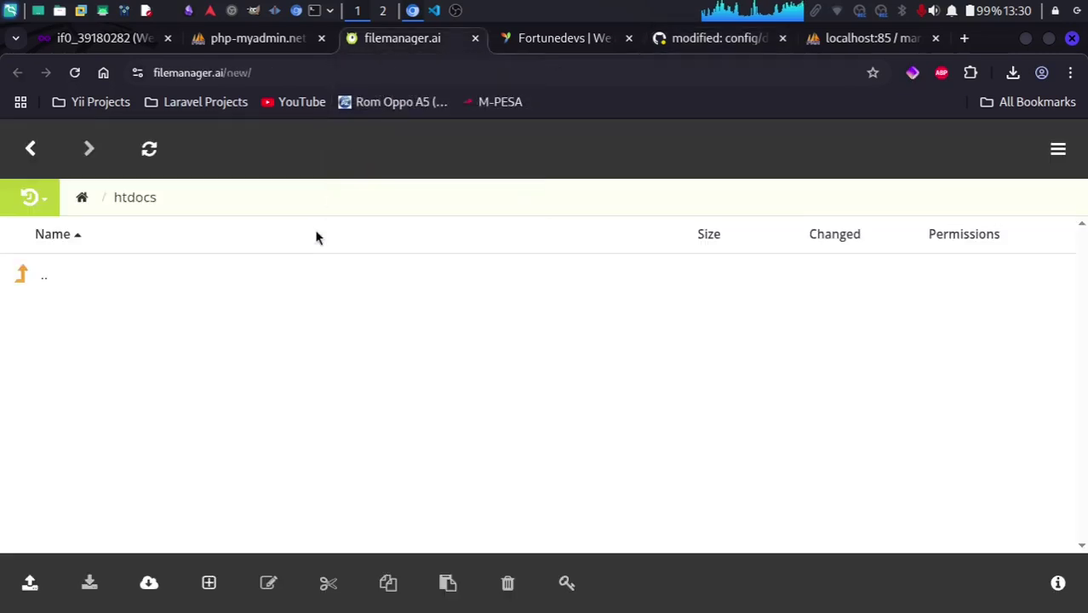
click(149, 155)
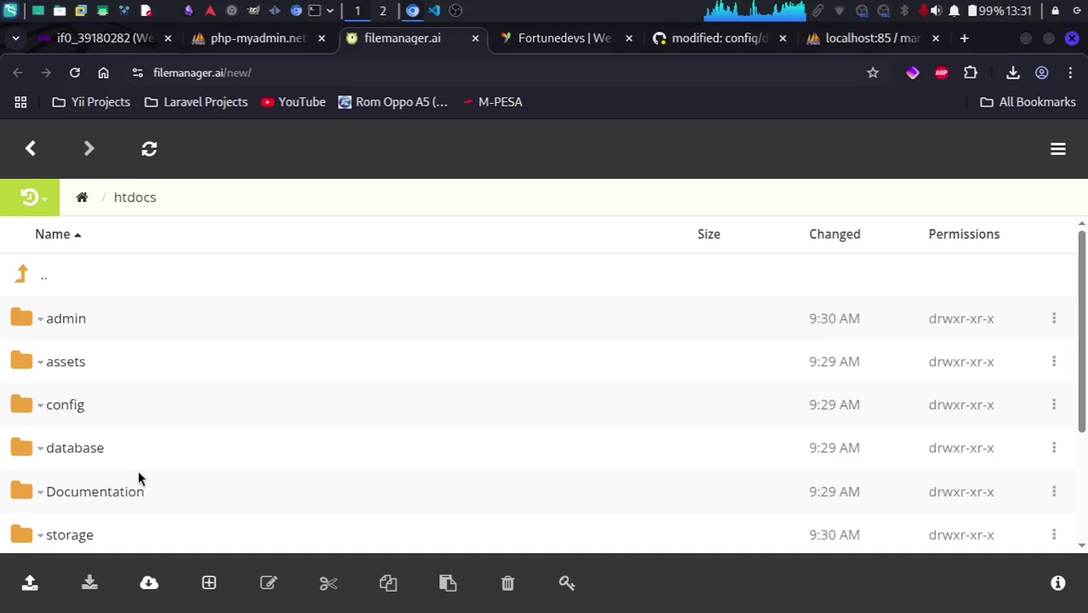
Look through the deployed files in htdocs, and check the end of the deploy job's log on GitHub.
scroll(137, 470, down, 2)
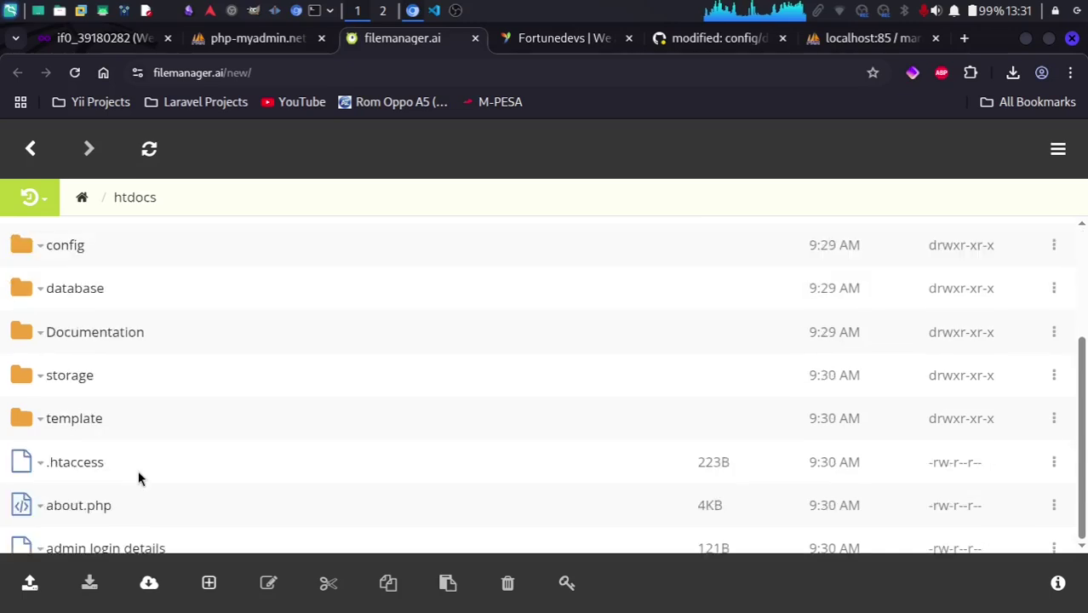
scroll(138, 470, up, 2)
scroll(138, 471, down, 3)
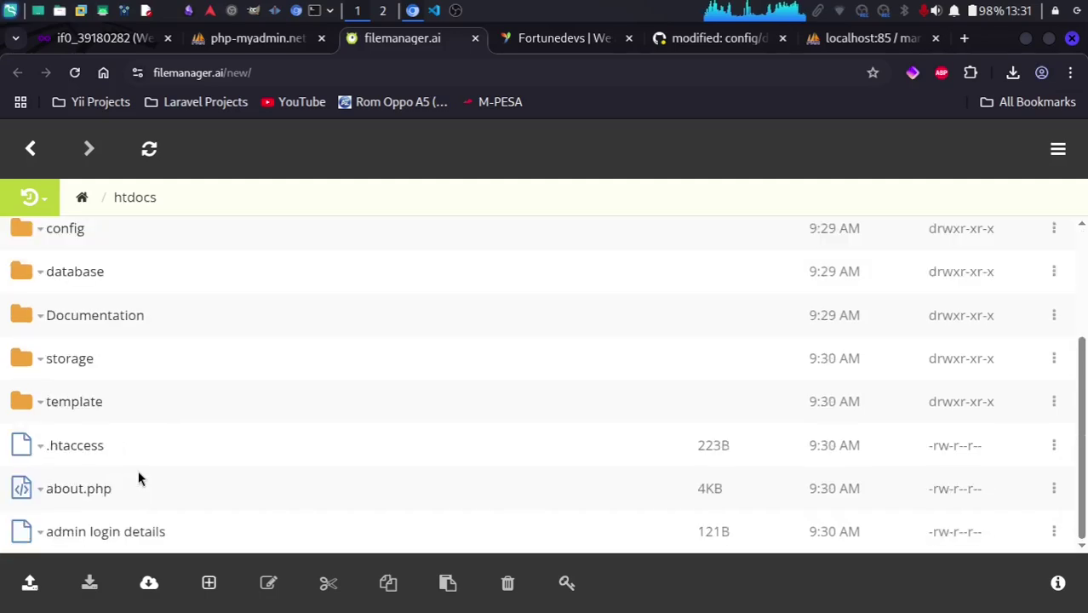
click(722, 44)
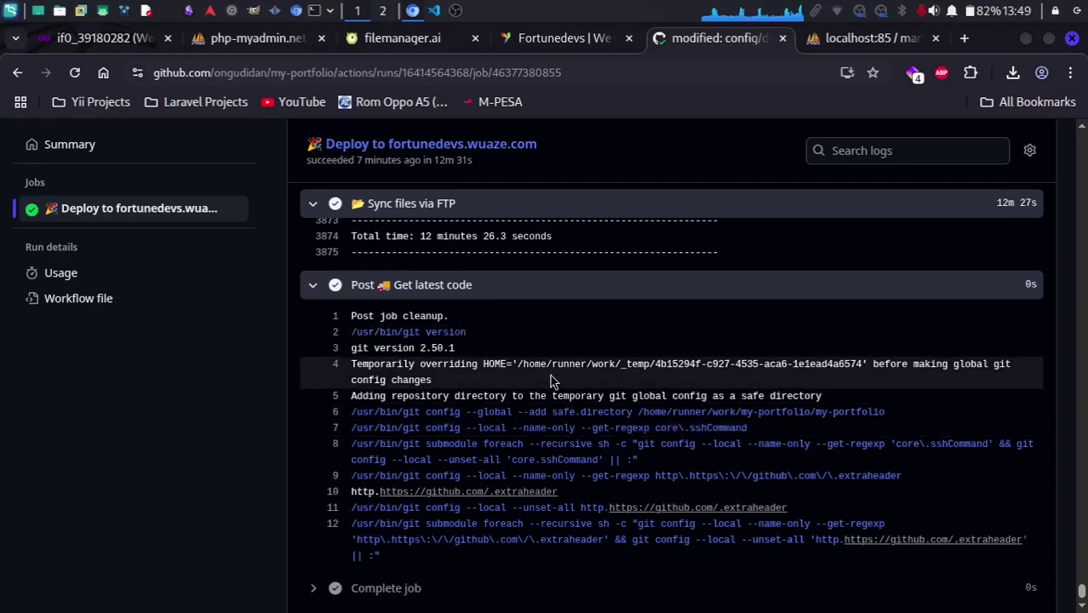
scroll(550, 381, up, 4)
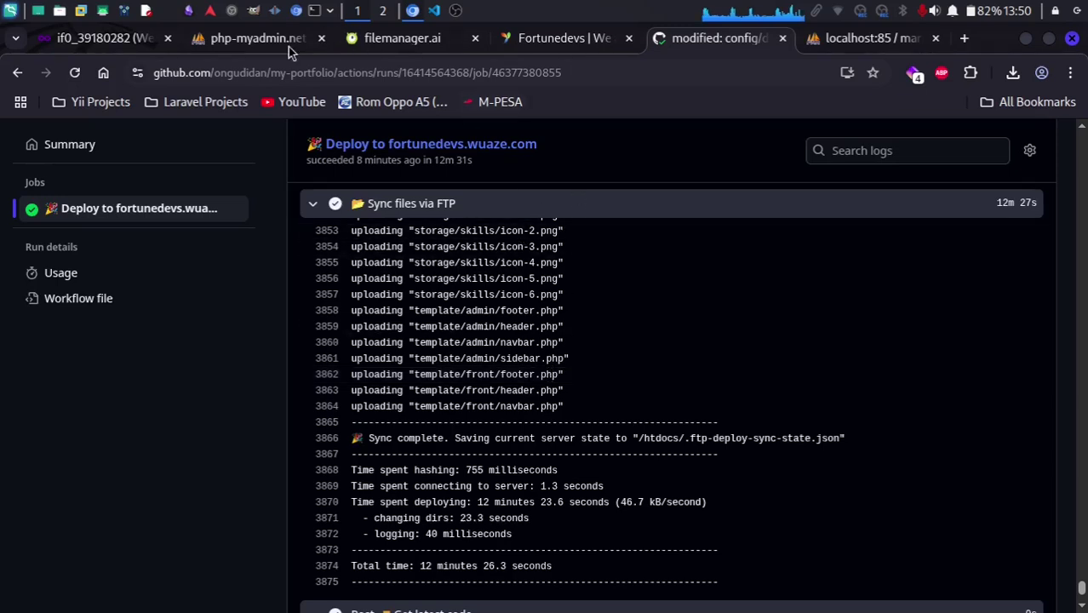
Copy the domain fortunedevs.wuaze.com from the InfinityFree account page and open it in a new browser tab.
click(98, 43)
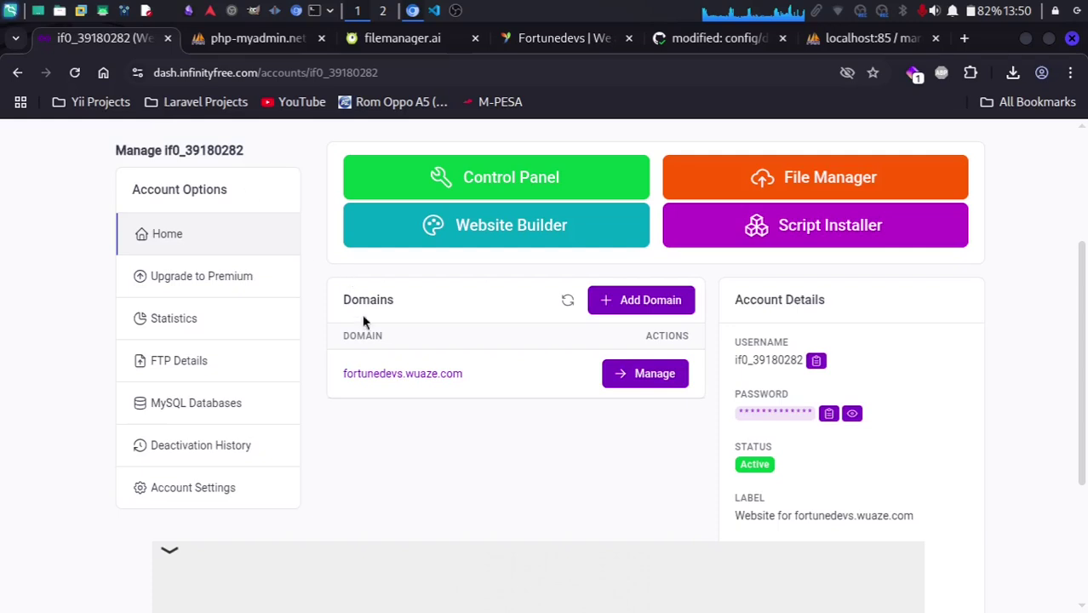
drag(480, 373, 337, 376)
key(ctrl+c)
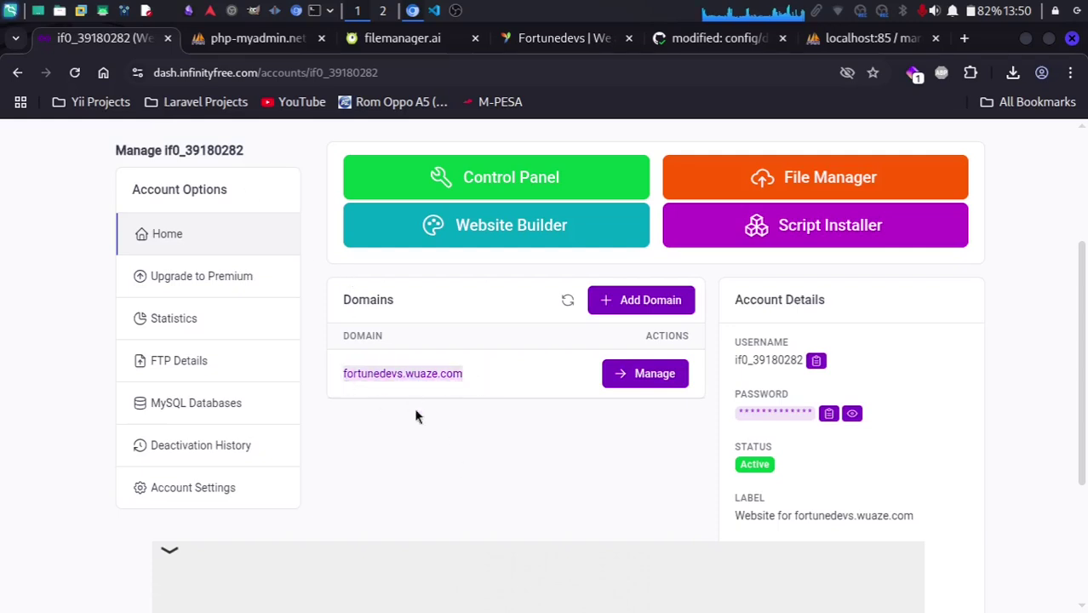
click(964, 38)
key(ctrl+v)
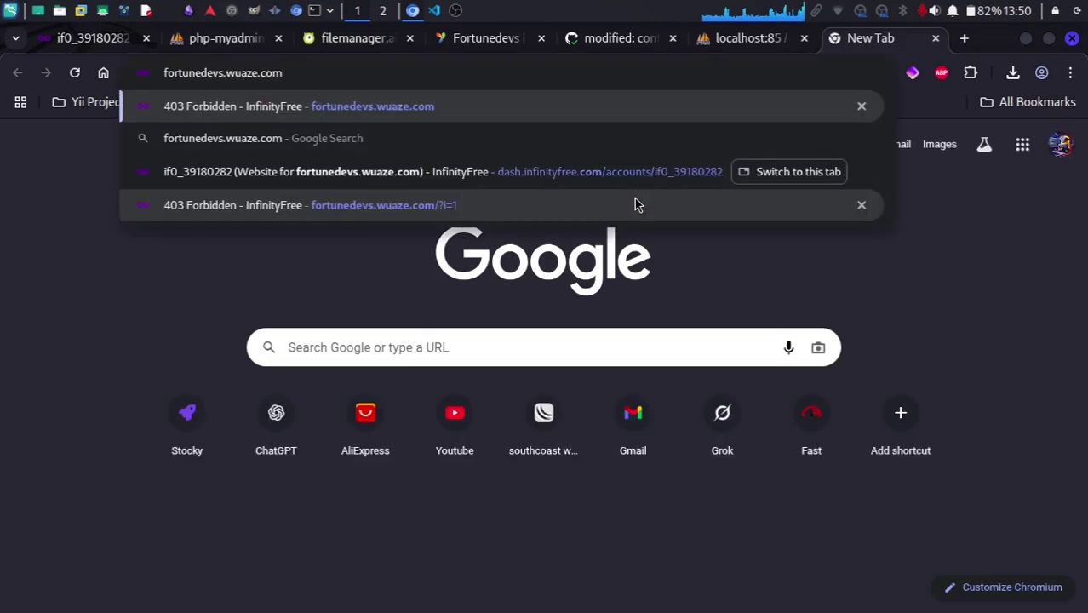
key(Return)
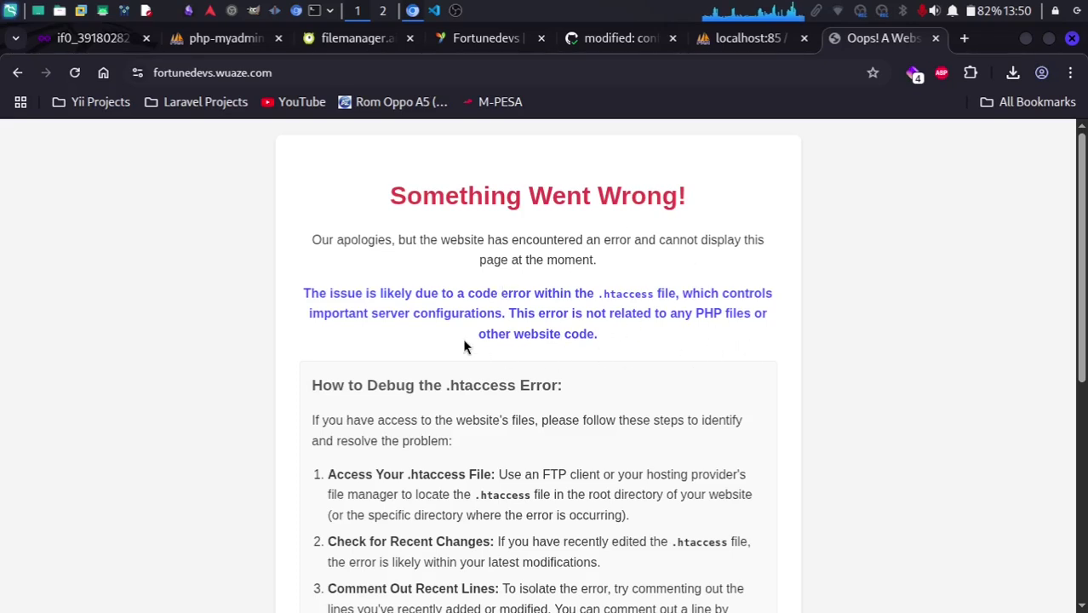
Read the error page's .htaccess debugging instructions, especially the item on commenting out recent lines.
drag(304, 295, 744, 351)
scroll(551, 386, down, 5)
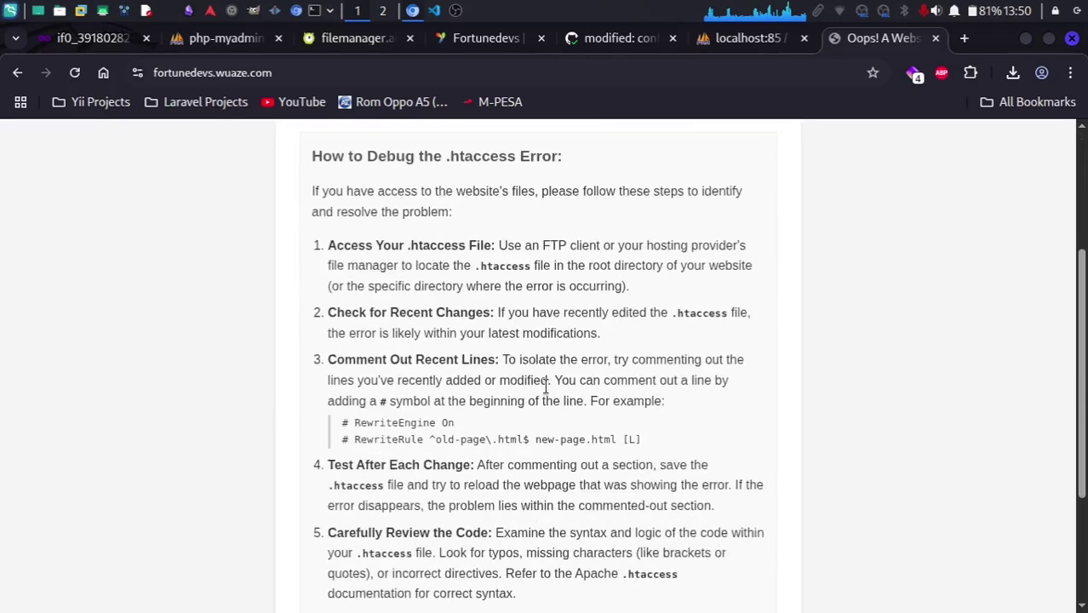
scroll(460, 312, down, 2)
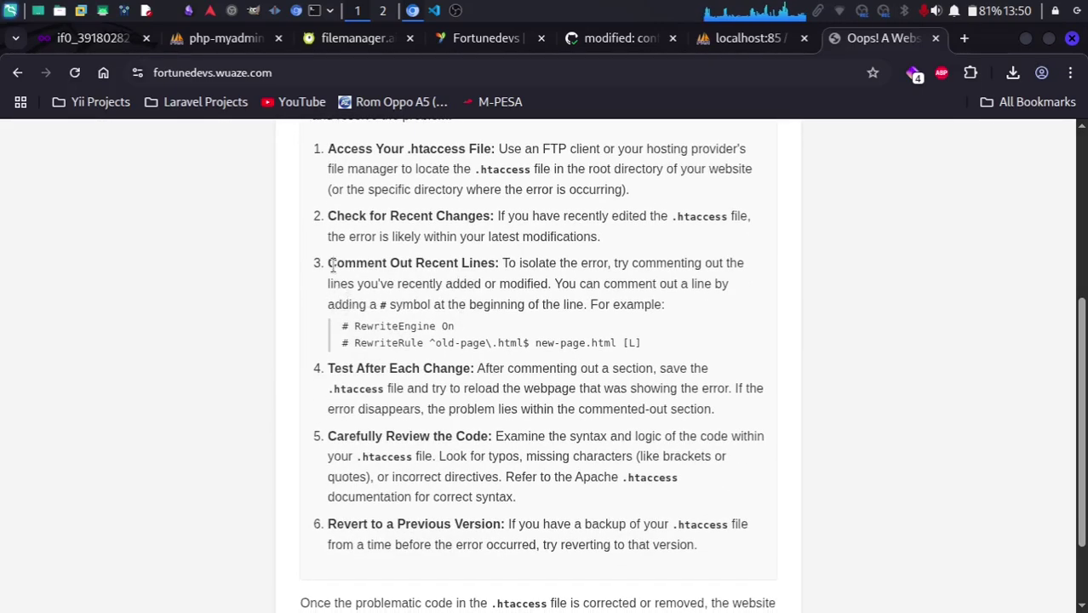
drag(330, 265, 655, 342)
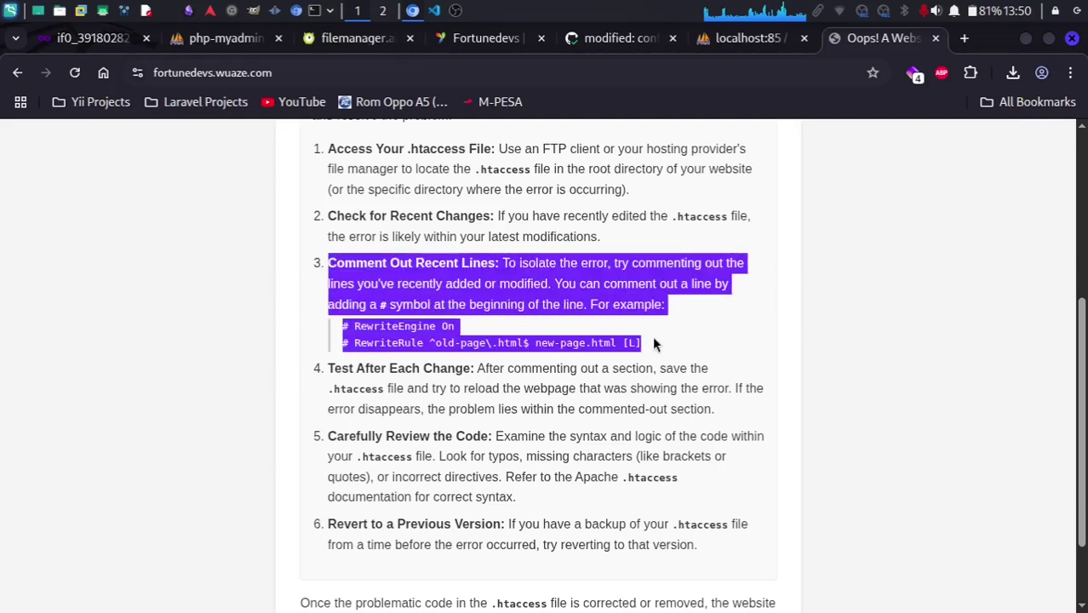
click(680, 351)
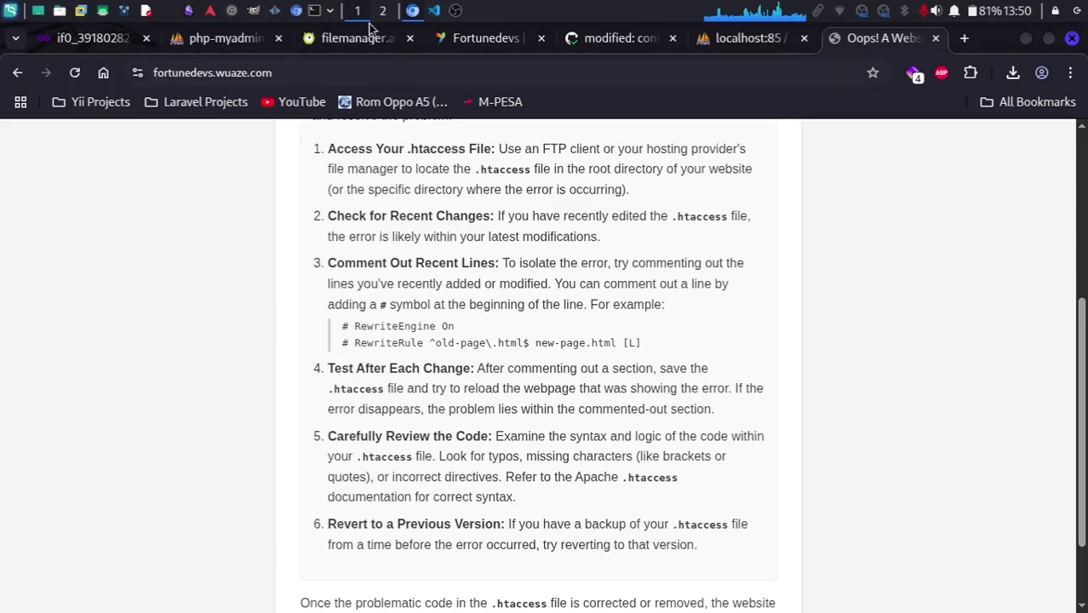
In VS Code, open the project's .htaccess file and comment out all of its lines.
click(436, 11)
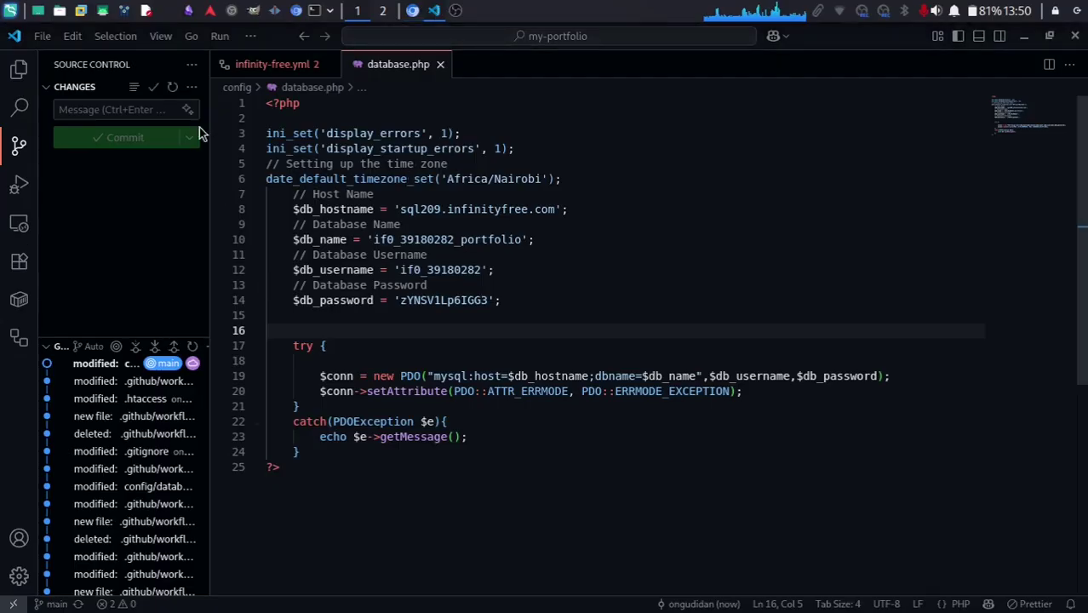
click(19, 69)
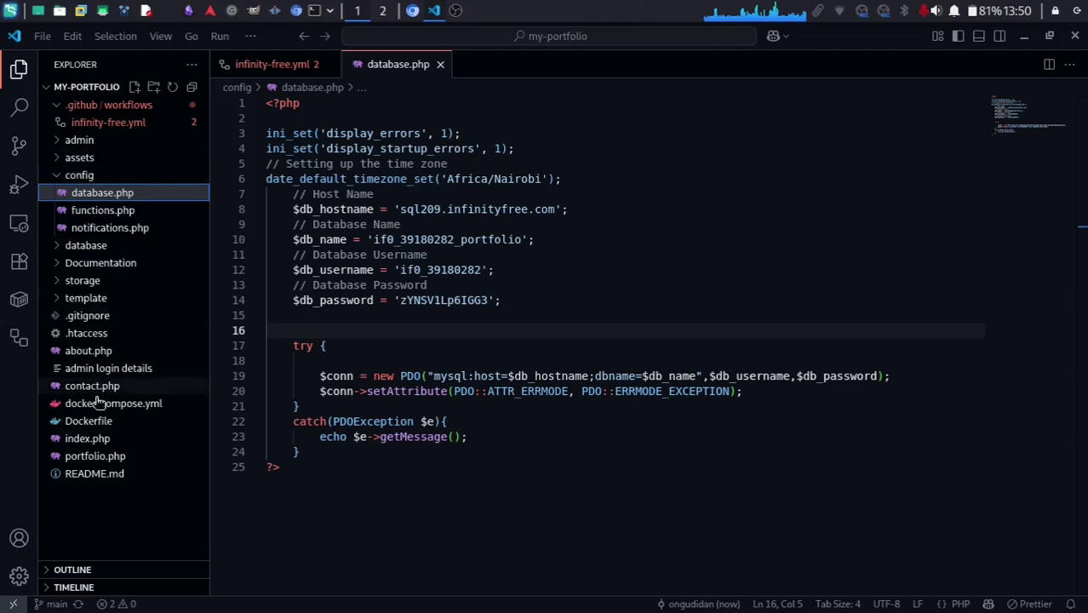
click(92, 334)
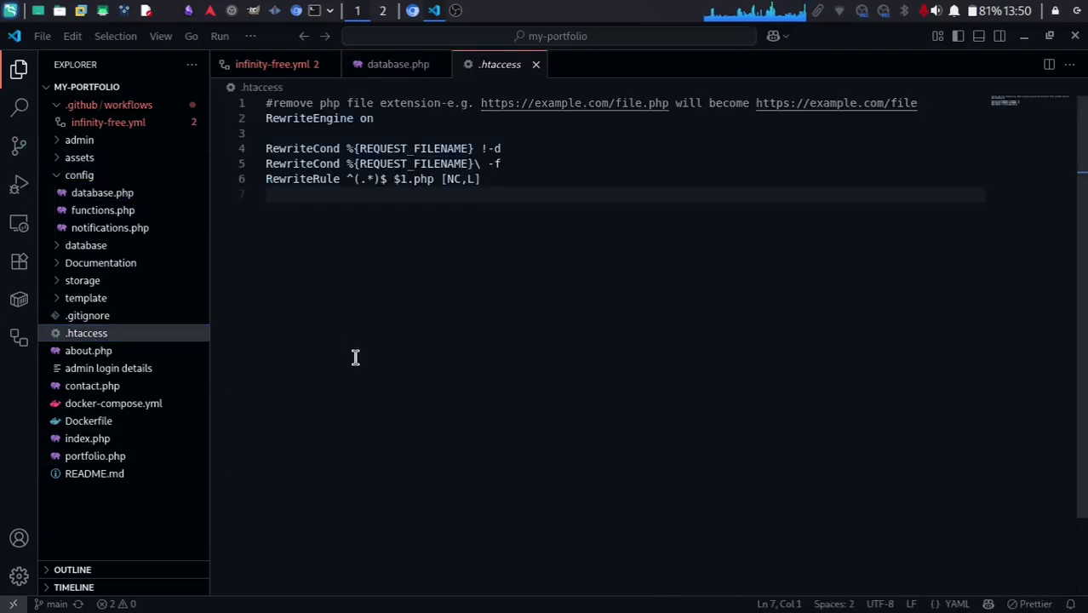
key(ctrl+a)
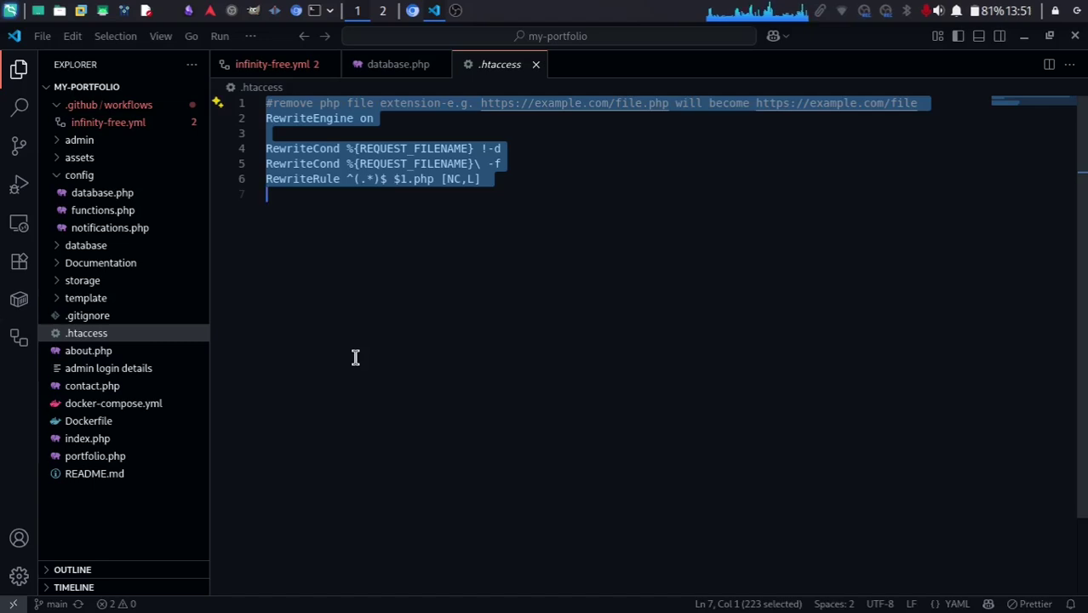
key(ctrl+slash)
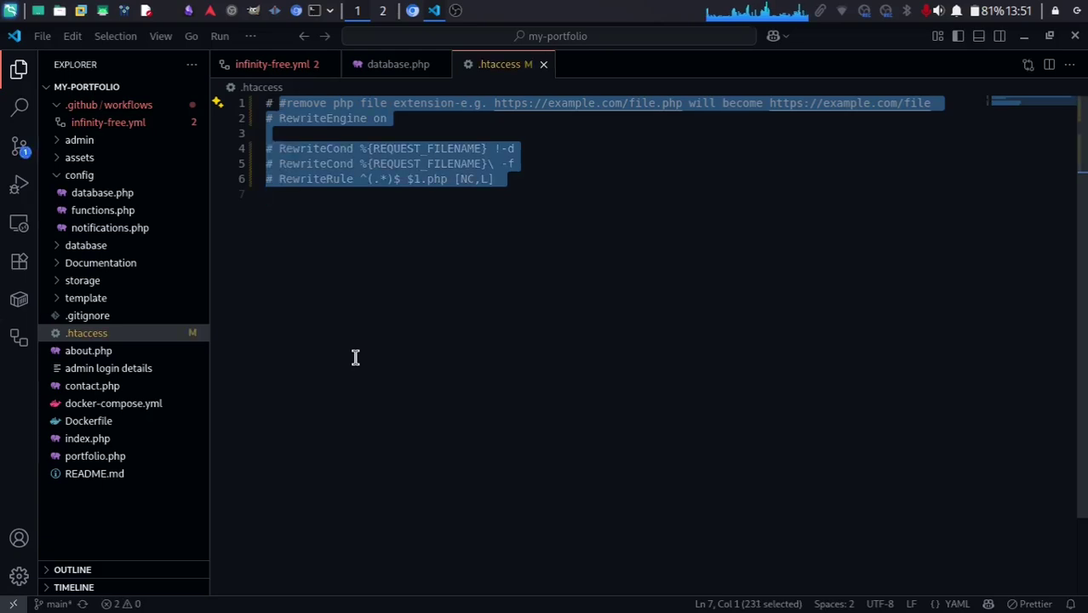
Commit the .htaccess change with the message "modified: .htaccess" and sync it with origin/main.
click(20, 147)
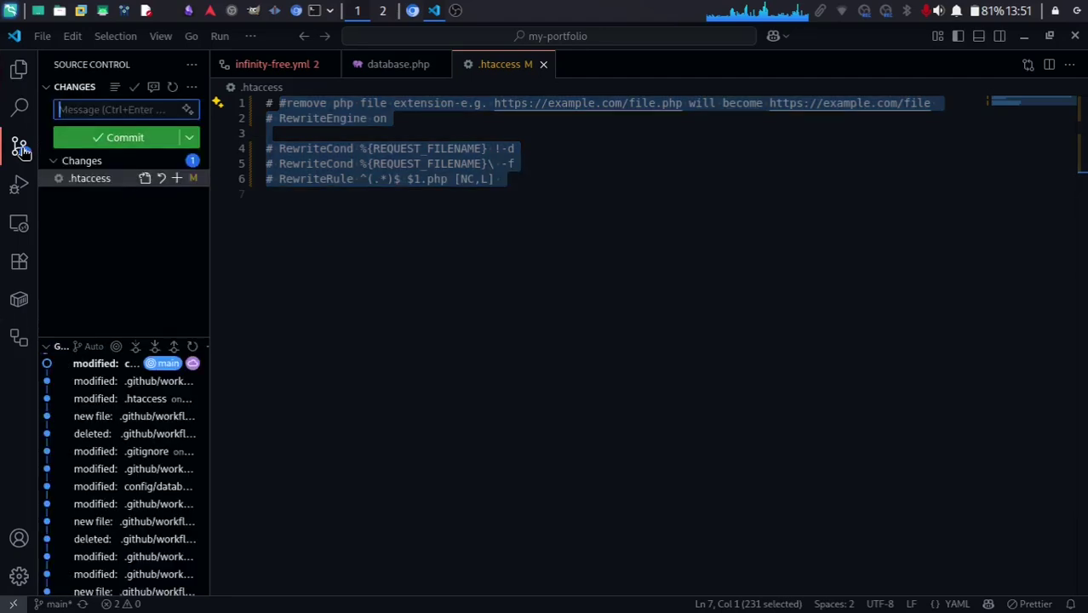
click(141, 145)
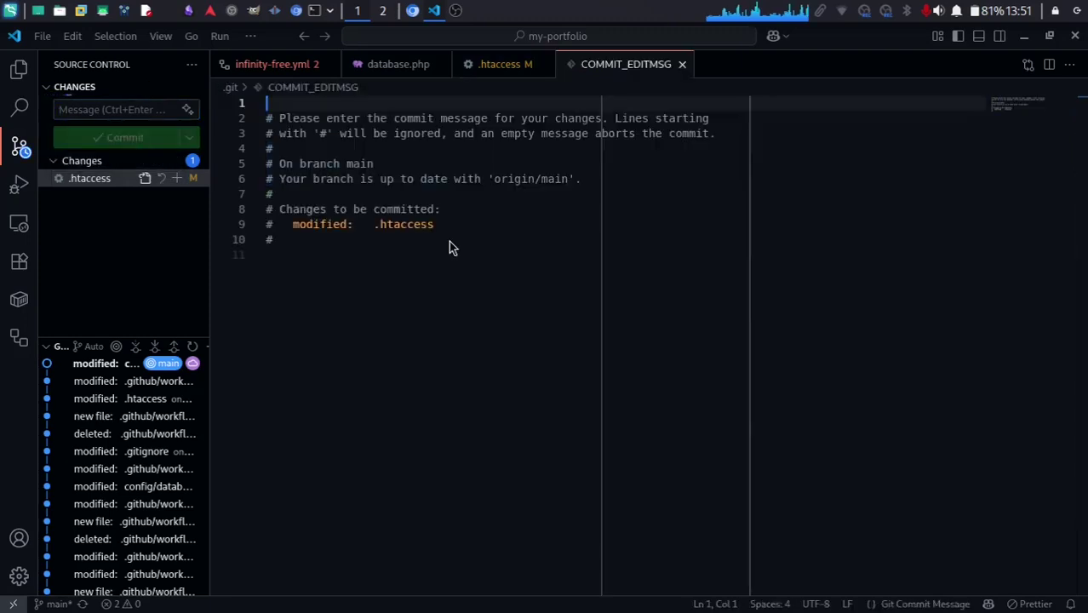
click(400, 226)
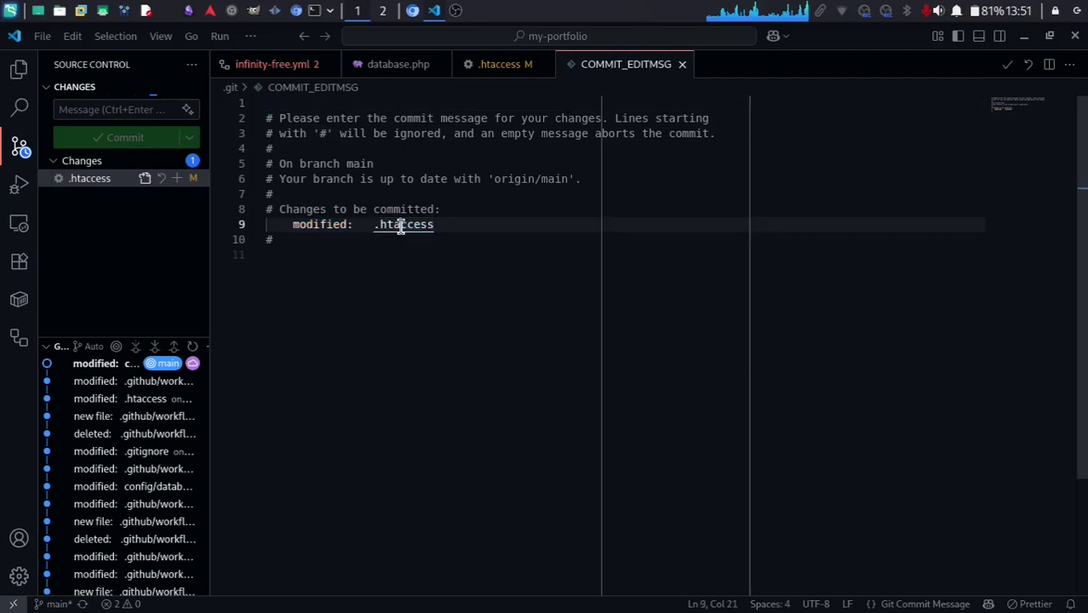
click(1007, 64)
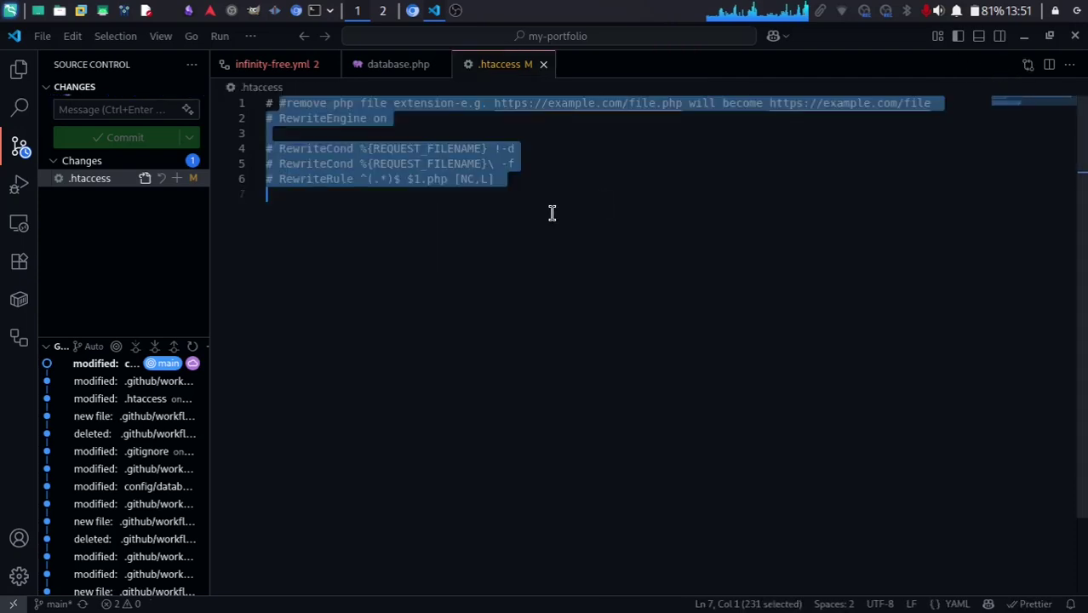
click(125, 141)
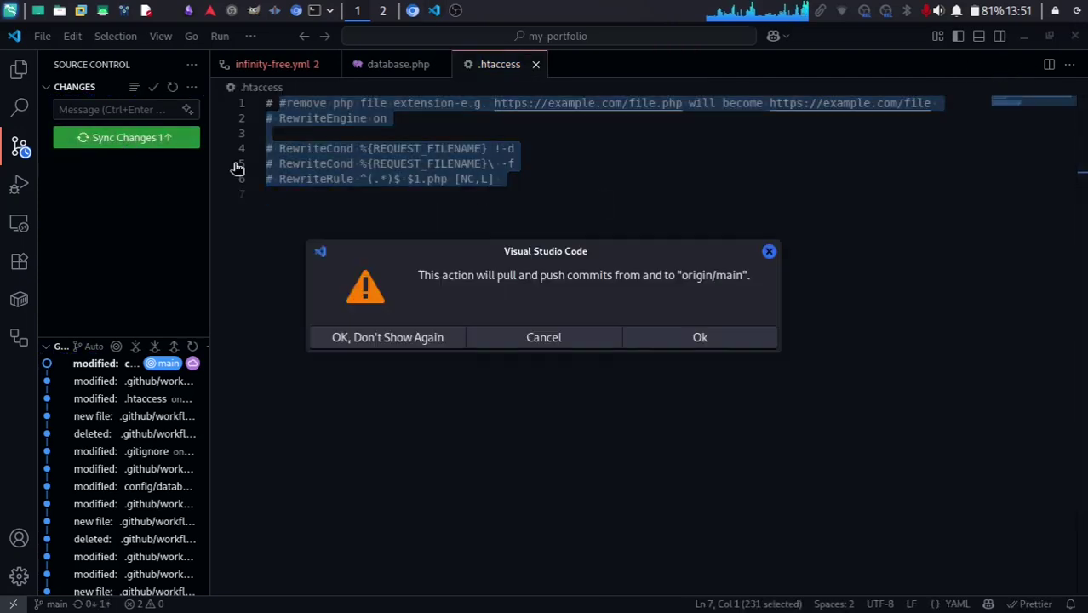
click(705, 339)
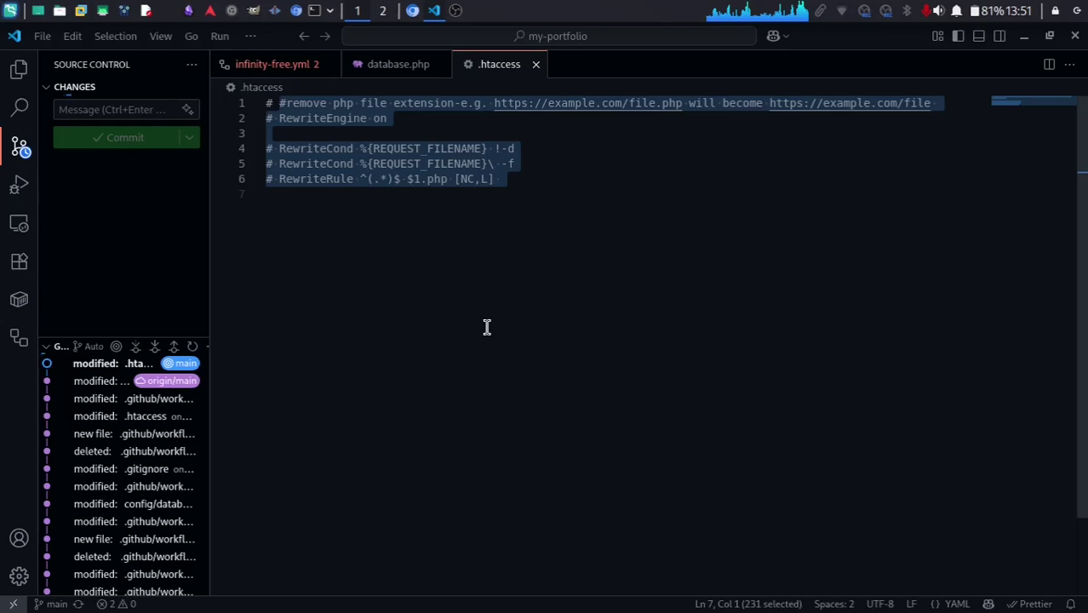
In the browser, open the "modified: .htaccess" workflow run on GitHub and check its "Deploy to fortunedevs.wuaze.com" job.
click(413, 11)
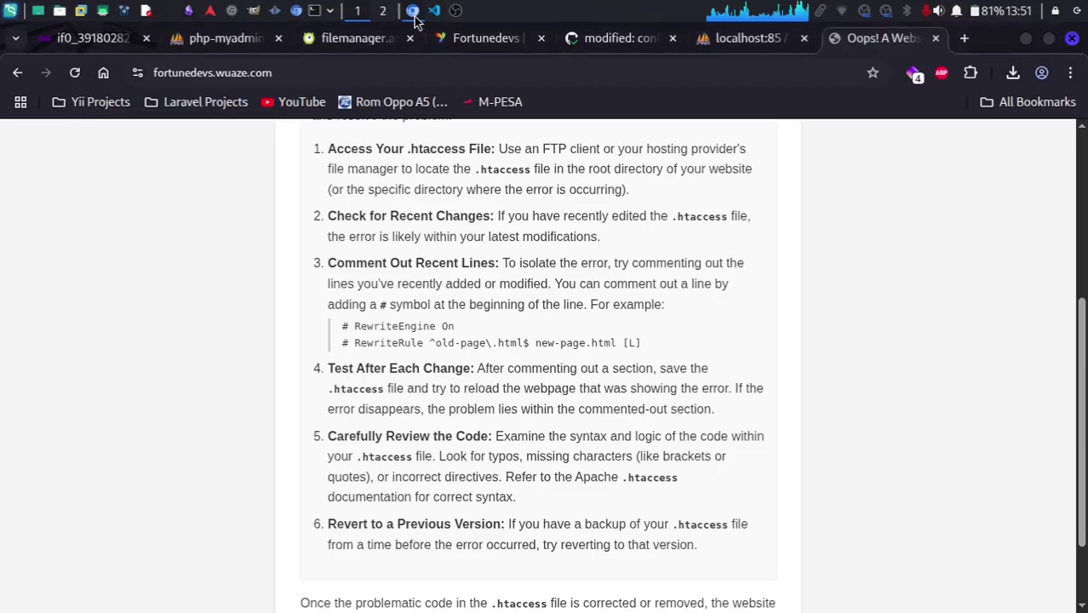
click(608, 41)
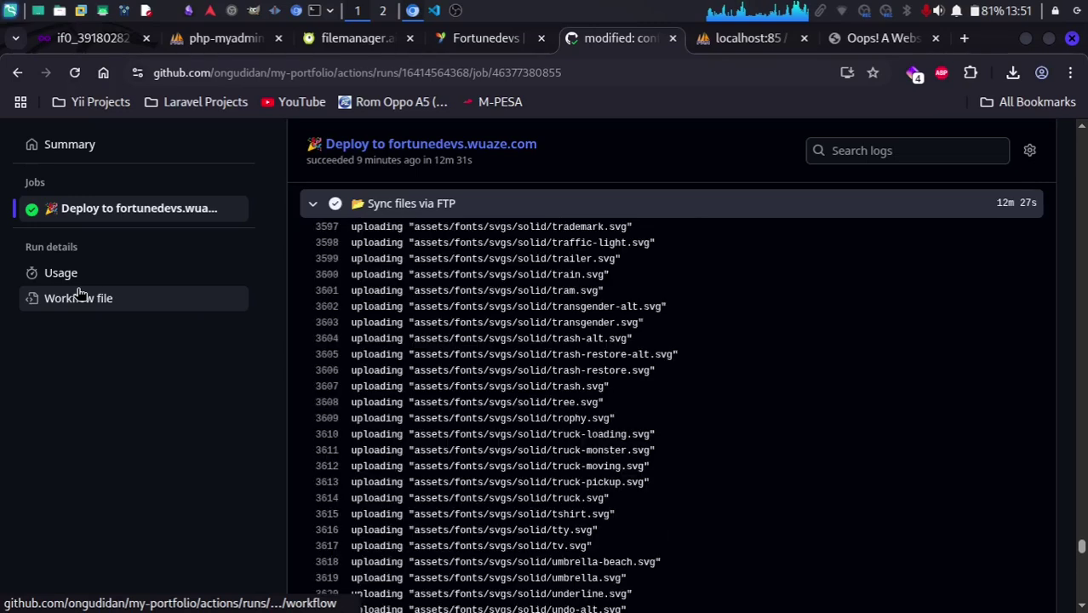
click(78, 146)
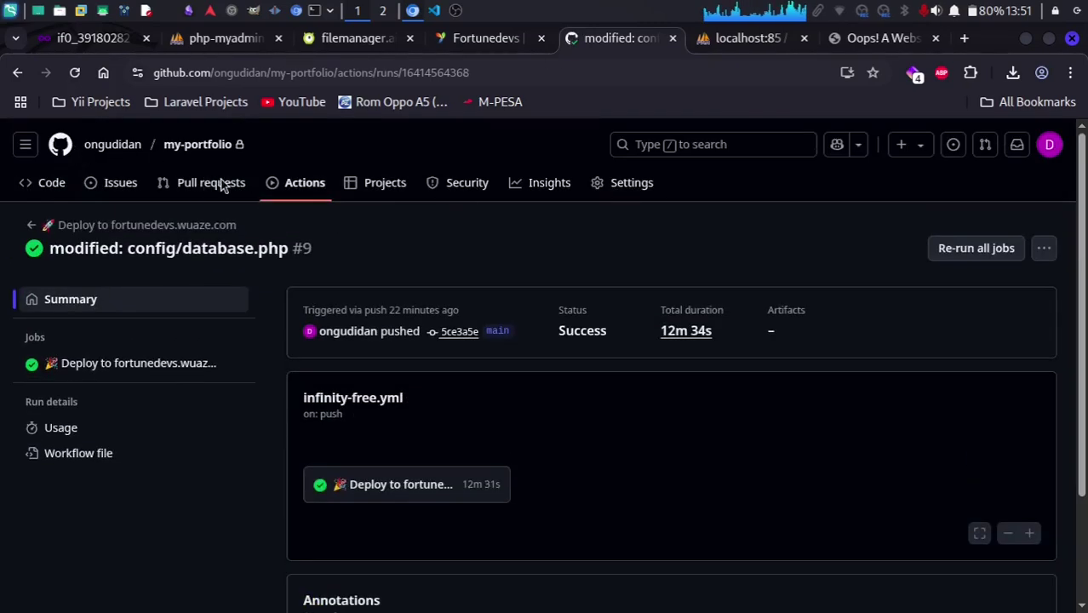
click(302, 186)
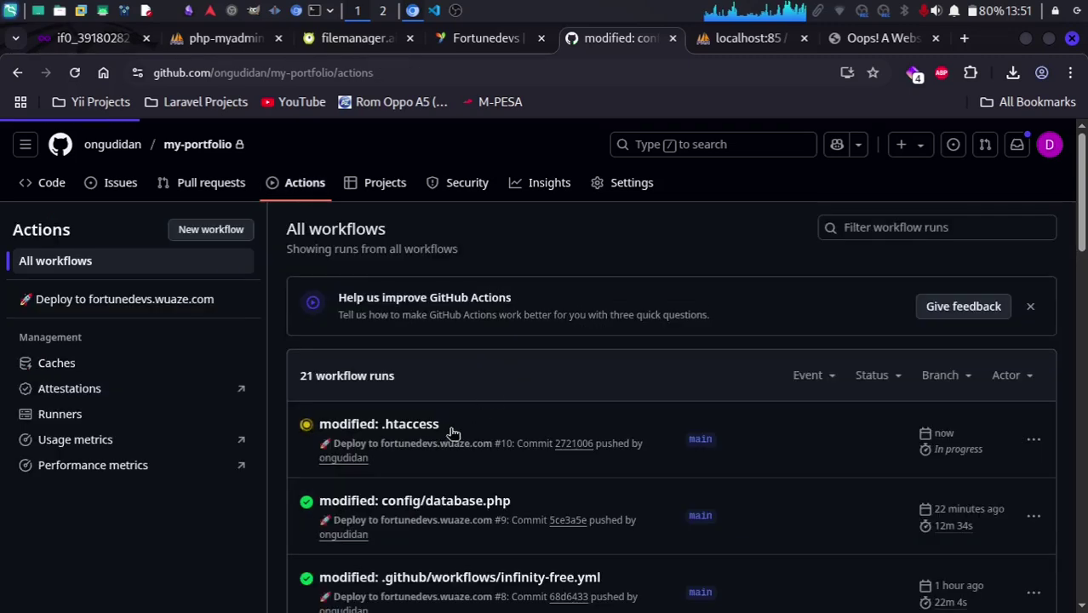
click(408, 425)
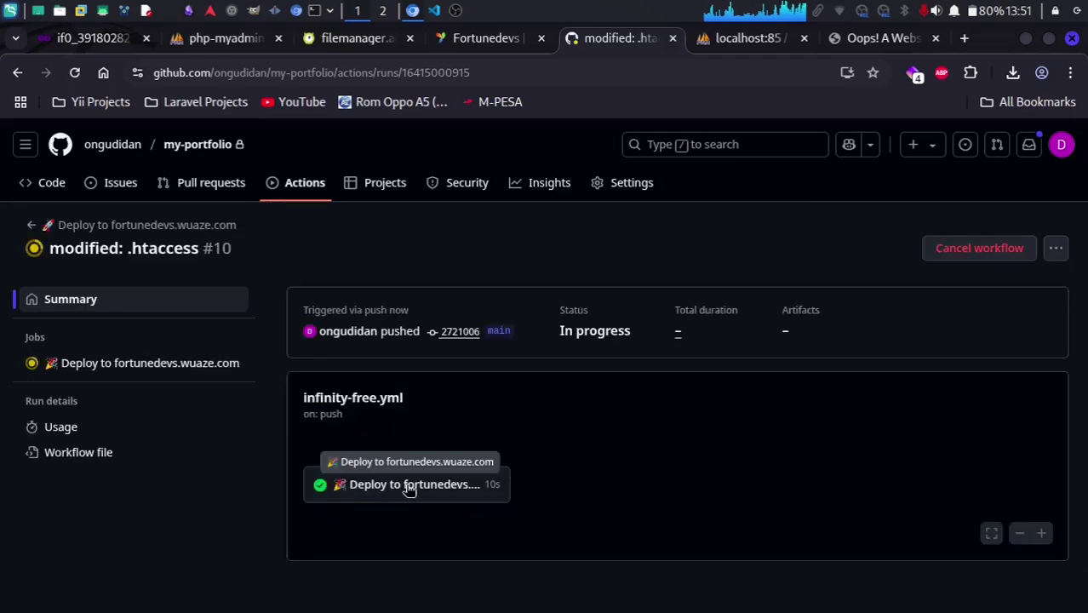
click(408, 490)
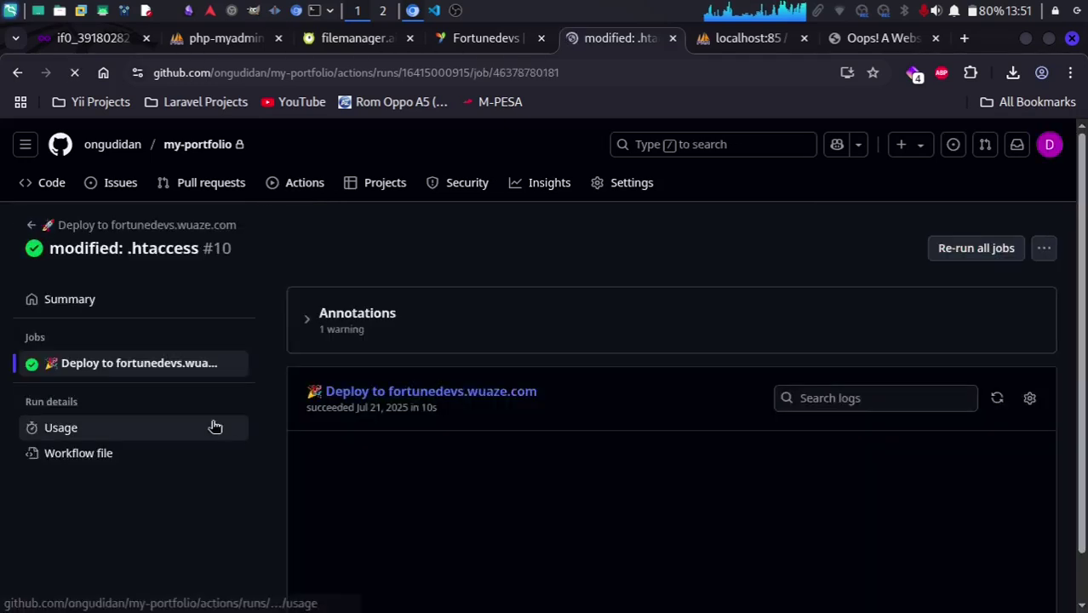
scroll(451, 489, down, 1)
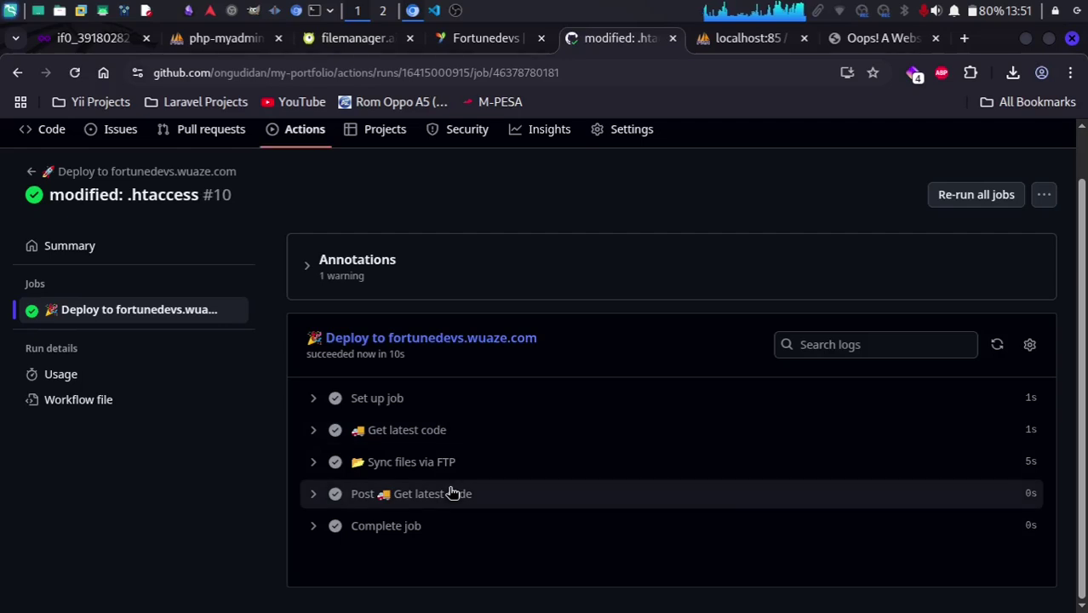
Return to the live fortunedevs.wuaze.com site and check its About, Portfolio, Contact and Home pages.
click(870, 40)
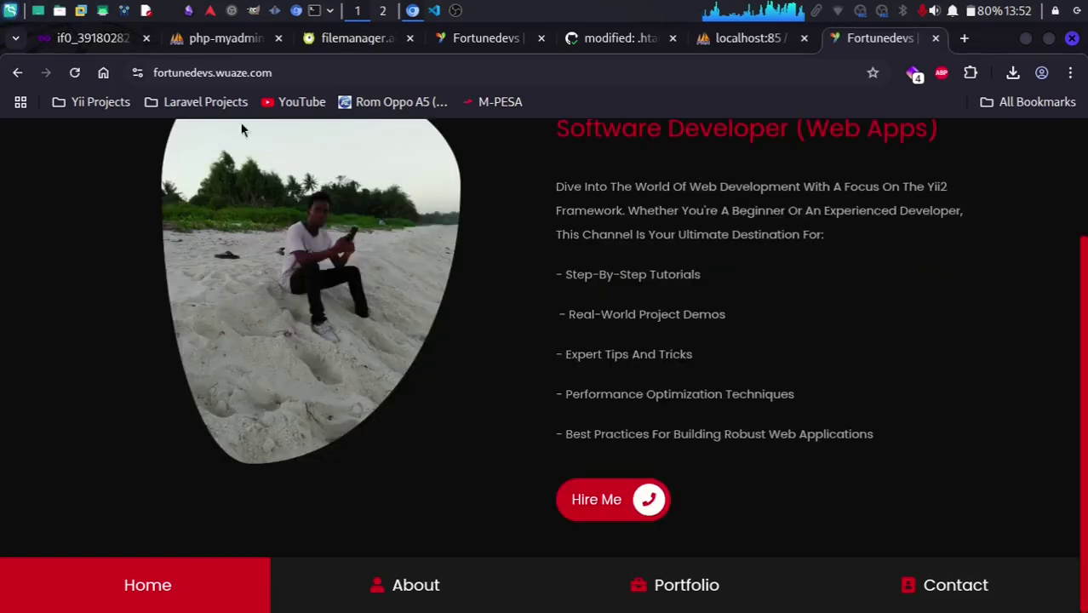
click(398, 586)
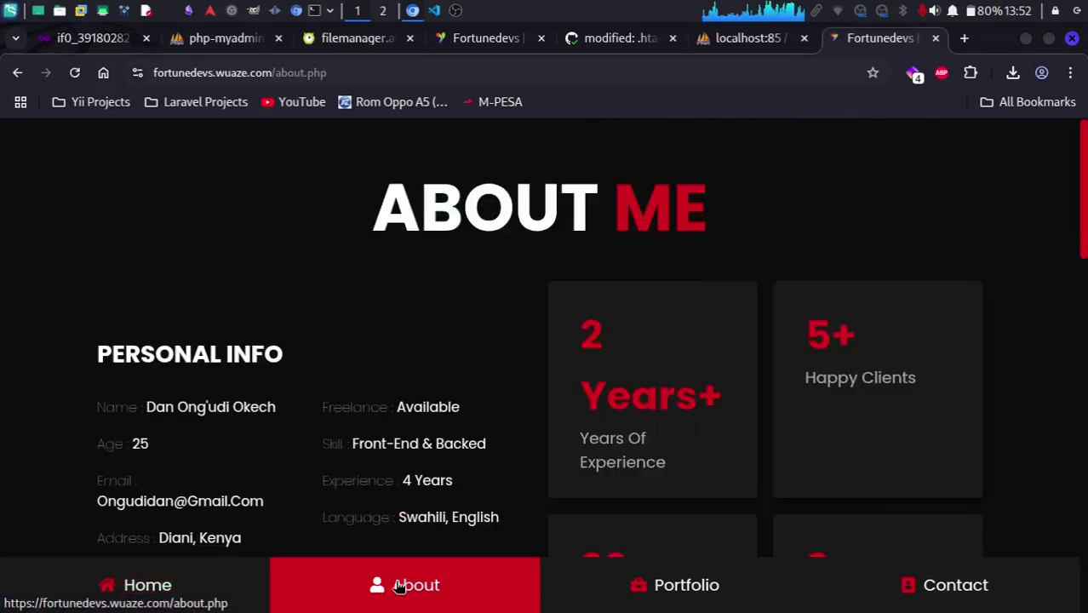
click(675, 588)
click(931, 593)
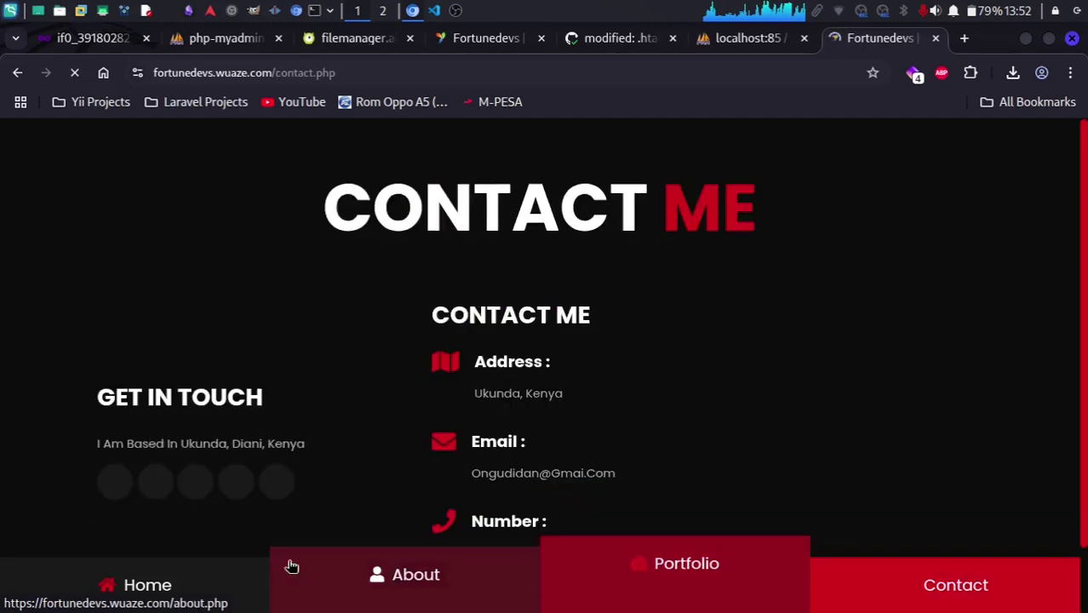
click(109, 582)
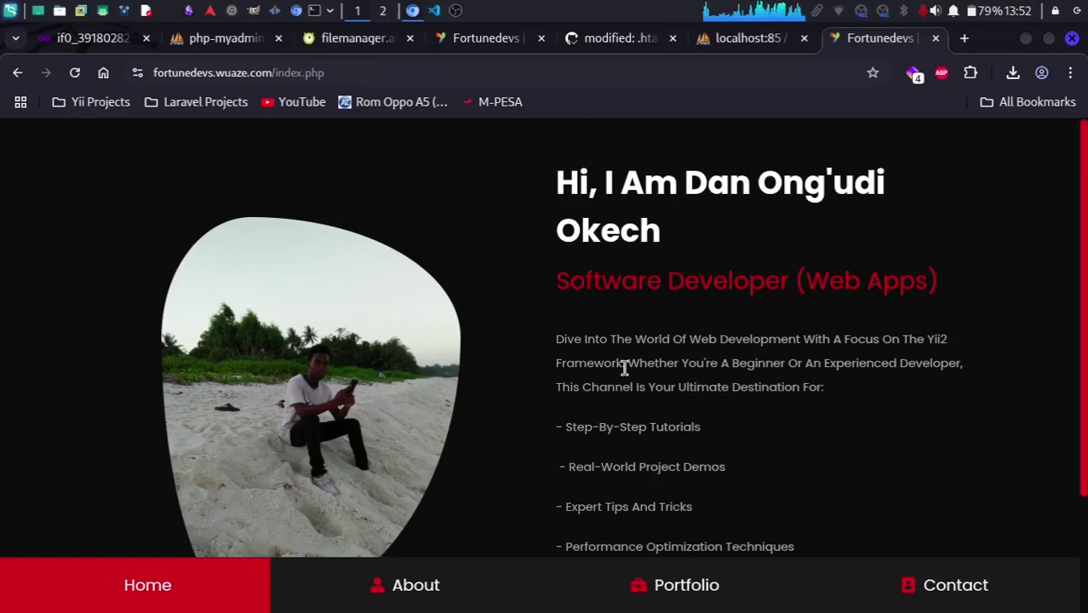
scroll(625, 368, down, 2)
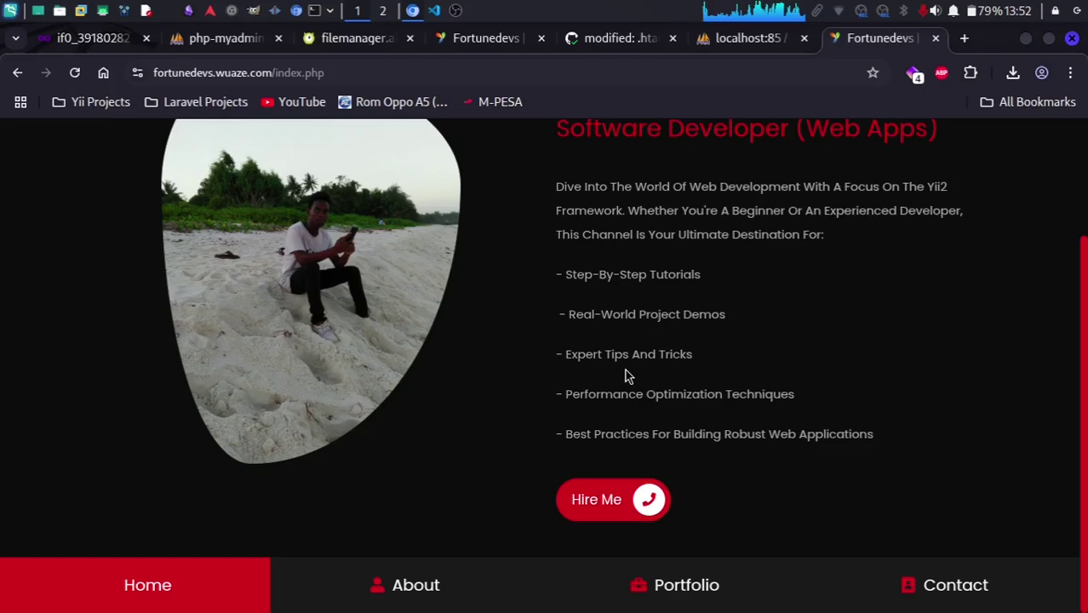